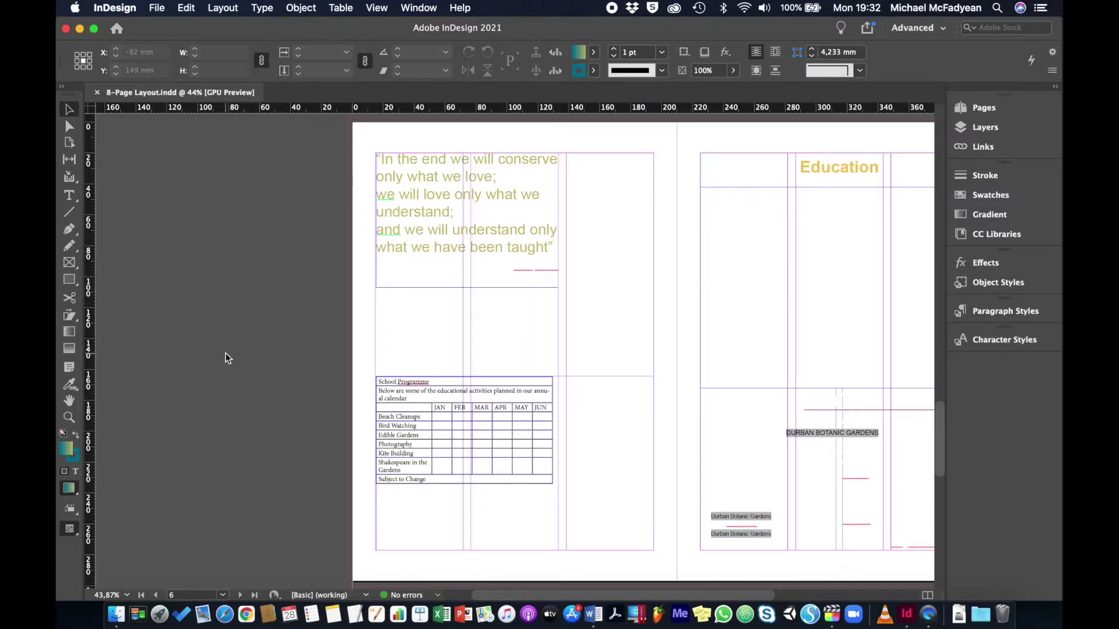
pyautogui.click(156, 8)
pyautogui.click(162, 39)
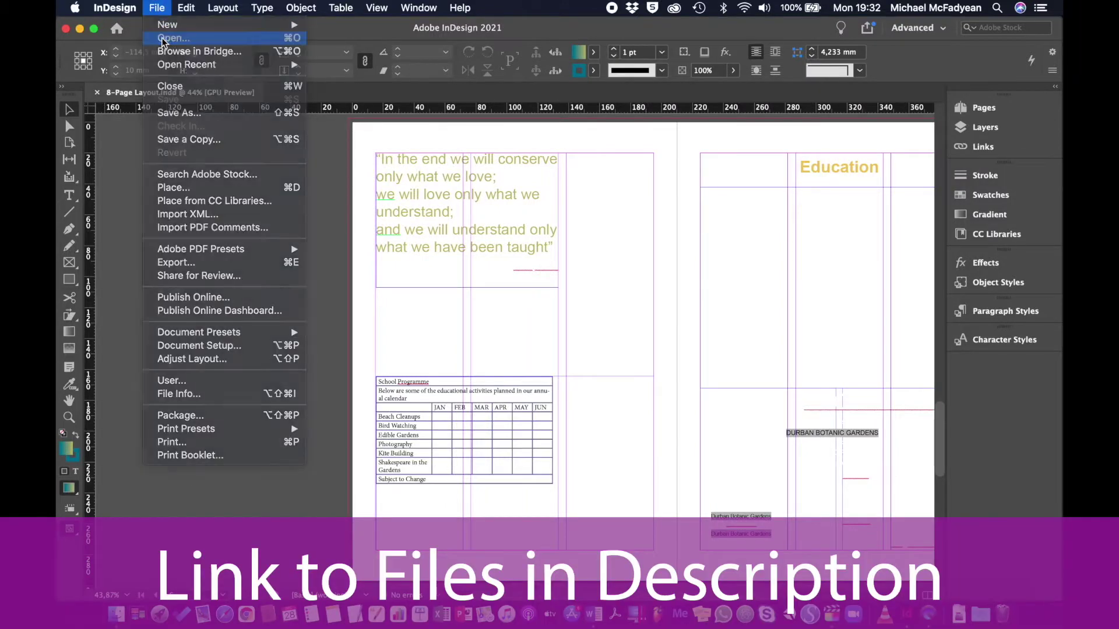
pyautogui.click(554, 85)
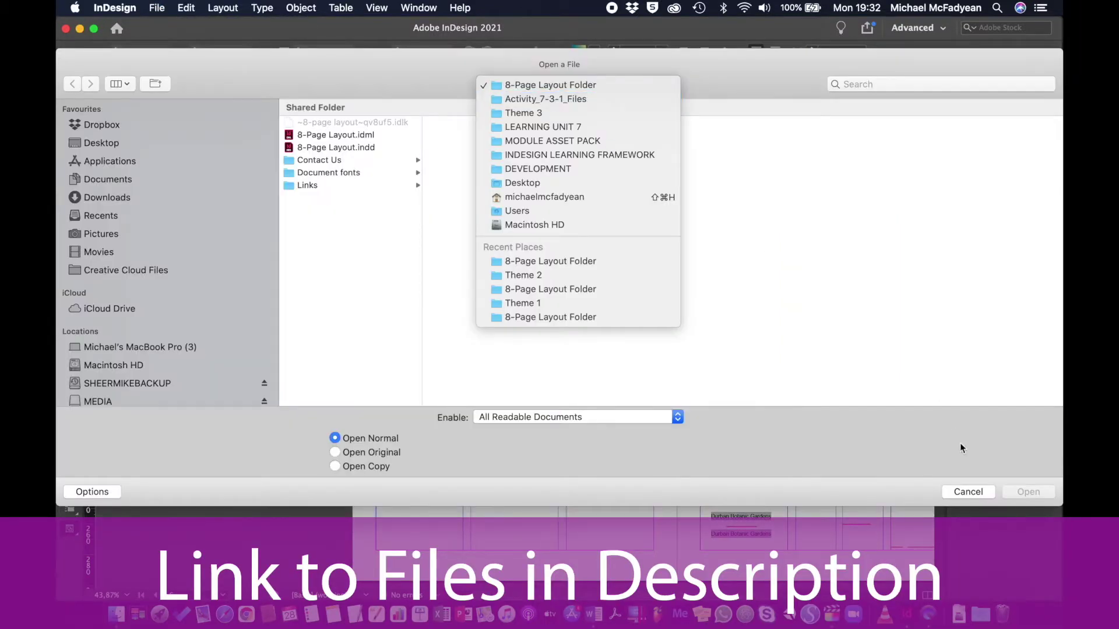
pyautogui.click(963, 486)
pyautogui.click(964, 492)
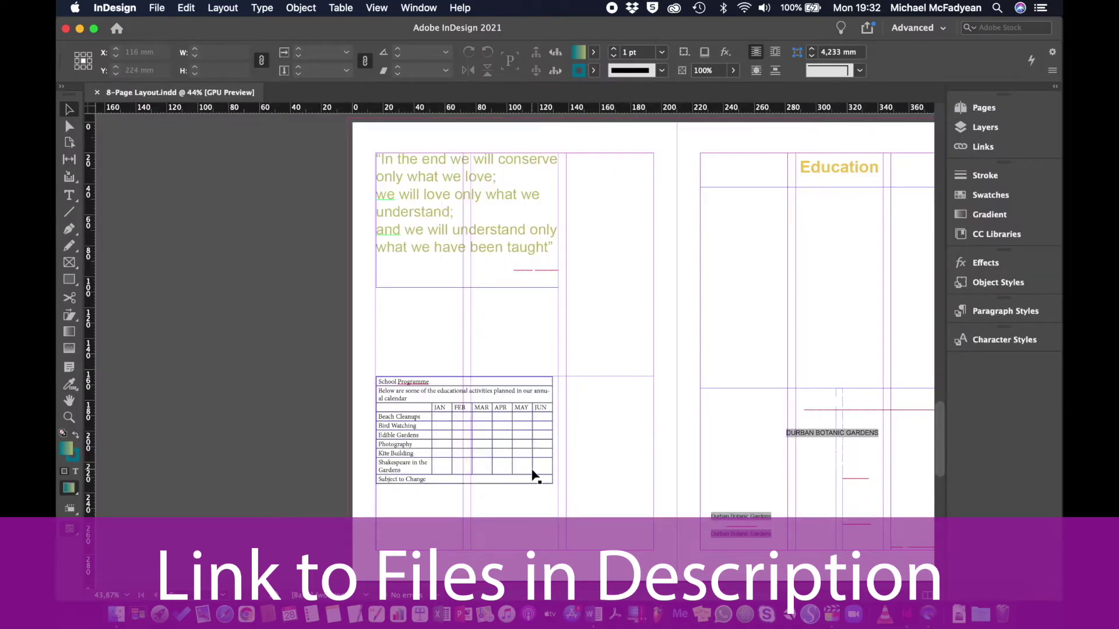
# Convert the School Programme table's description row and month-heading row from header rows to body rows
pyautogui.click(521, 454)
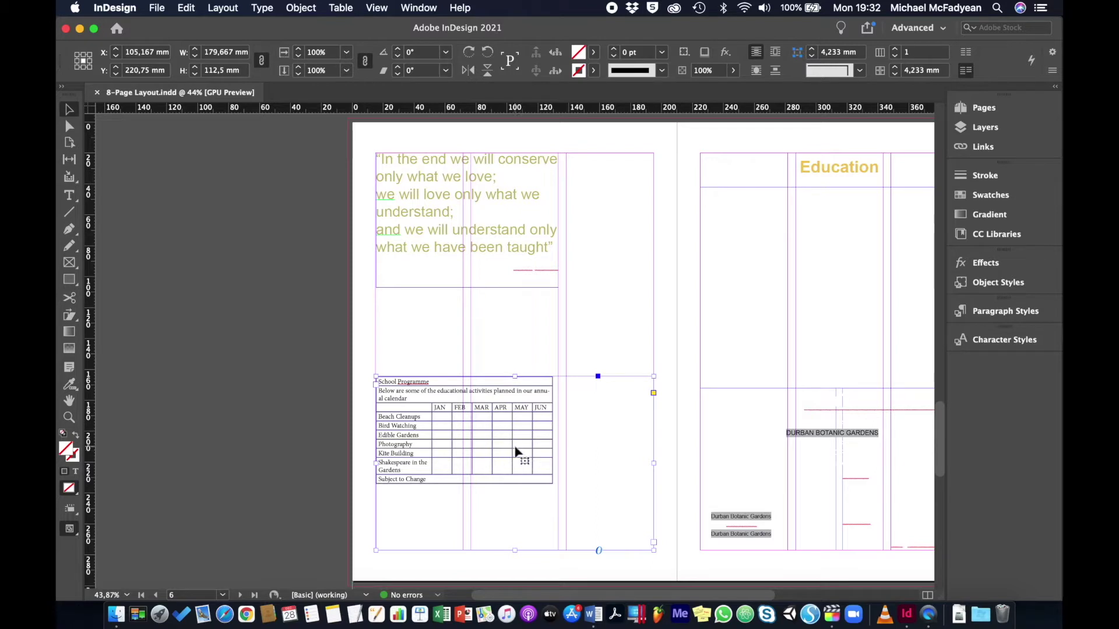
pyautogui.press('super+equal')
pyautogui.press('super+equal')
pyautogui.press('super+equal')
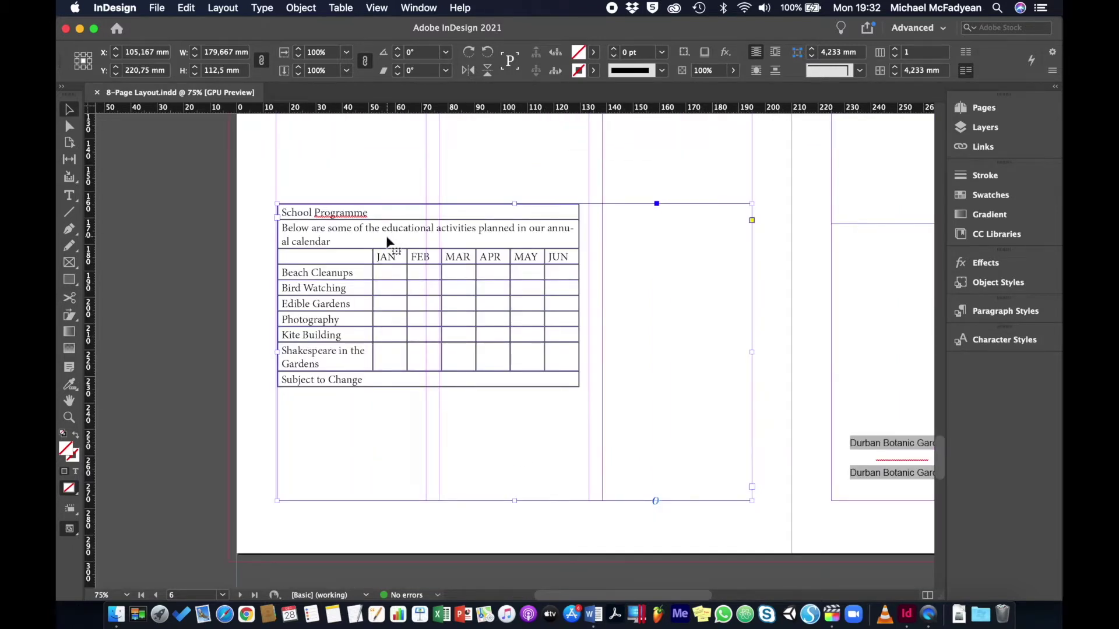
pyautogui.click(69, 195)
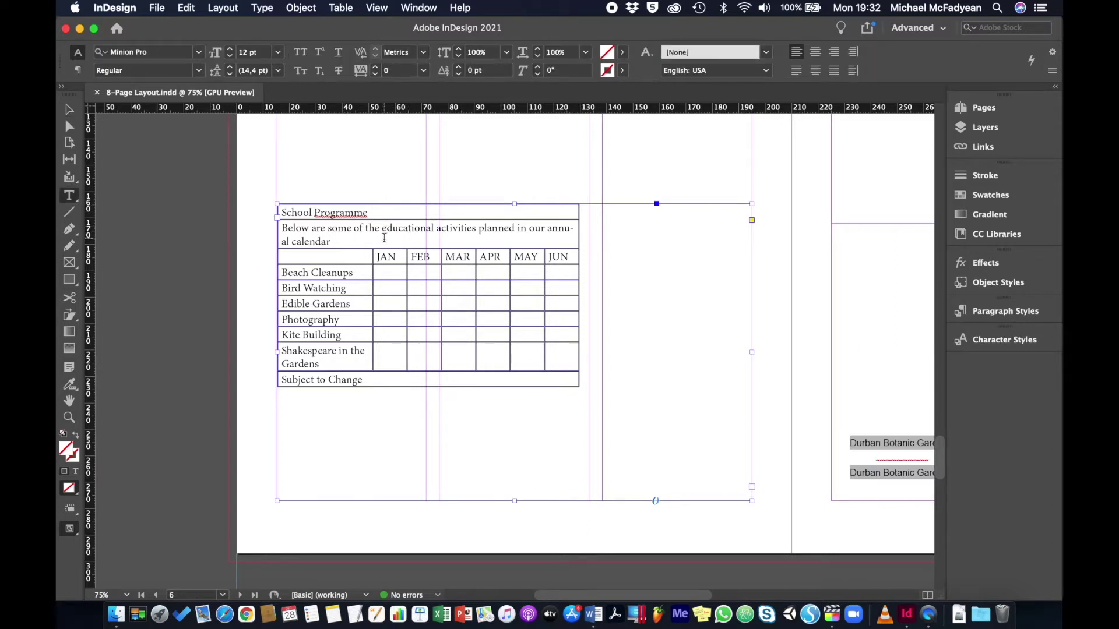
pyautogui.moveTo(384, 238); pyautogui.dragTo(393, 261)
pyautogui.rightClick(394, 261)
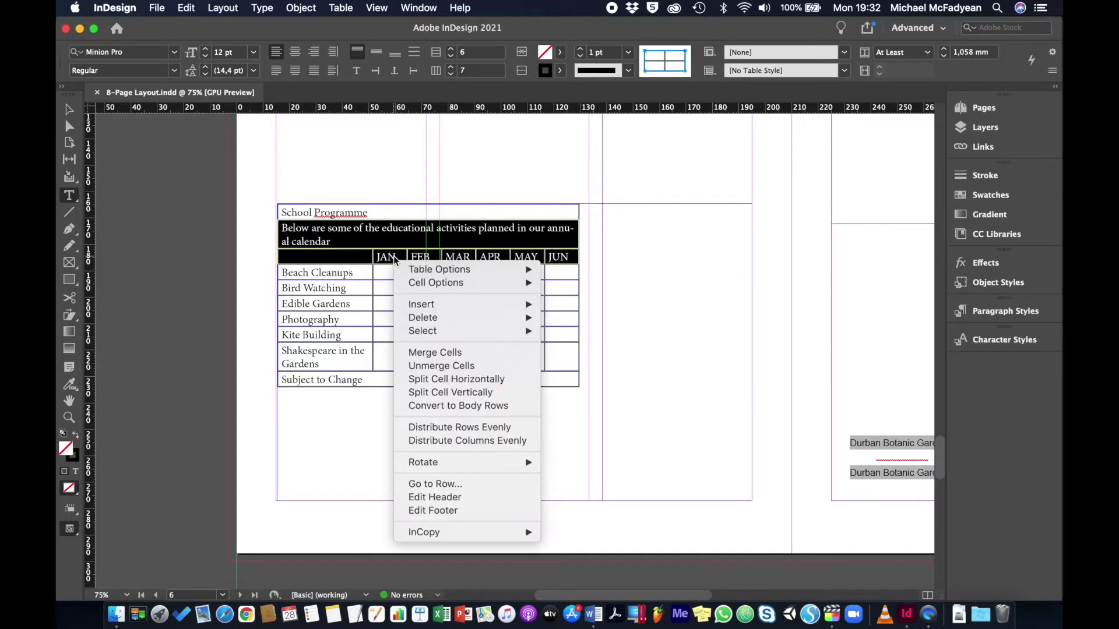
pyautogui.click(438, 405)
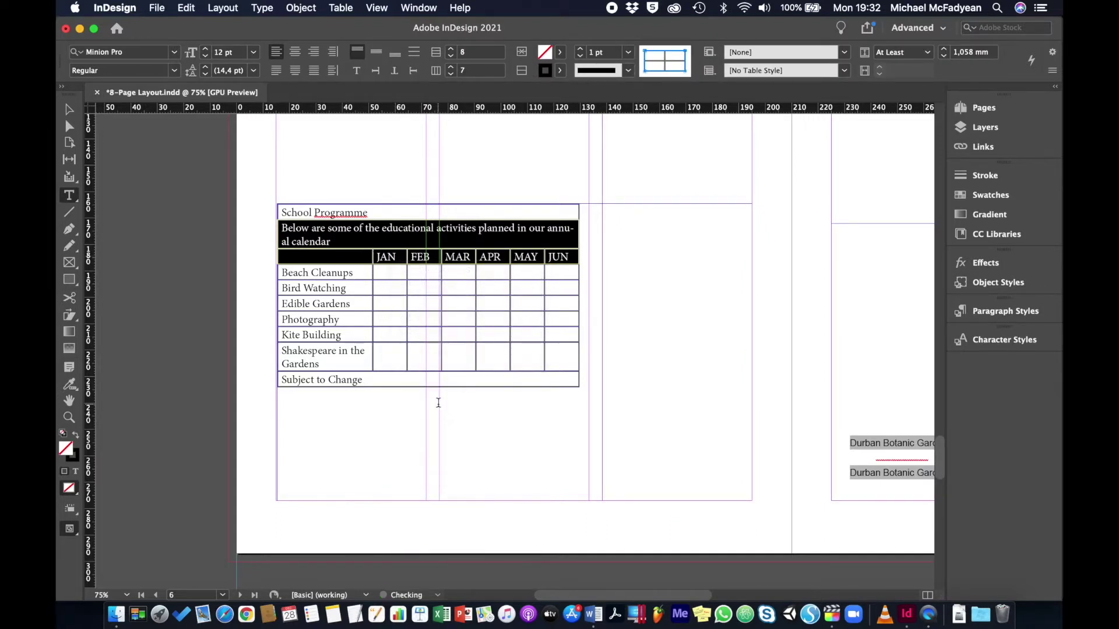
pyautogui.click(371, 212)
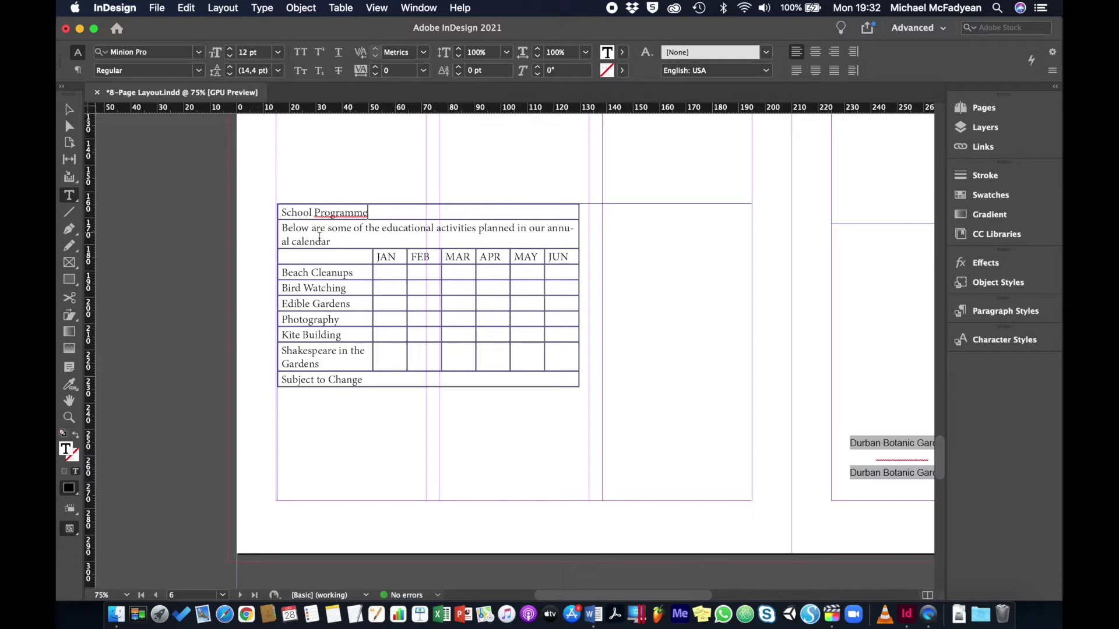
# Show the Backgrounds layer and fill the School Programme table's text frame with [Paper]
pyautogui.click(68, 113)
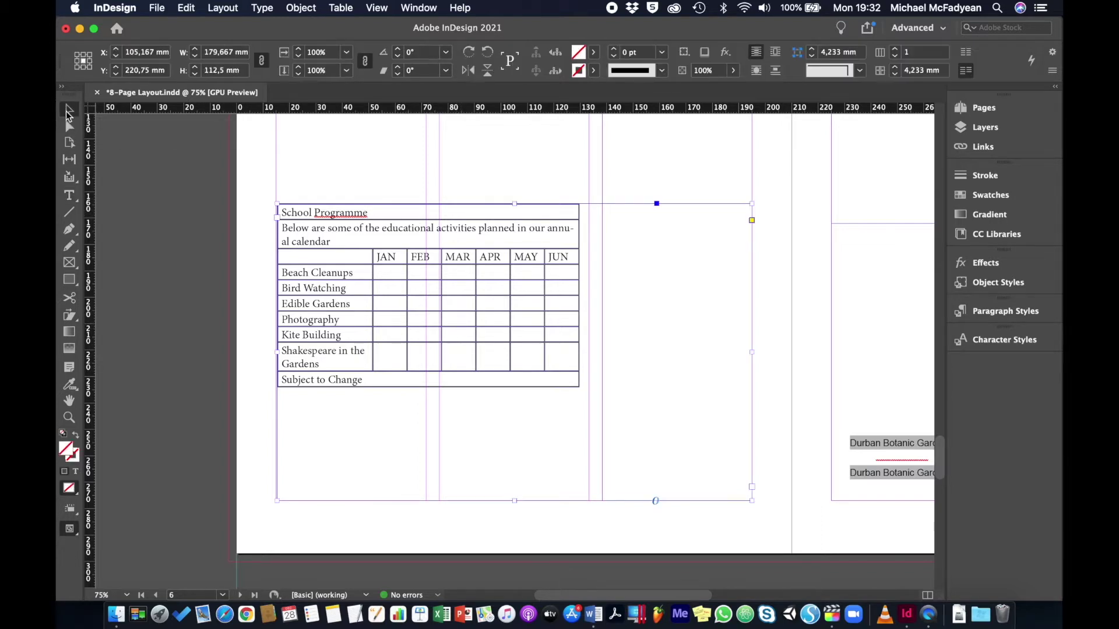
pyautogui.click(979, 132)
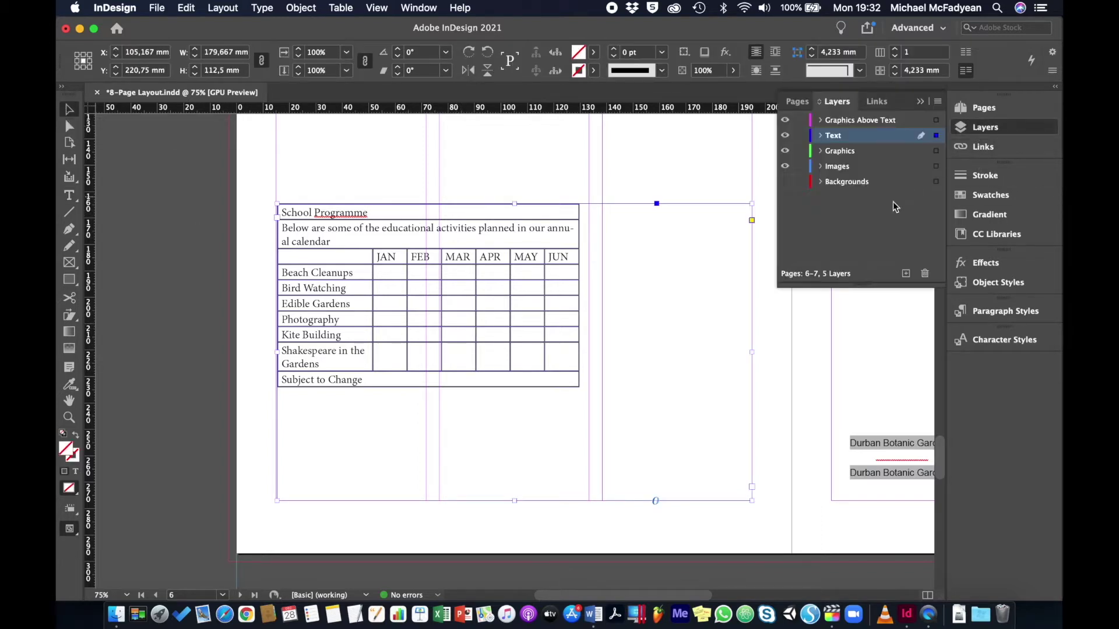
pyautogui.click(786, 183)
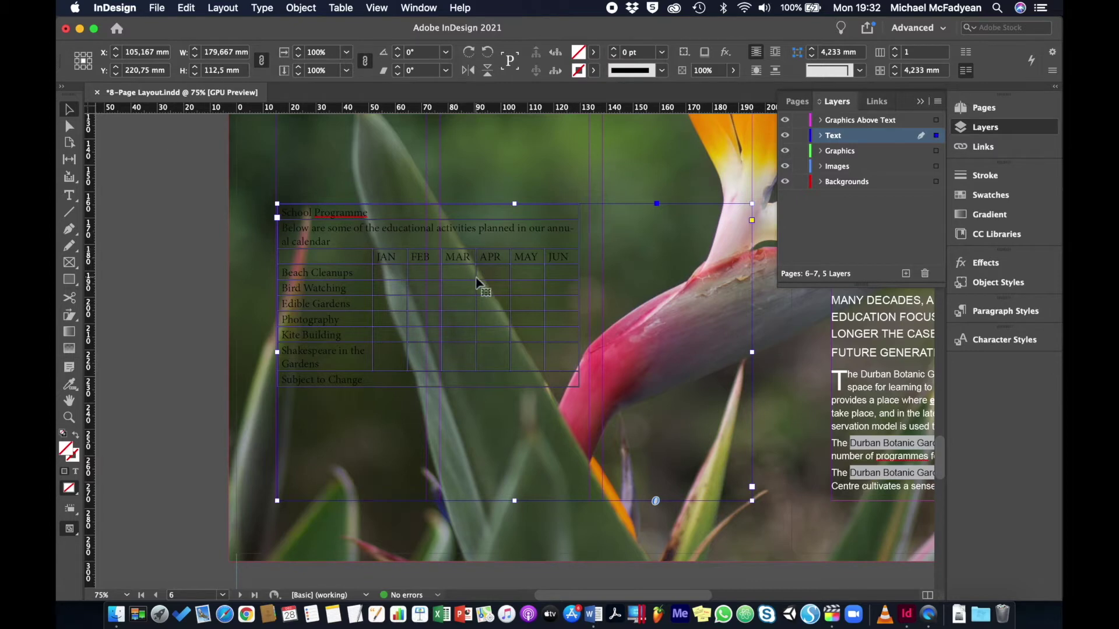
pyautogui.click(593, 53)
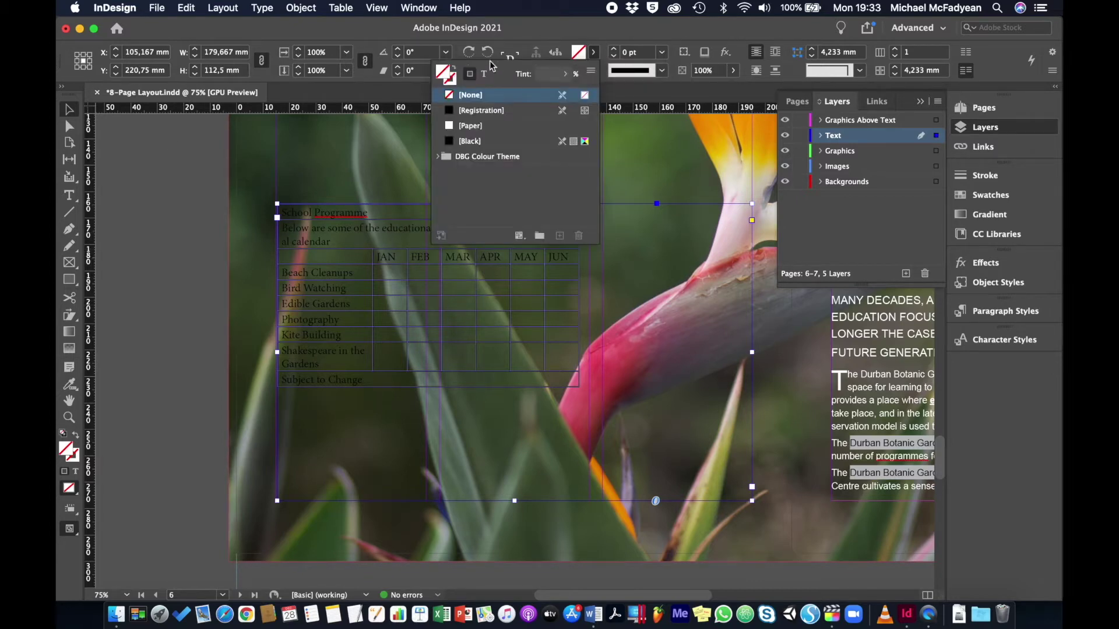
pyautogui.click(471, 126)
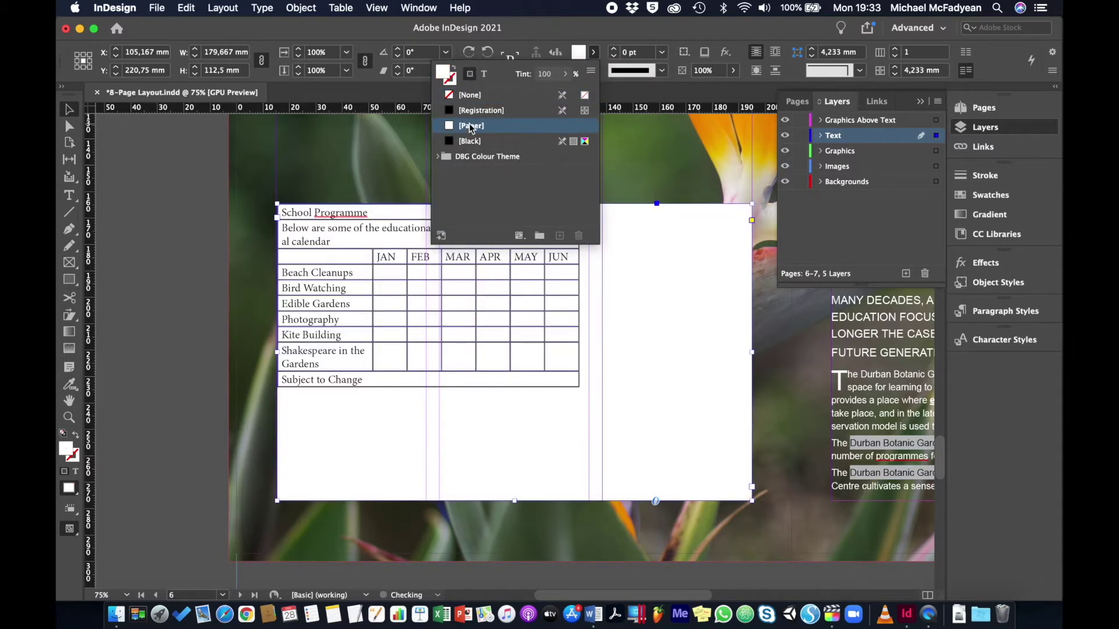
# Reduce the opacity of only the table frame's fill to 60%
pyautogui.click(993, 266)
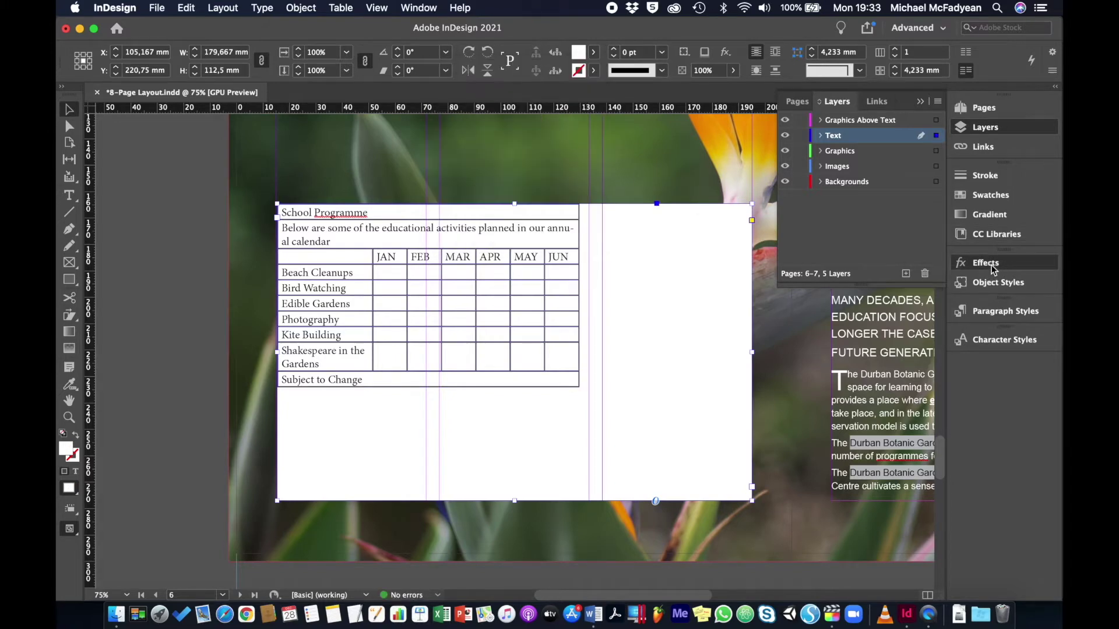
pyautogui.click(992, 267)
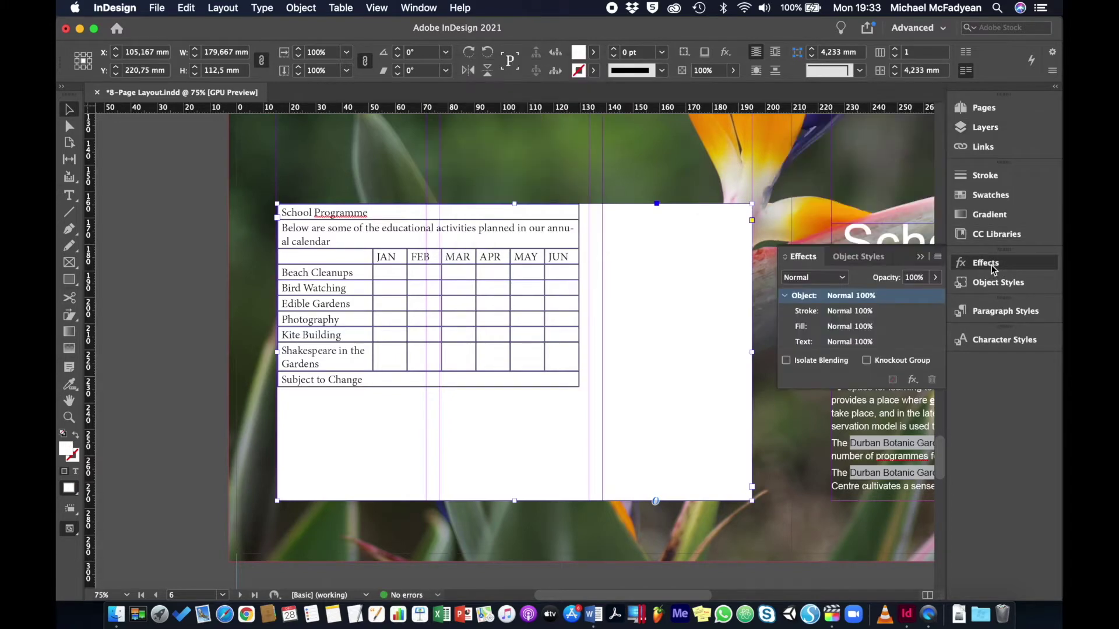
pyautogui.click(832, 331)
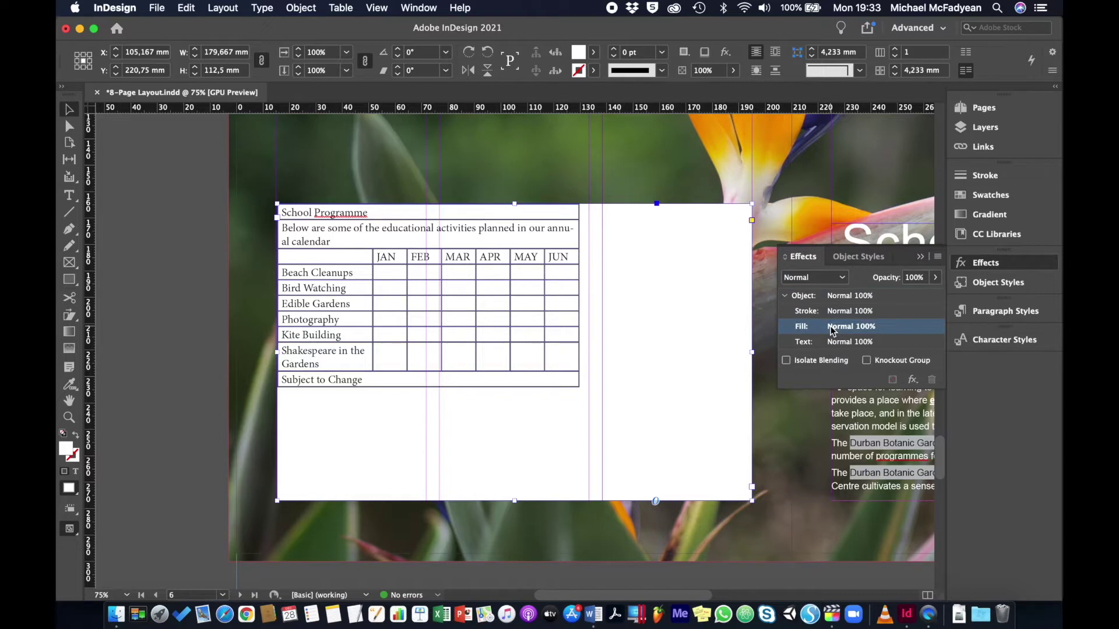
pyautogui.click(915, 278)
pyautogui.hotkey('shift', 'Down')
pyautogui.hotkey('shift', 'Down')
pyautogui.hotkey('shift', 'Down')
pyautogui.hotkey('shift', 'Down')
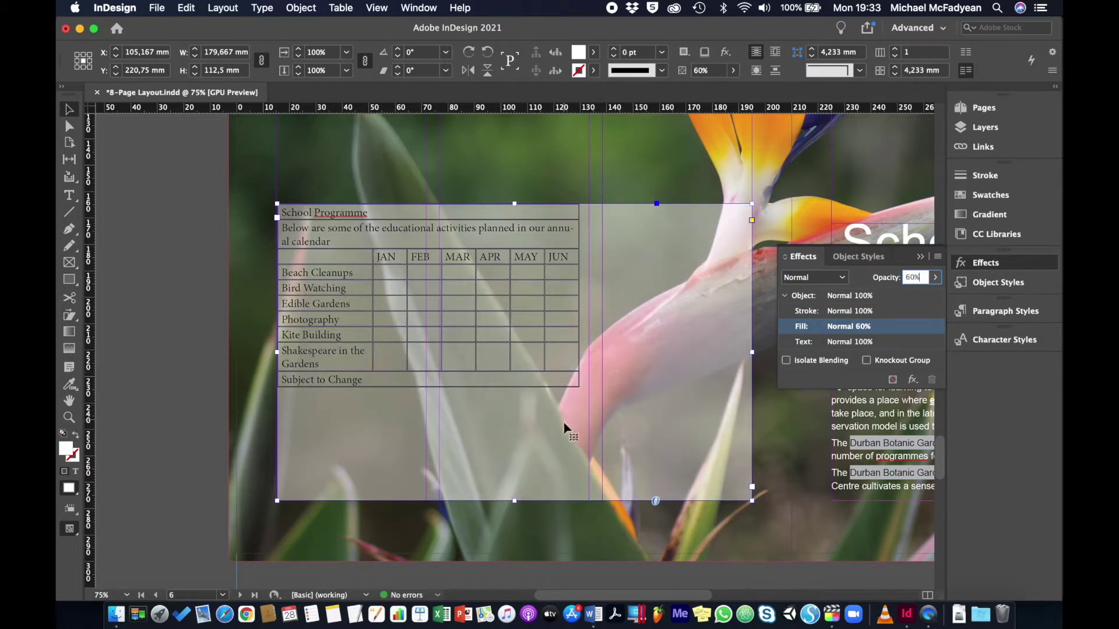
# Set the table frame's inset spacing to 5 mm on all four sides
pyautogui.click(302, 8)
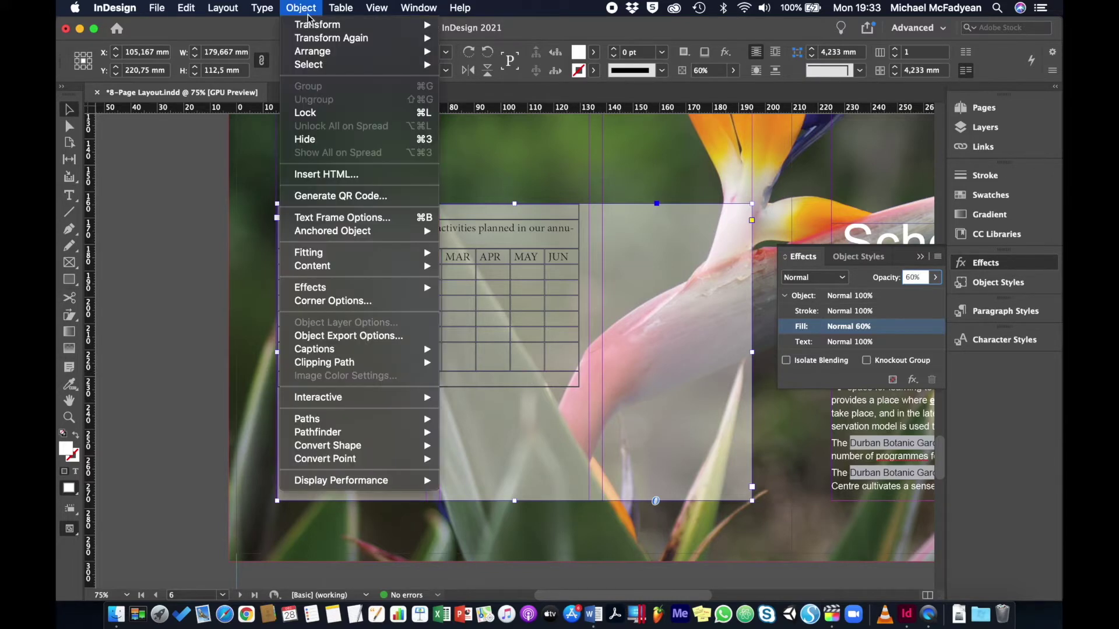
pyautogui.click(355, 218)
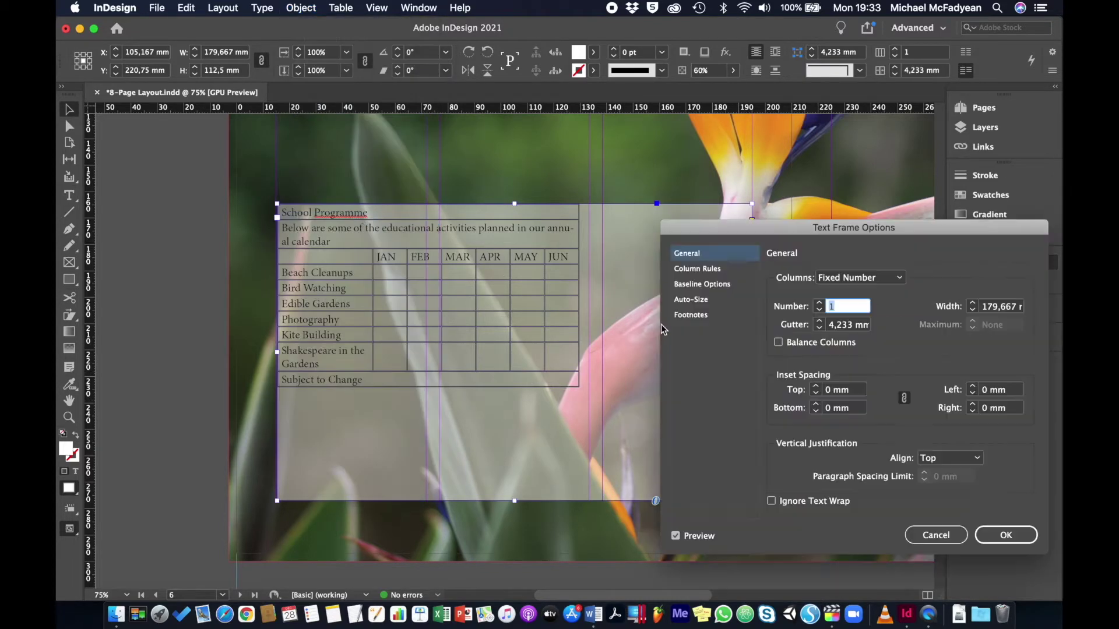
pyautogui.click(815, 387)
pyautogui.click(815, 388)
pyautogui.click(815, 387)
pyautogui.click(815, 387)
pyautogui.click(814, 388)
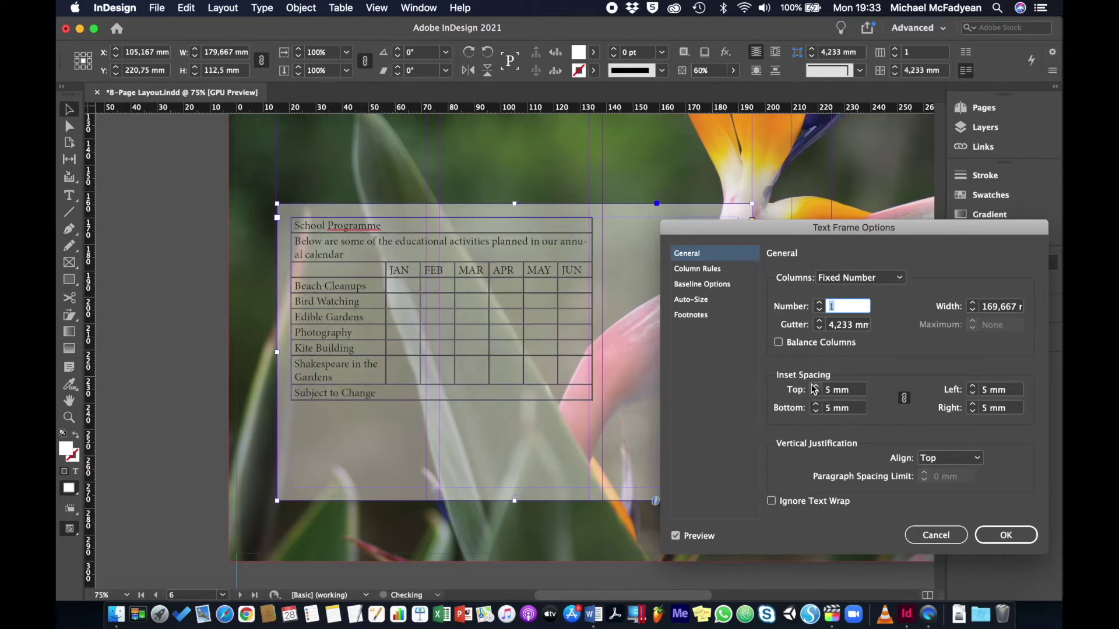
pyautogui.click(992, 532)
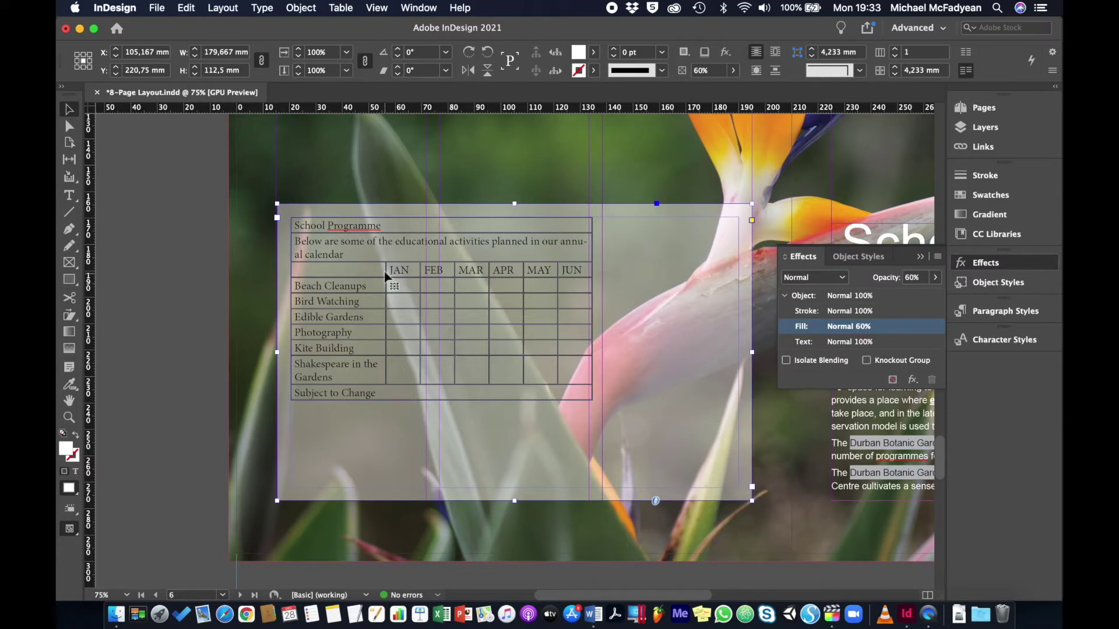
# Set the width of the table's first column, containing the activity names, to 50 mm
pyautogui.click(70, 196)
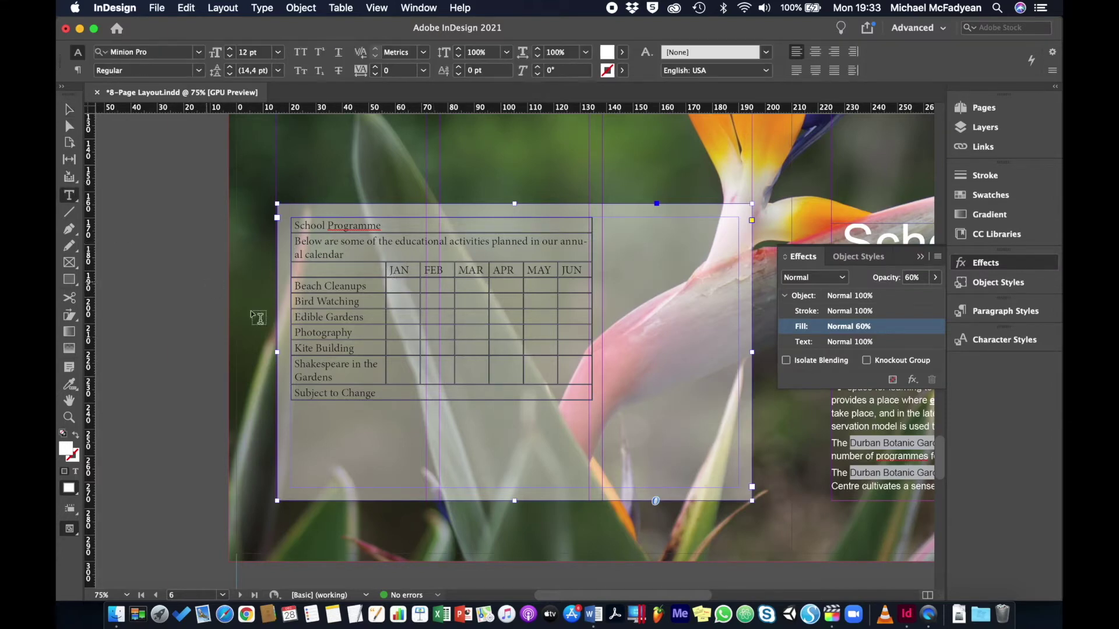
pyautogui.click(346, 213)
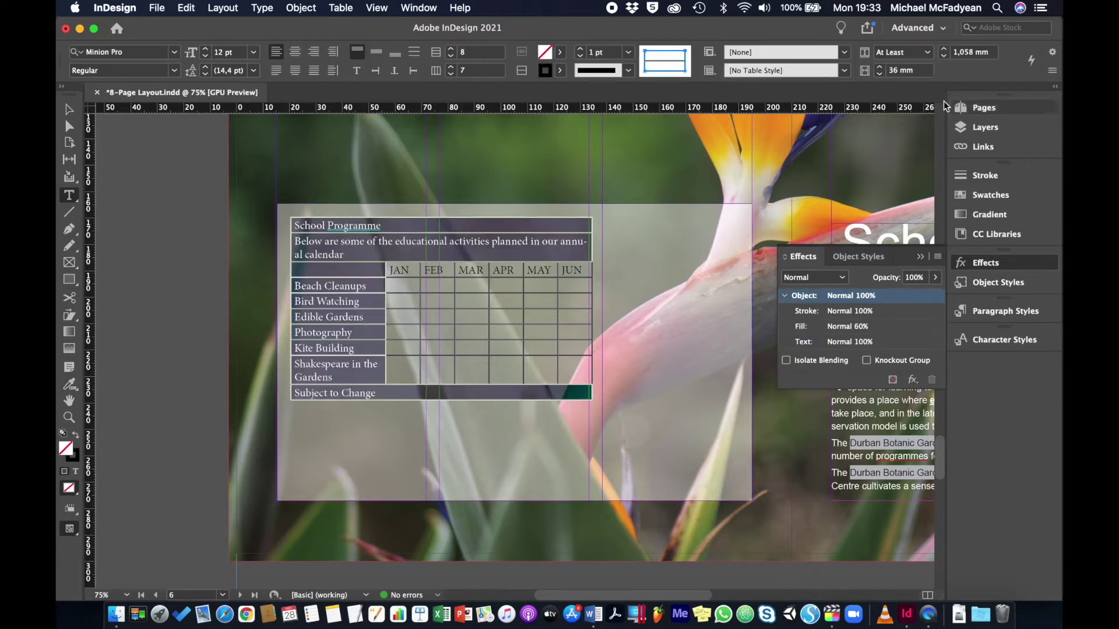
pyautogui.click(908, 70)
pyautogui.write('40')
pyautogui.press('Return')
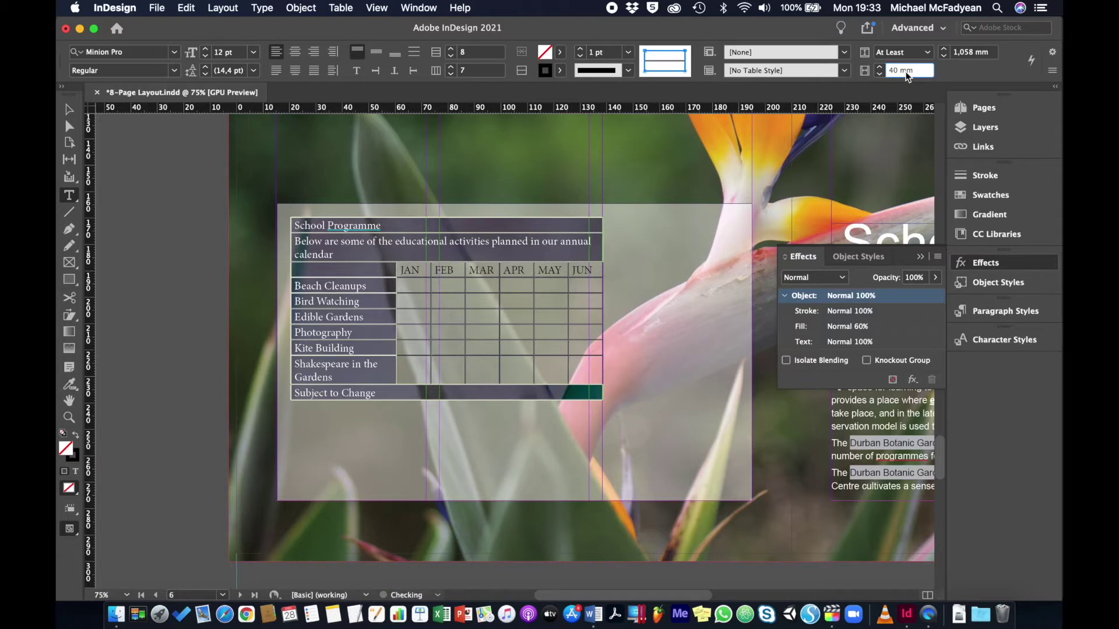
pyautogui.write('50')
pyautogui.press('Return')
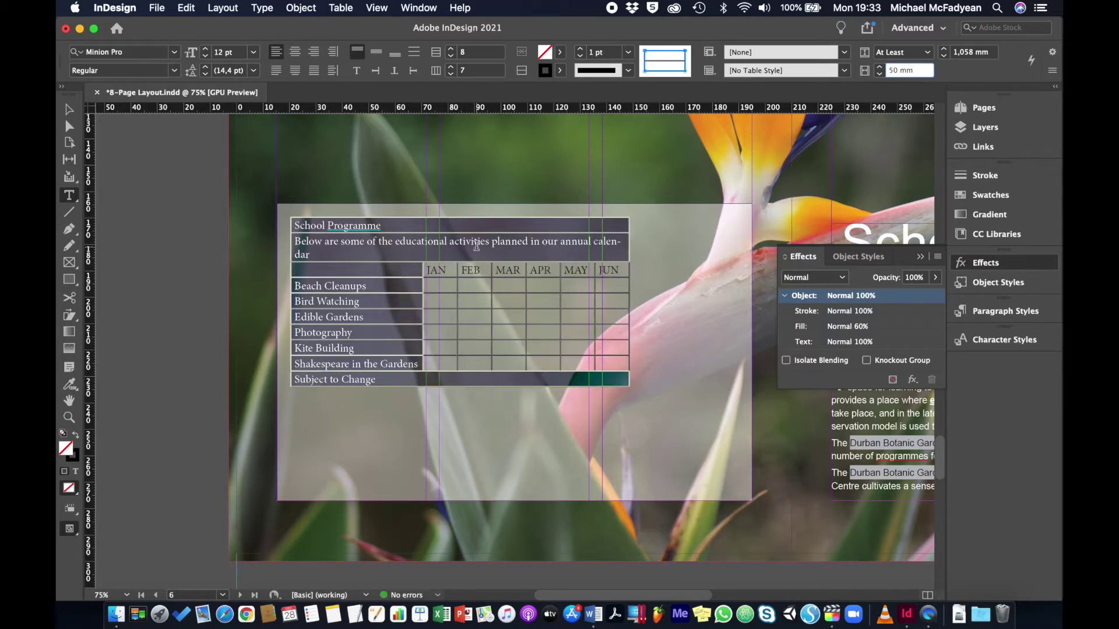
# Set the width of the six month columns from JAN to JUN to 20 mm each
pyautogui.click(445, 213)
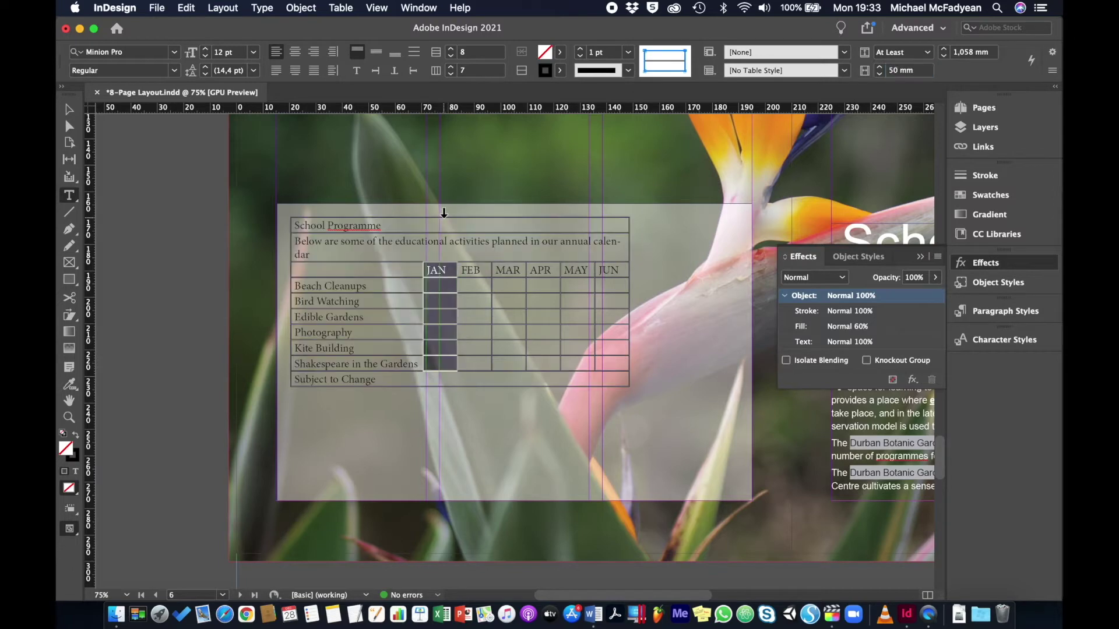
pyautogui.keyDown('shift'); pyautogui.click(613, 213); pyautogui.keyUp('shift')
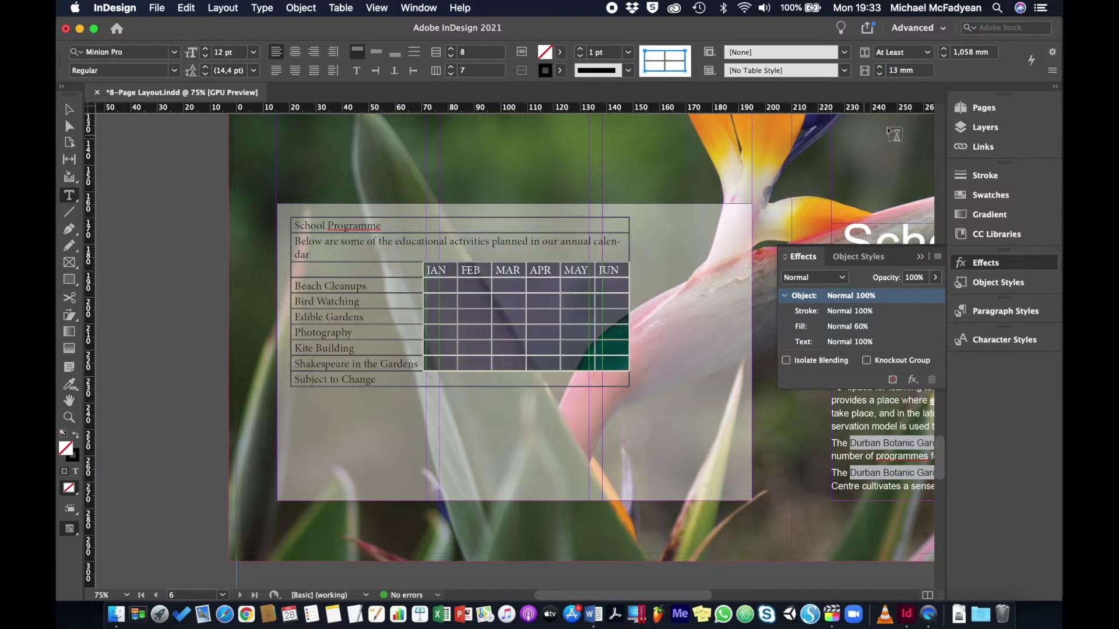
pyautogui.click(908, 70)
pyautogui.press('Up')
pyautogui.press('Up')
pyautogui.press('Up')
pyautogui.press('Up')
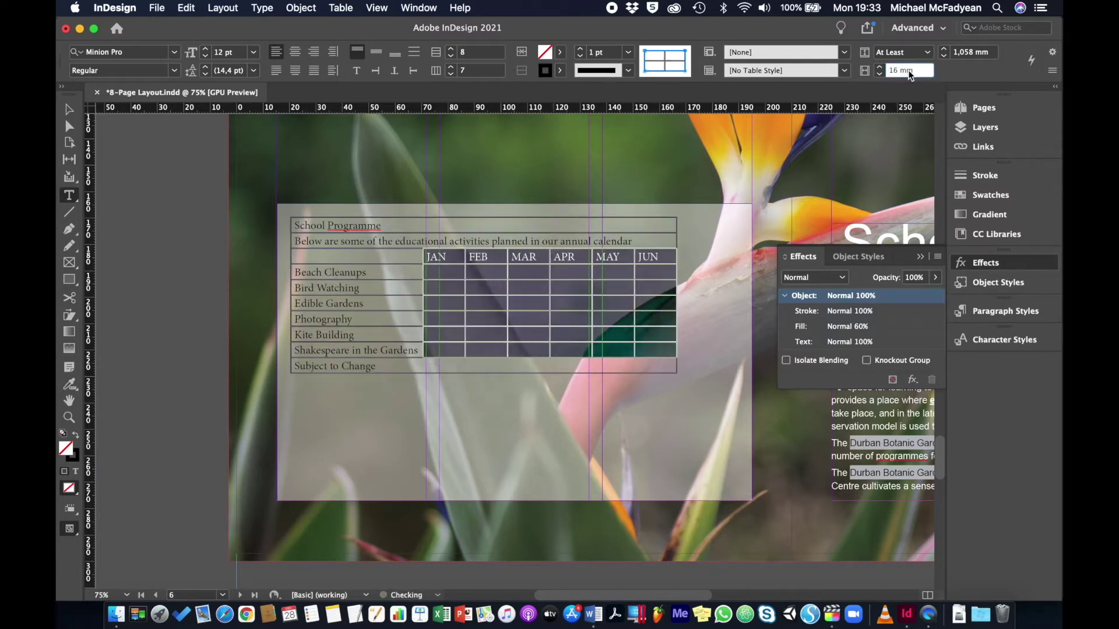
pyautogui.press('Up')
pyautogui.press('Up')
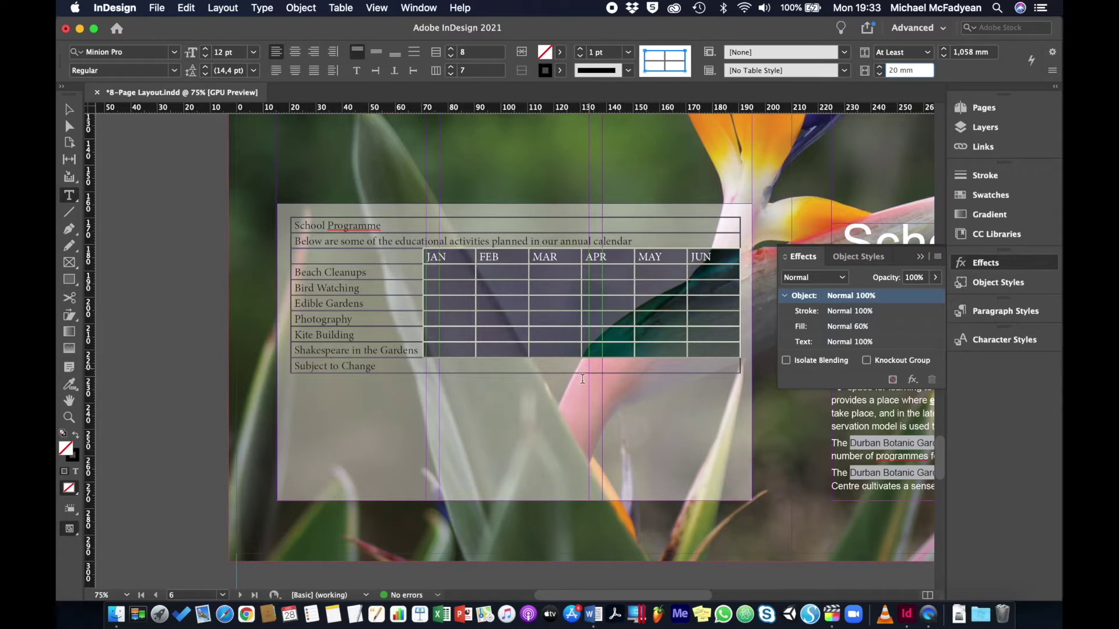
# Shorten the table frame to about 82 mm high and move it down so its lower edge meets the bottom margin, then deselect it
pyautogui.click(69, 109)
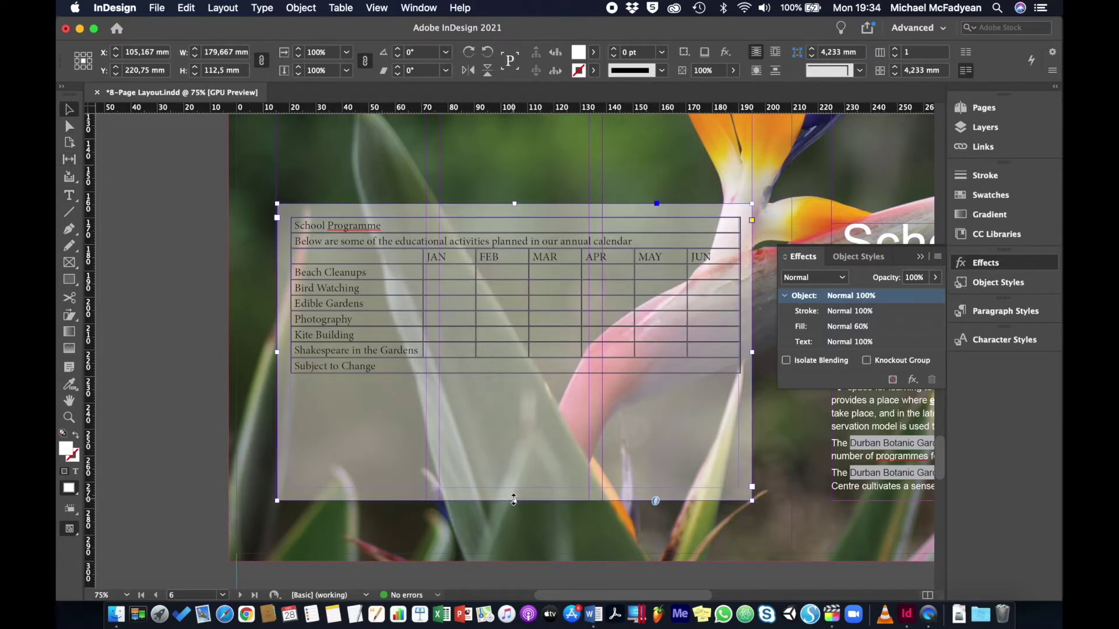
pyautogui.moveTo(515, 500); pyautogui.dragTo(515, 420)
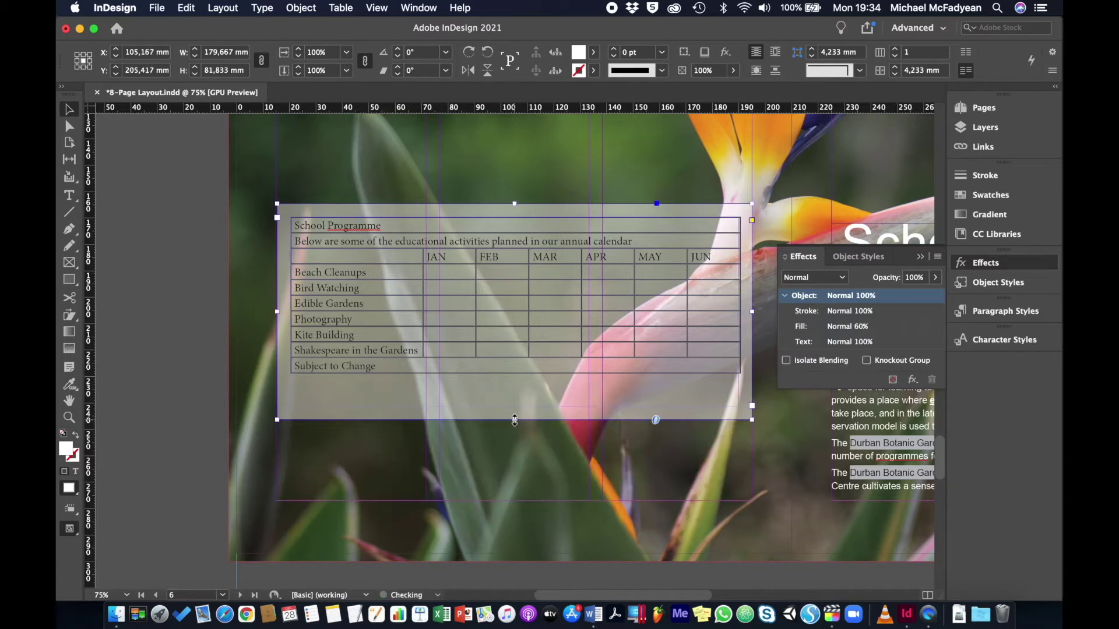
pyautogui.hotkey('shift', 'Down')
pyautogui.hotkey('shift', 'Down')
pyautogui.hotkey('shift', 'Down')
pyautogui.hotkey('shift', 'Down')
pyautogui.hotkey('shift', 'Down')
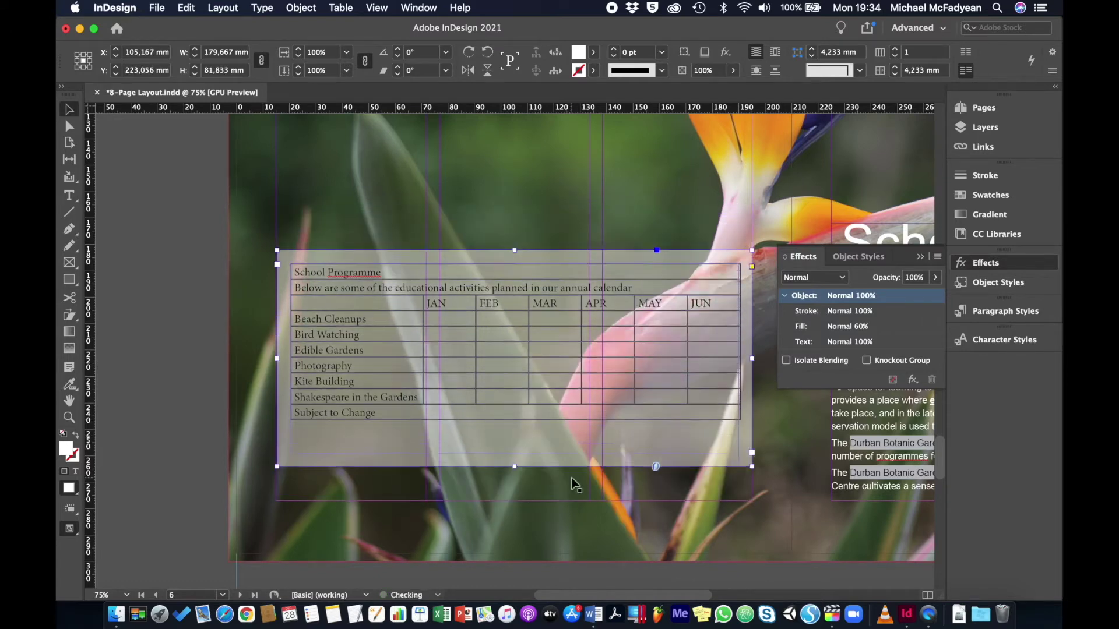
pyautogui.hotkey('shift', 'Down')
pyautogui.hotkey('shift', 'Down')
pyautogui.hotkey('shift', 'Down')
pyautogui.hotkey('shift', 'Down')
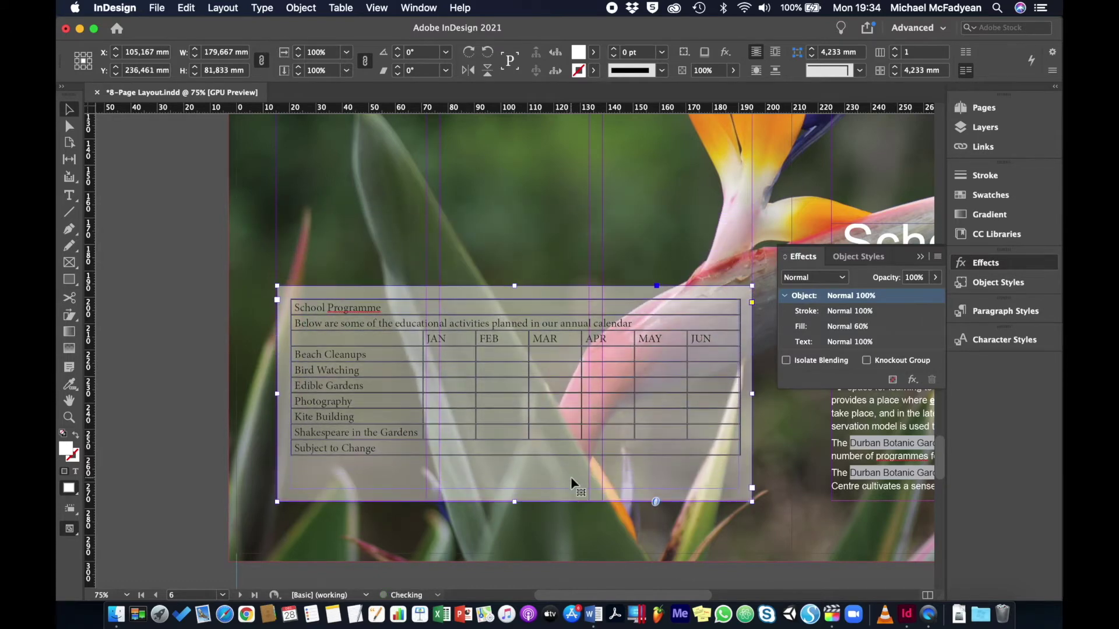
pyautogui.press('Up')
pyautogui.click(191, 351)
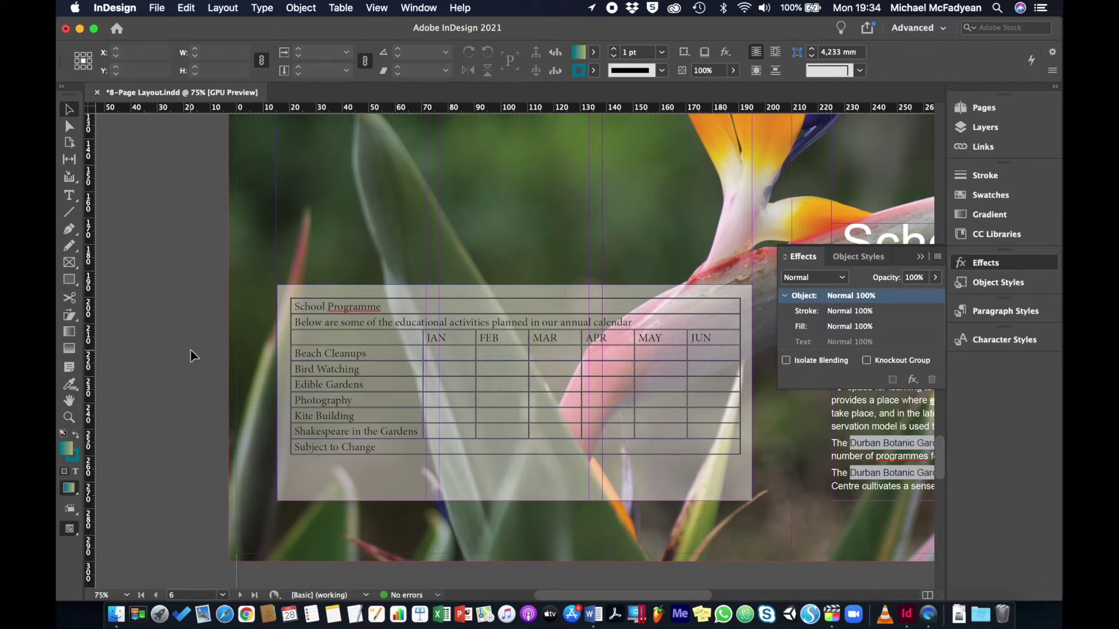
# Go to the Events table on page 3 and rotate its spread view 90° clockwise so the table reads upright
pyautogui.press('super+0')
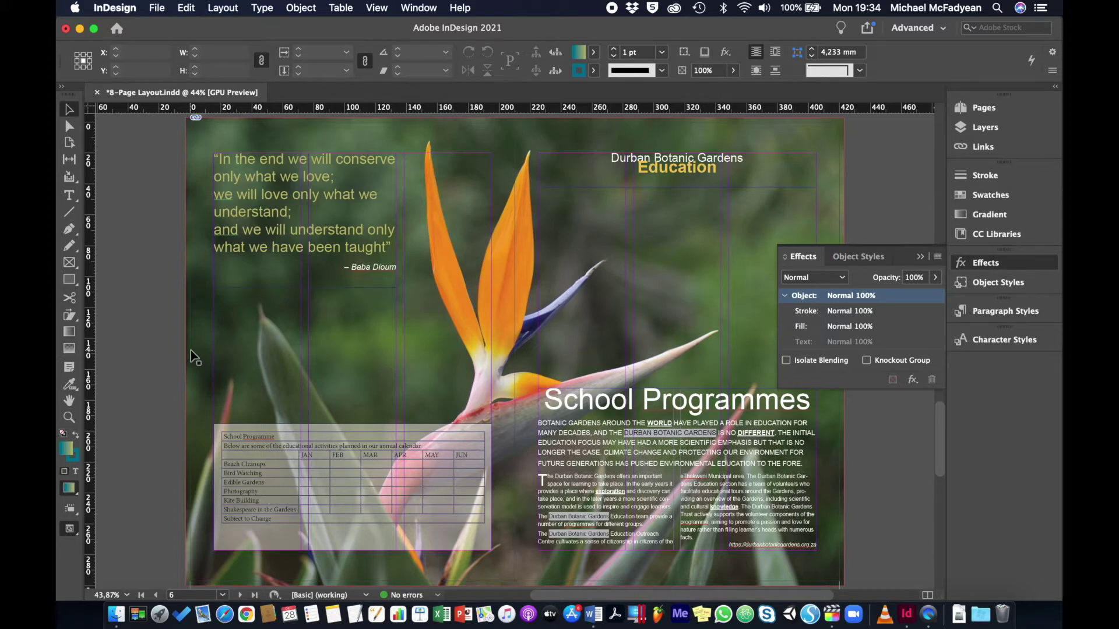
pyautogui.hotkey('alt', 'pageup')
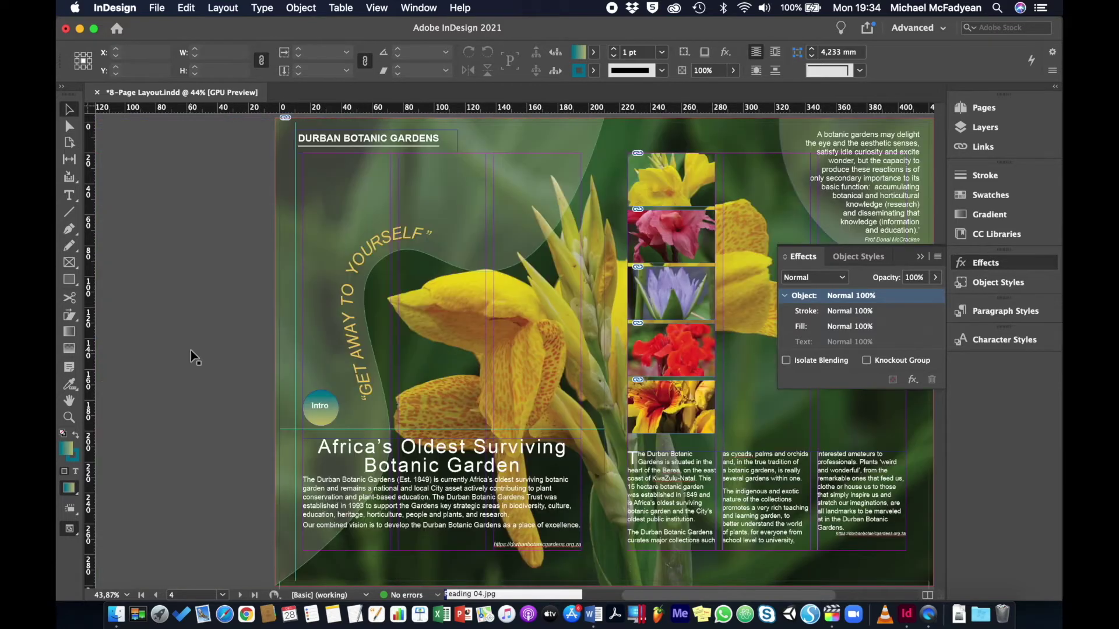
pyautogui.hotkey('alt', 'pageup')
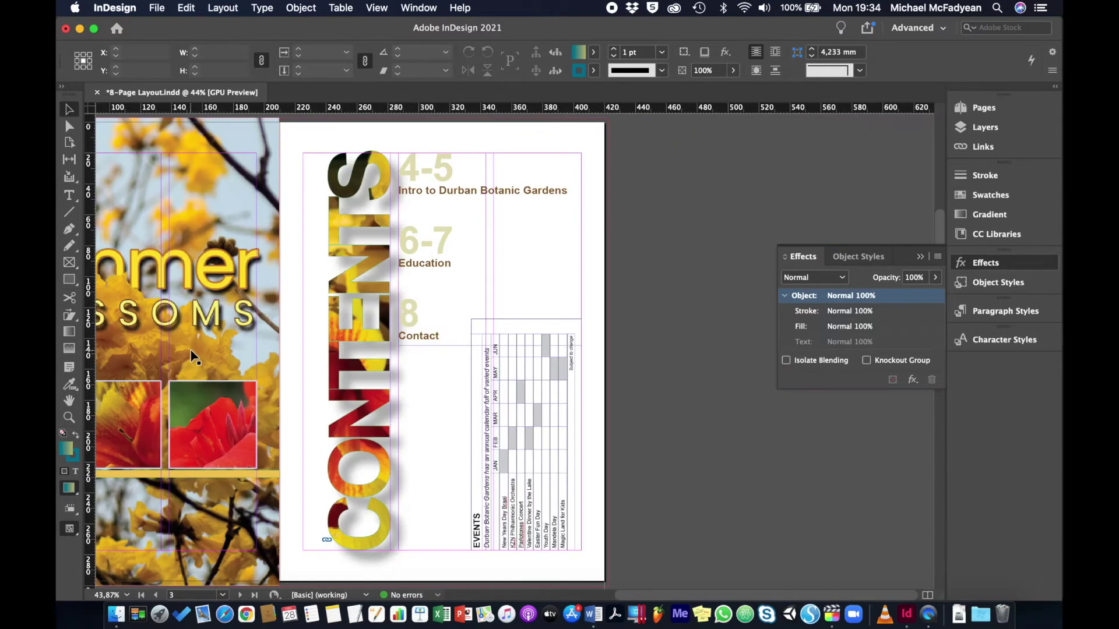
pyautogui.click(540, 396)
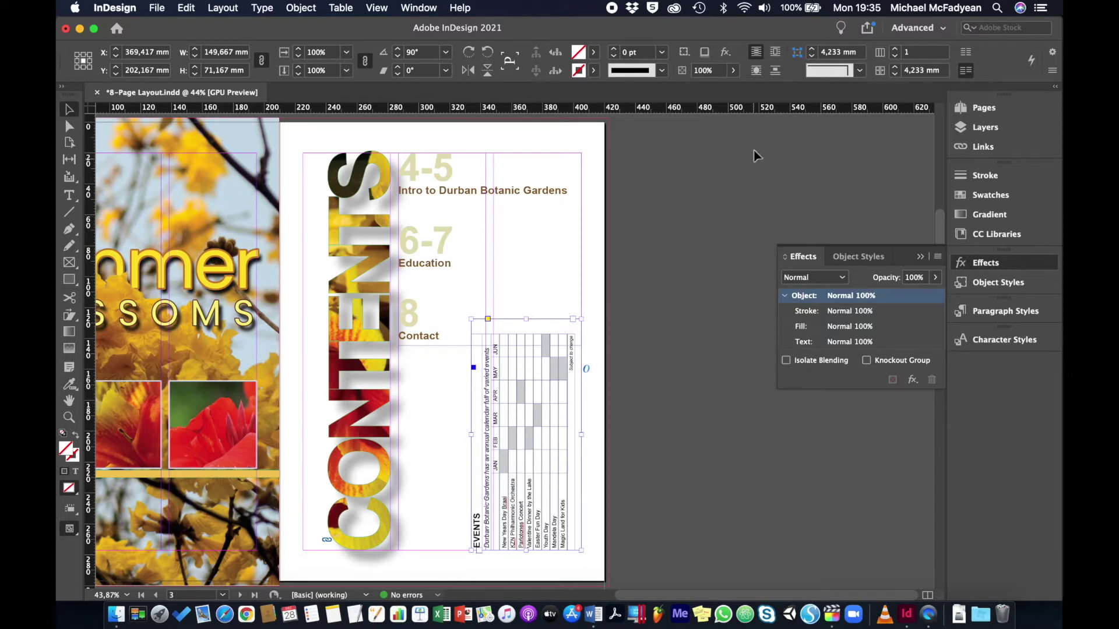
pyautogui.click(965, 110)
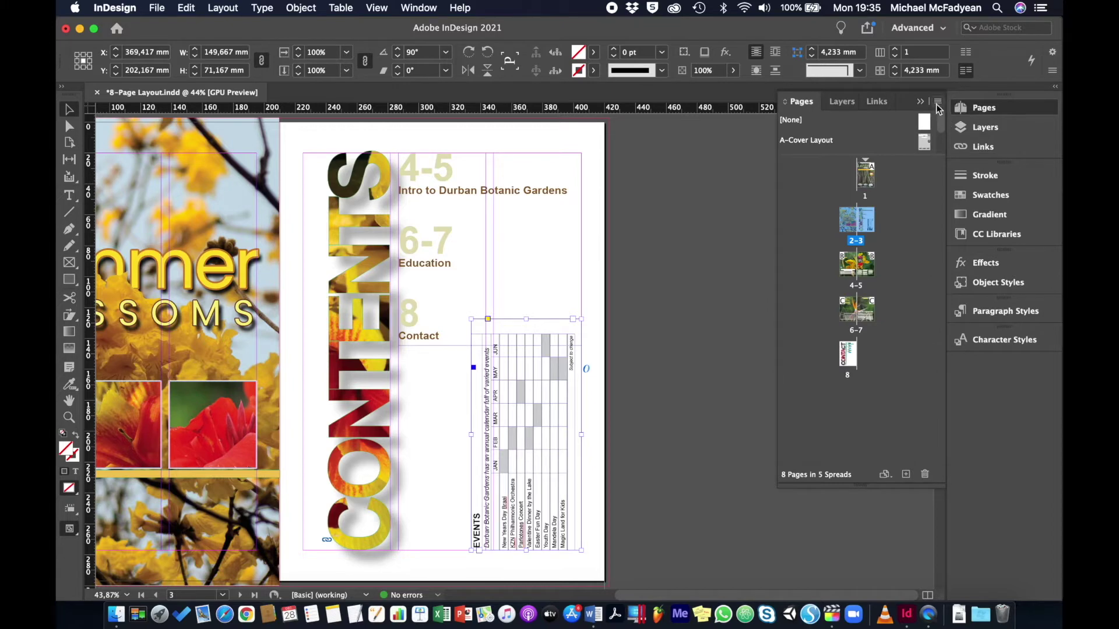
pyautogui.click(937, 102)
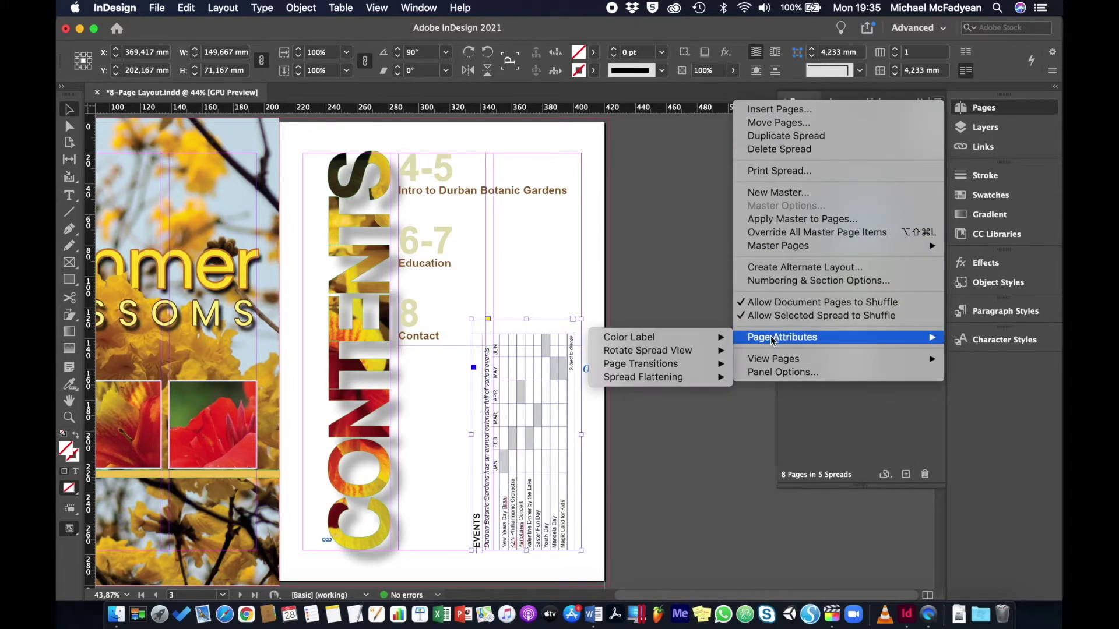
pyautogui.moveTo(710, 352)
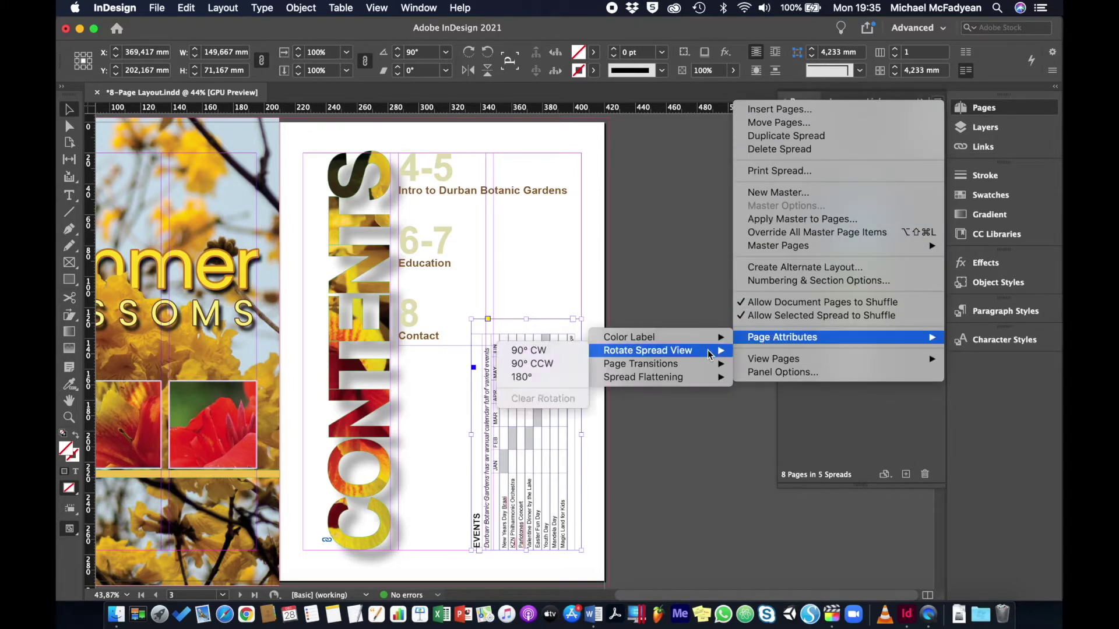
pyautogui.click(535, 352)
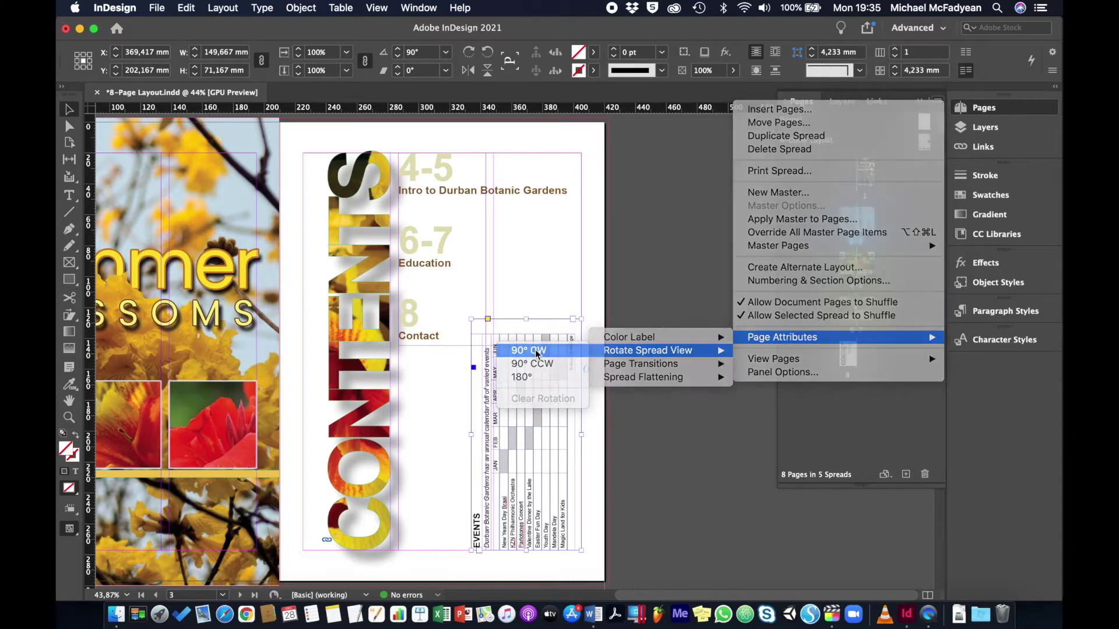
pyautogui.scroll(5, 535, 349)
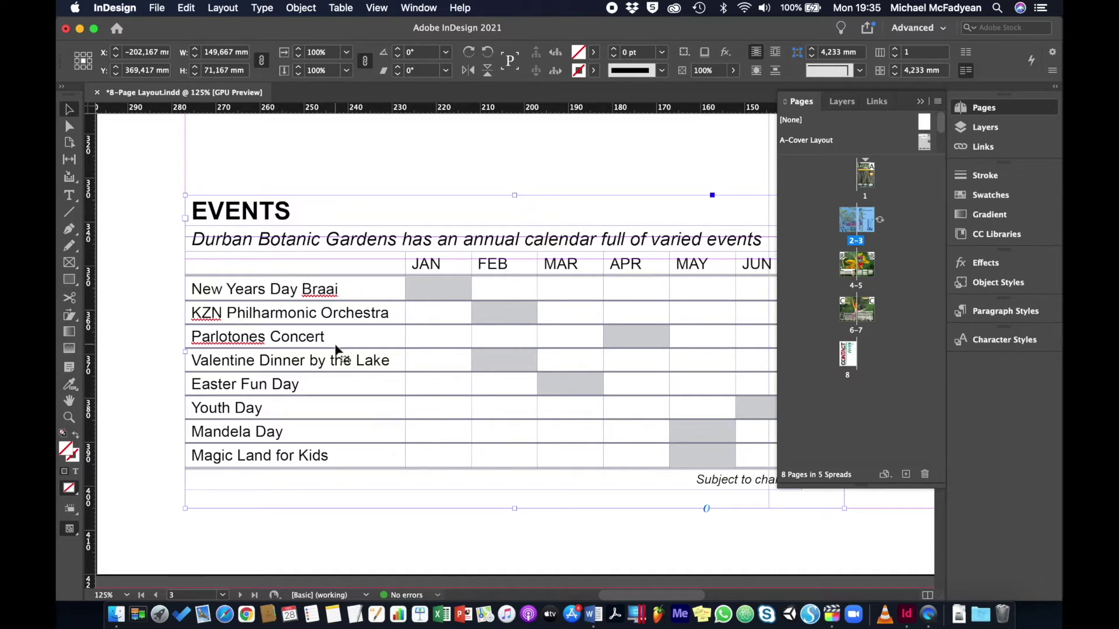
# Create a paragraph style named Table Heading from the formatting of the EVENTS title
pyautogui.click(69, 195)
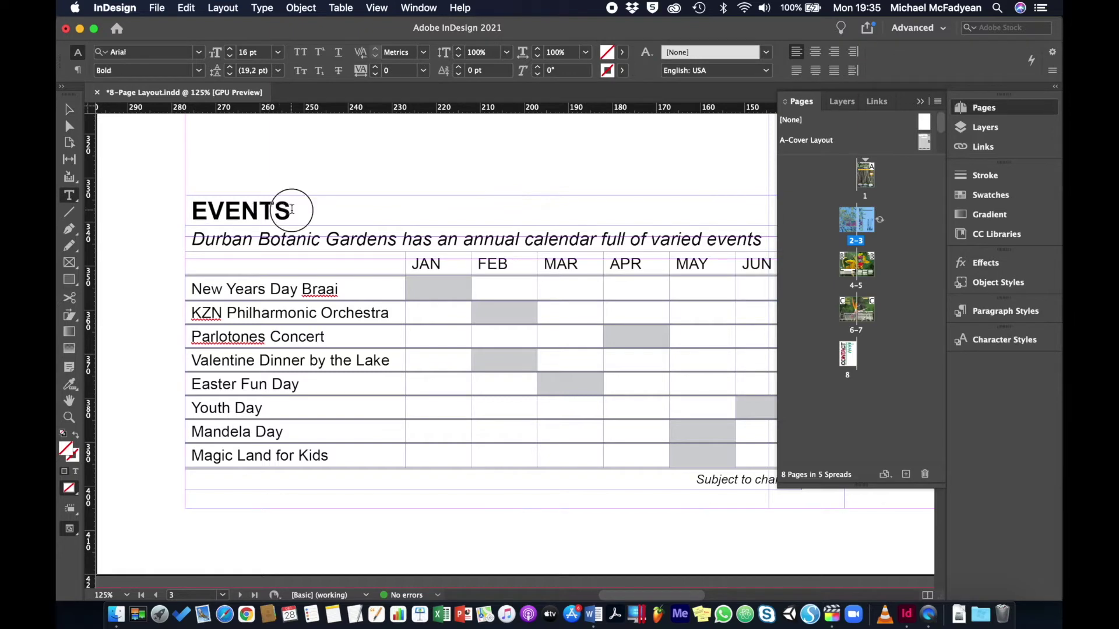
pyautogui.moveTo(292, 209); pyautogui.dragTo(199, 207)
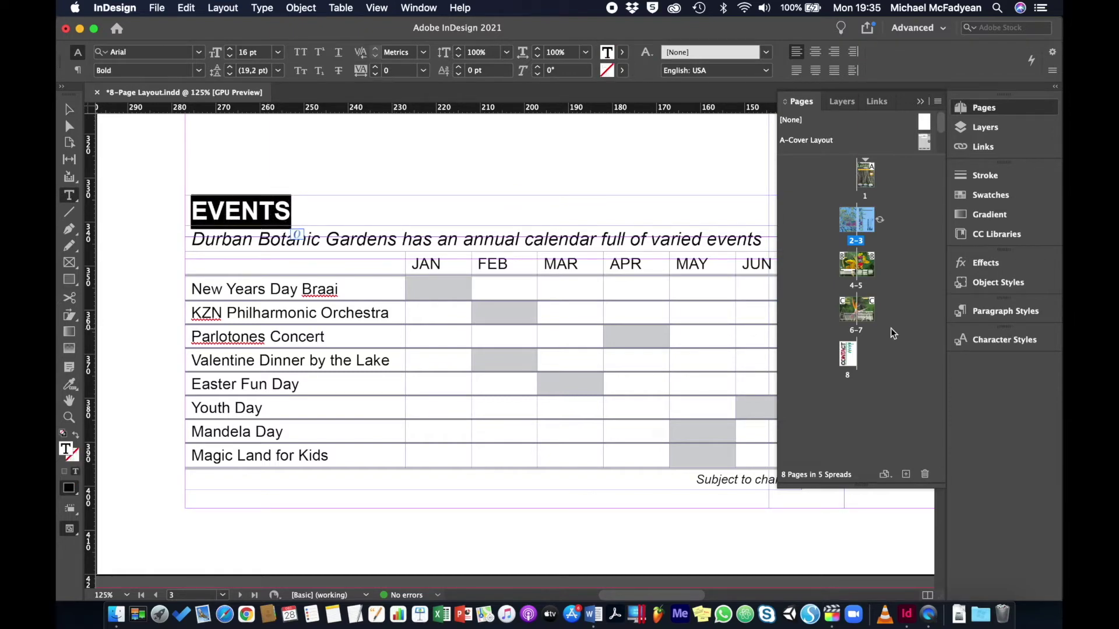
pyautogui.click(990, 311)
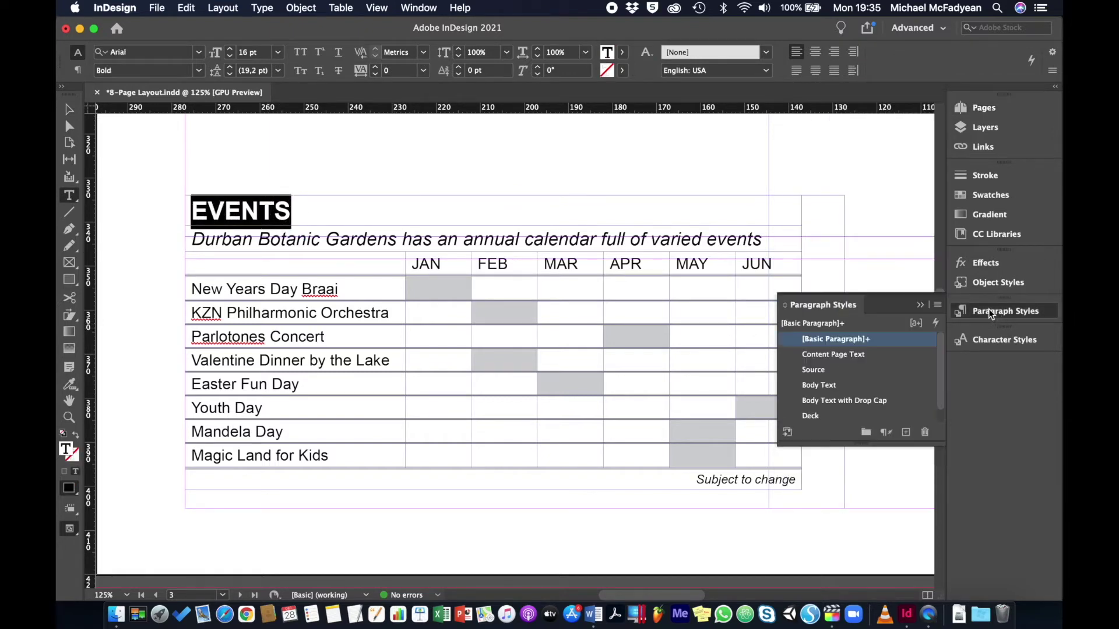
pyautogui.click(906, 433)
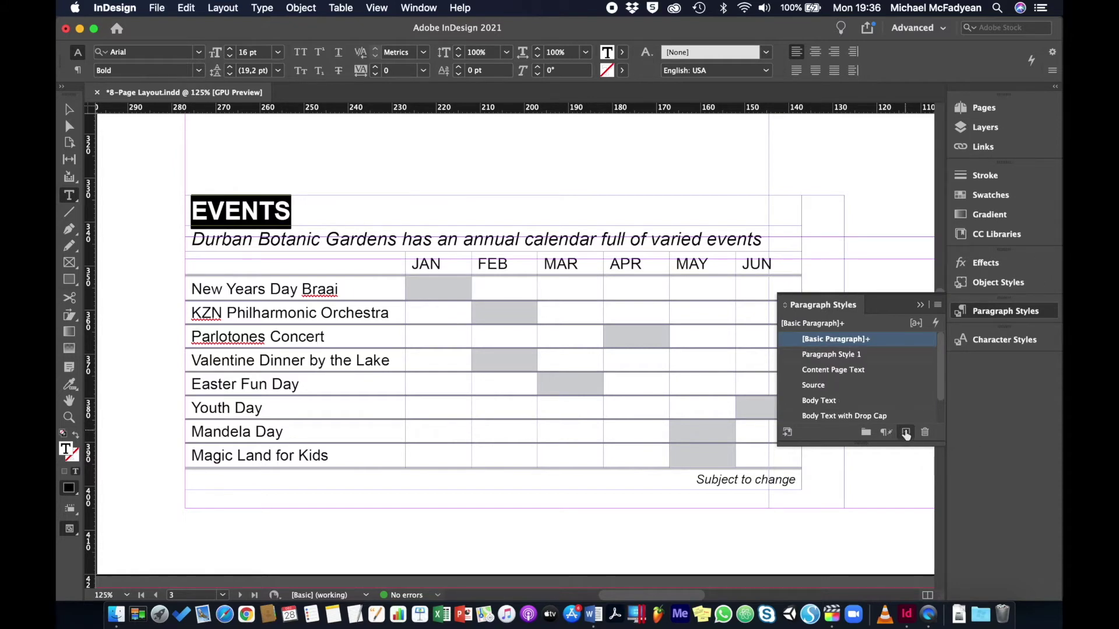
pyautogui.doubleClick(838, 354)
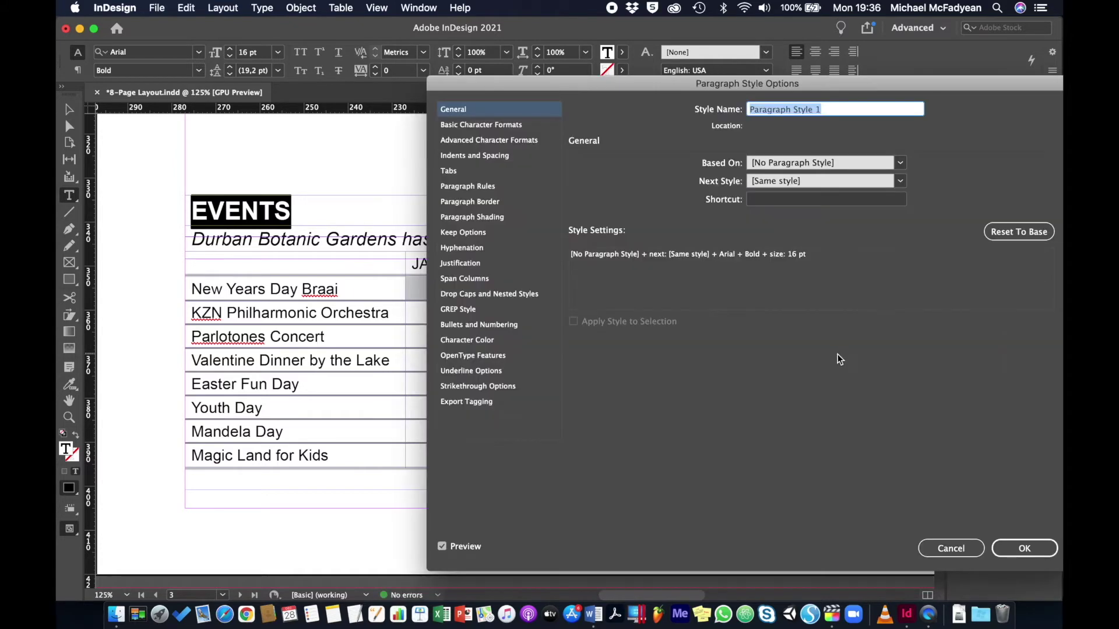
pyautogui.write('TAble')
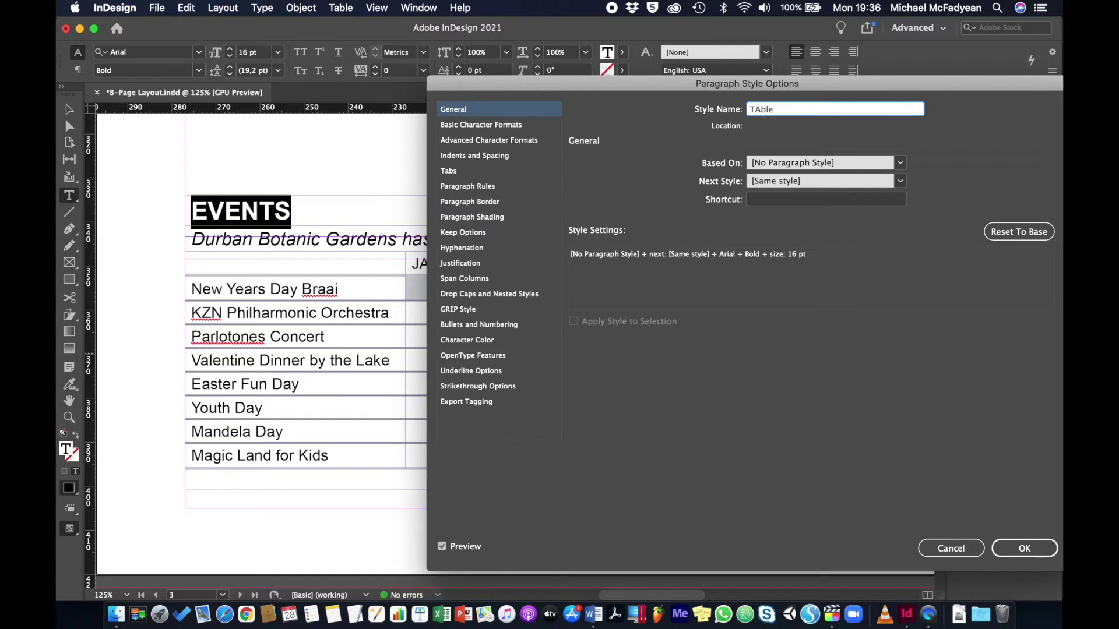
pyautogui.write('b')
pyautogui.press('BackSpace')
pyautogui.press('BackSpace')
pyautogui.write('able Headinmg')
pyautogui.press('BackSpace')
pyautogui.press('BackSpace')
pyautogui.press('BackSpace')
pyautogui.click(1025, 547)
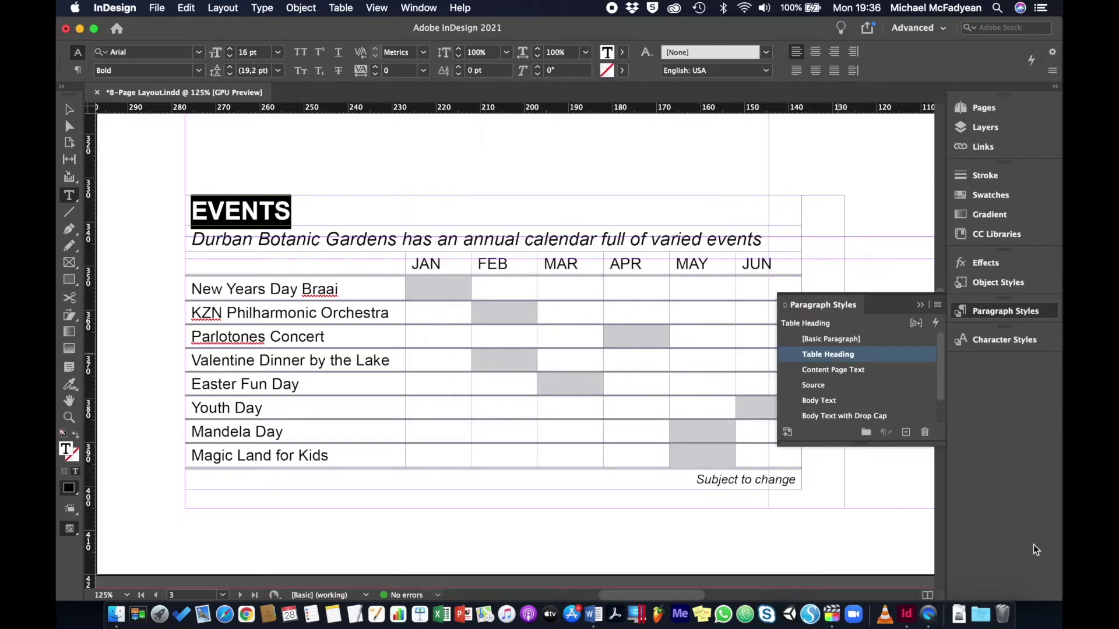
# Create a new paragraph style group and name it "Table\"
pyautogui.click(866, 433)
pyautogui.click(812, 418)
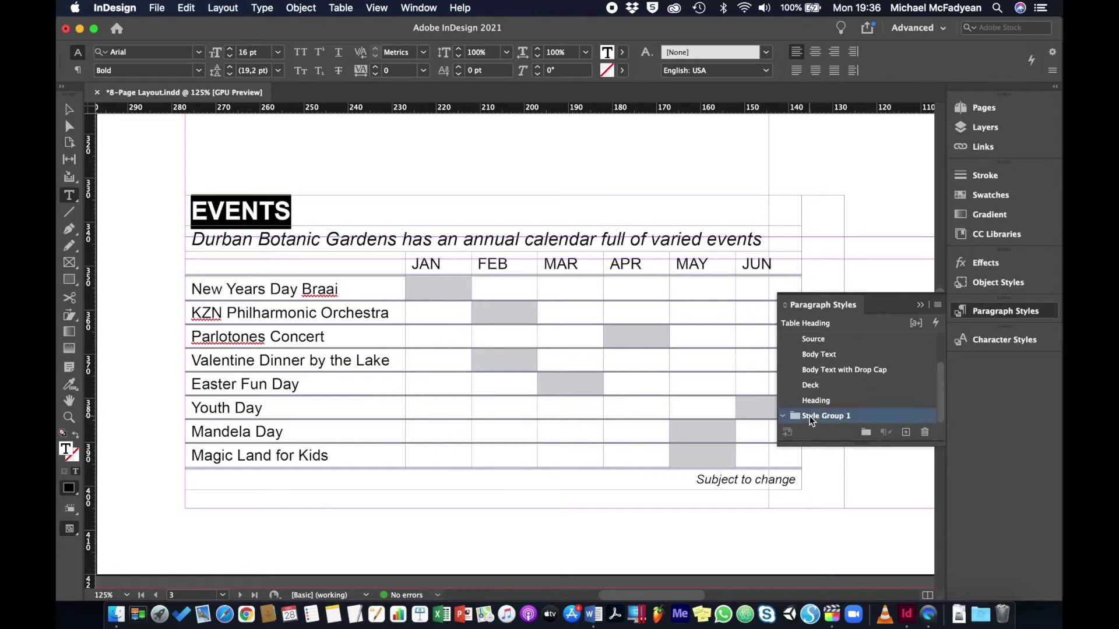
pyautogui.doubleClick(811, 418)
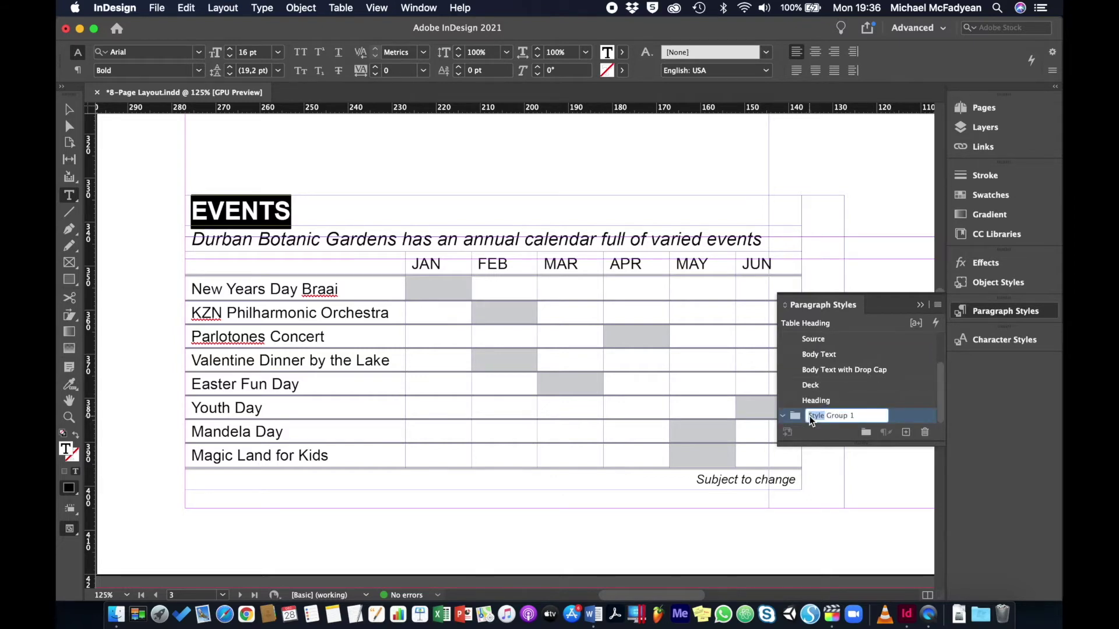
pyautogui.press('super+a')
pyautogui.write('Table\\')
pyautogui.press('Return')
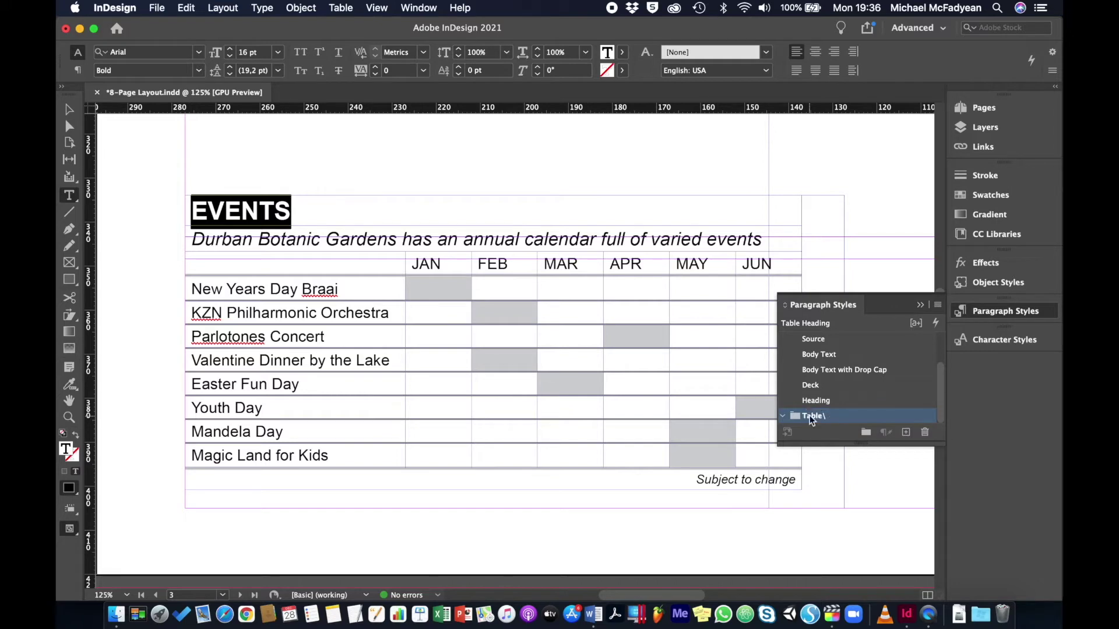
# Lengthen the list of paragraph styles and move the Table Heading style into the new table style group
pyautogui.click(861, 503)
pyautogui.moveTo(861, 504); pyautogui.dragTo(860, 536)
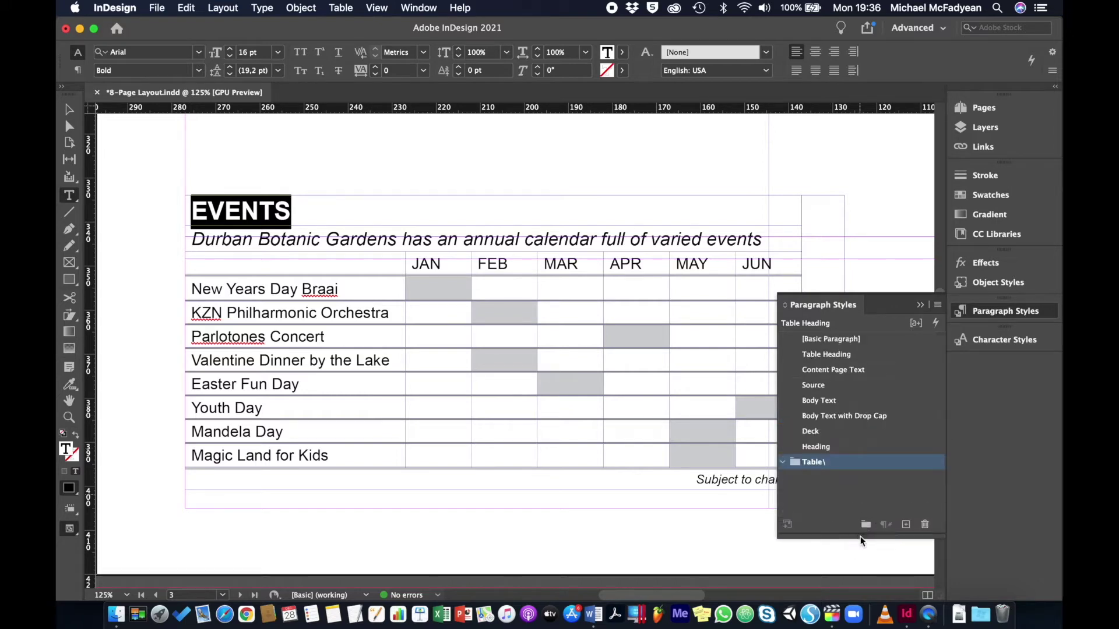
pyautogui.moveTo(838, 351); pyautogui.dragTo(816, 467)
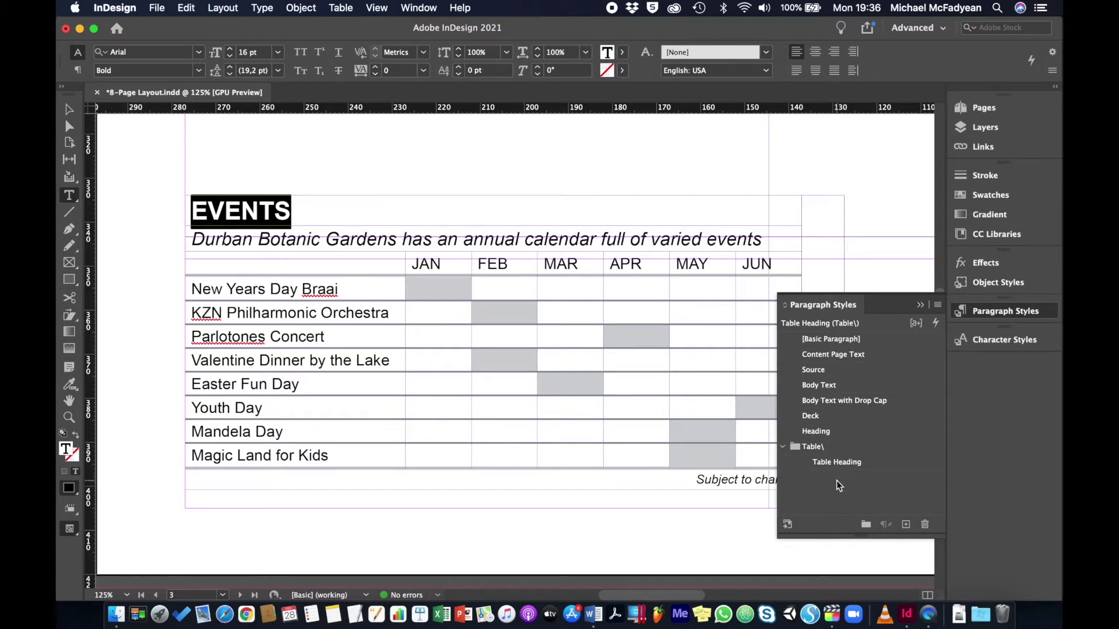
# Create a paragraph style named Table Row 2 from the italic line below the EVENTS title and move it into the table style group
pyautogui.click(315, 244)
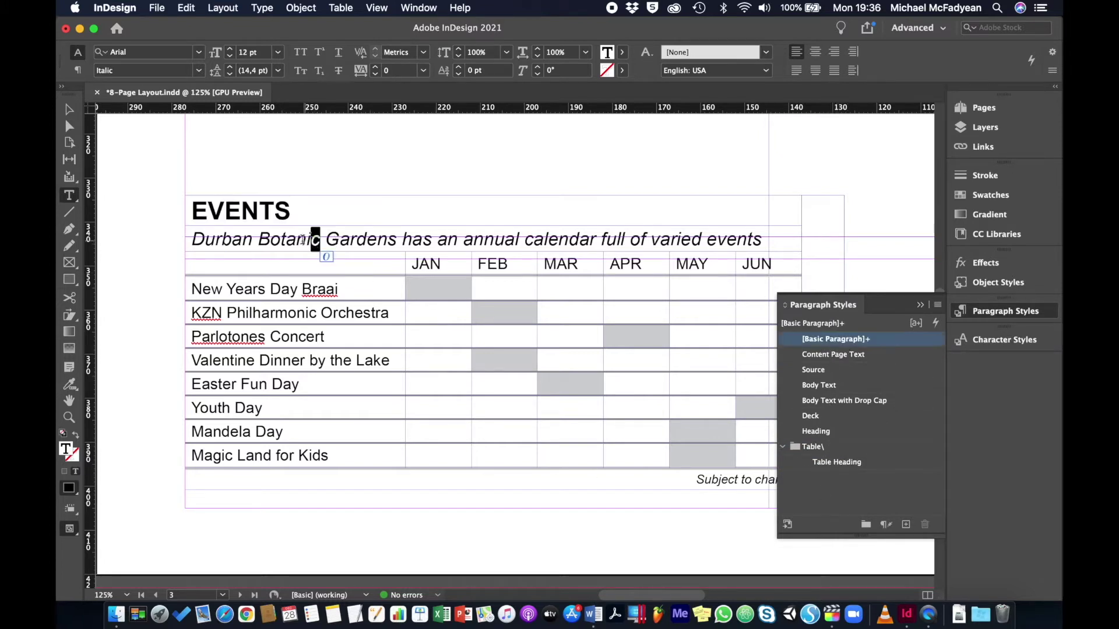
pyautogui.tripleClick(302, 239)
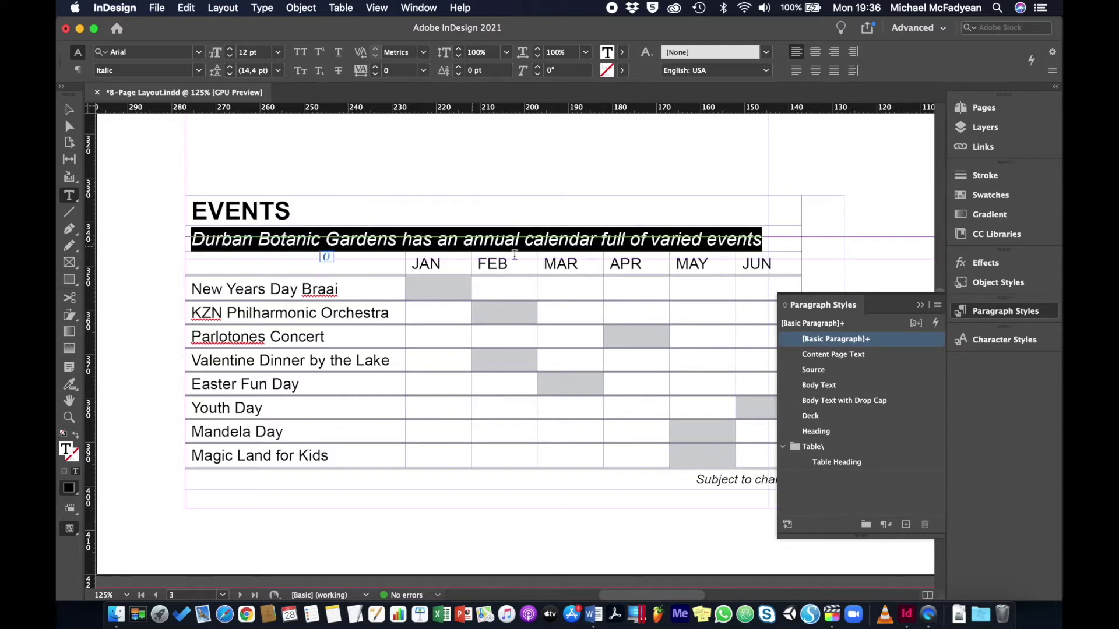
pyautogui.click(906, 525)
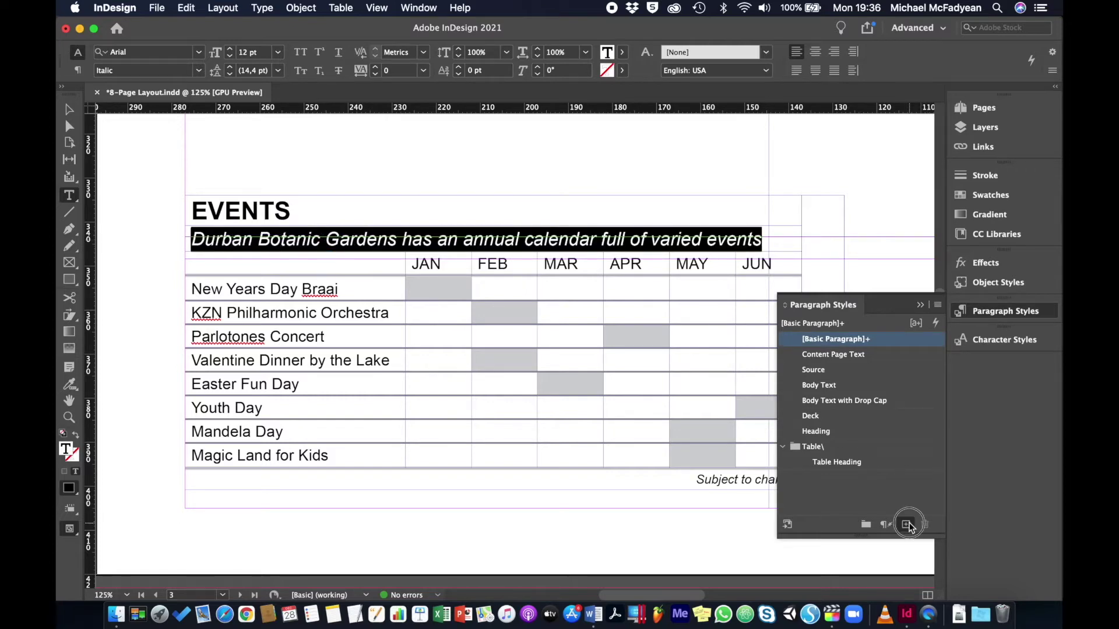
pyautogui.doubleClick(843, 355)
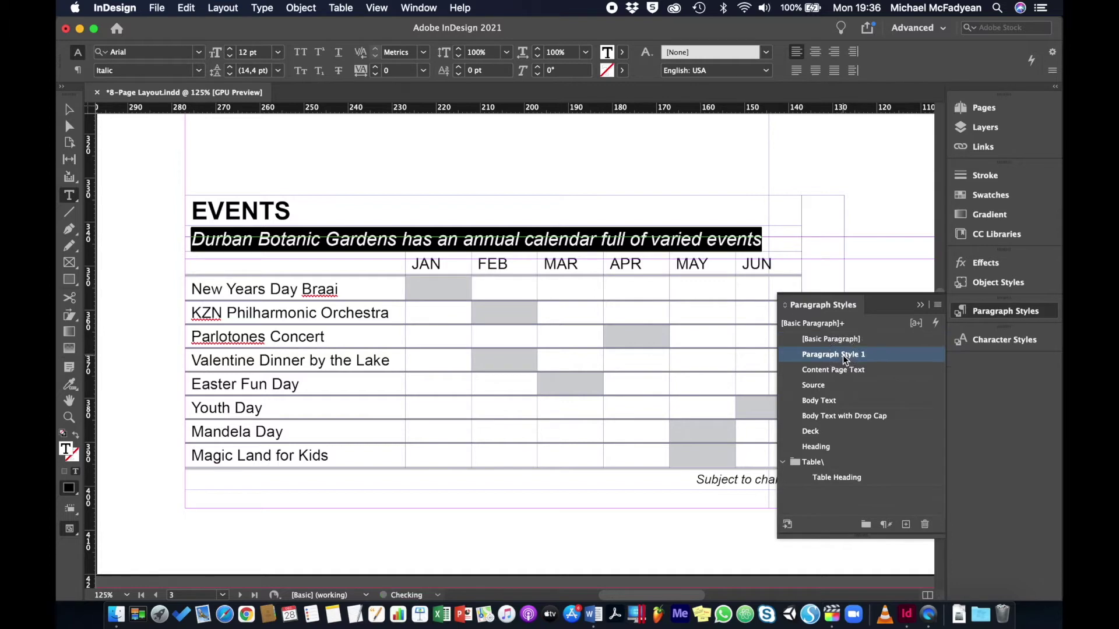
pyautogui.write('Table R')
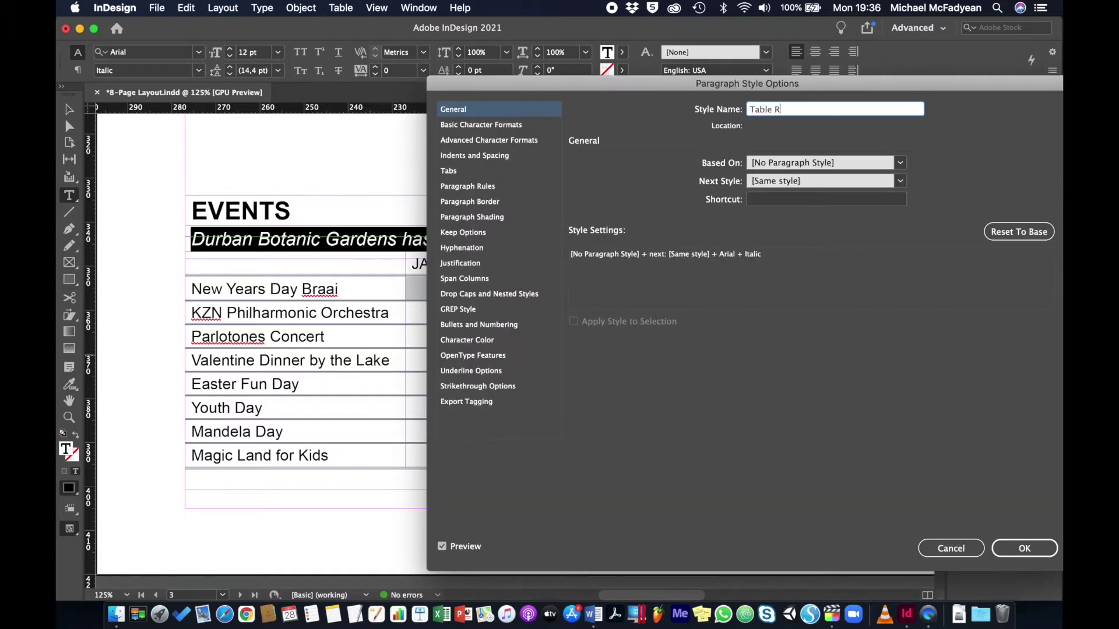
pyautogui.write('ow 2')
pyautogui.press('Return')
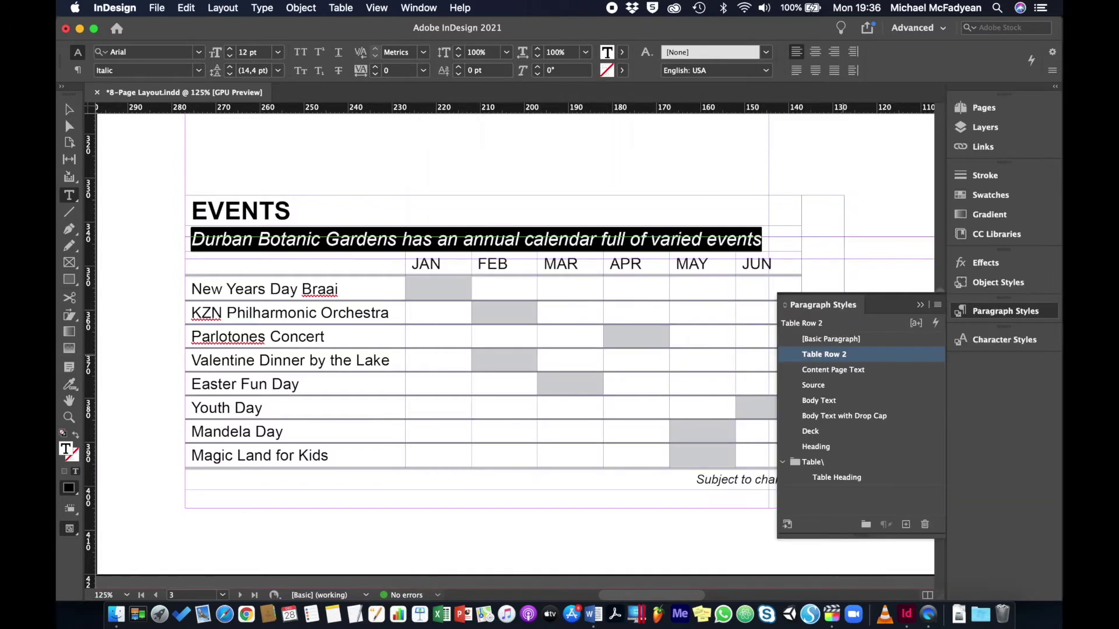
pyautogui.moveTo(868, 355); pyautogui.dragTo(852, 486)
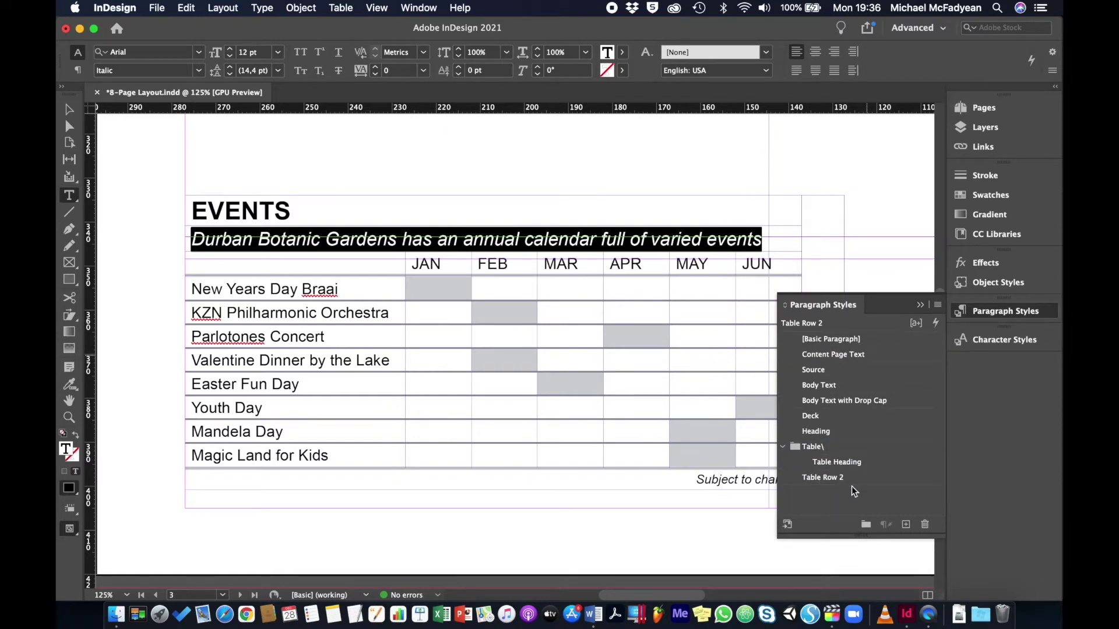
pyautogui.click(838, 481)
# Remove the stray backslash from the style group's name so that it reads Table
pyautogui.doubleClick(812, 447)
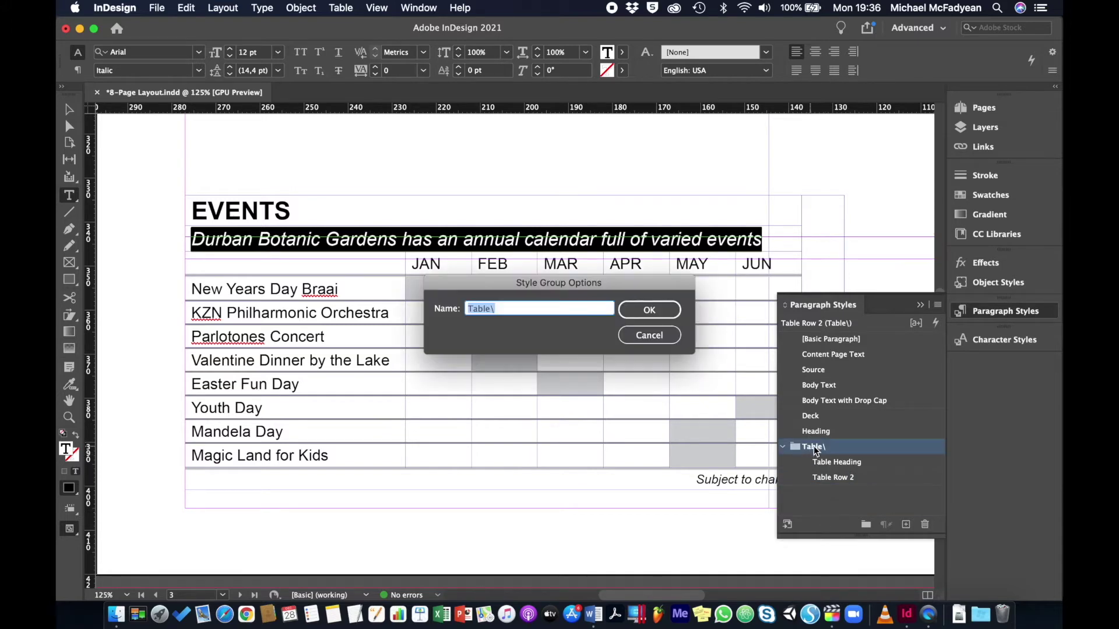
pyautogui.click(522, 309)
pyautogui.press('BackSpace')
pyautogui.press('Return')
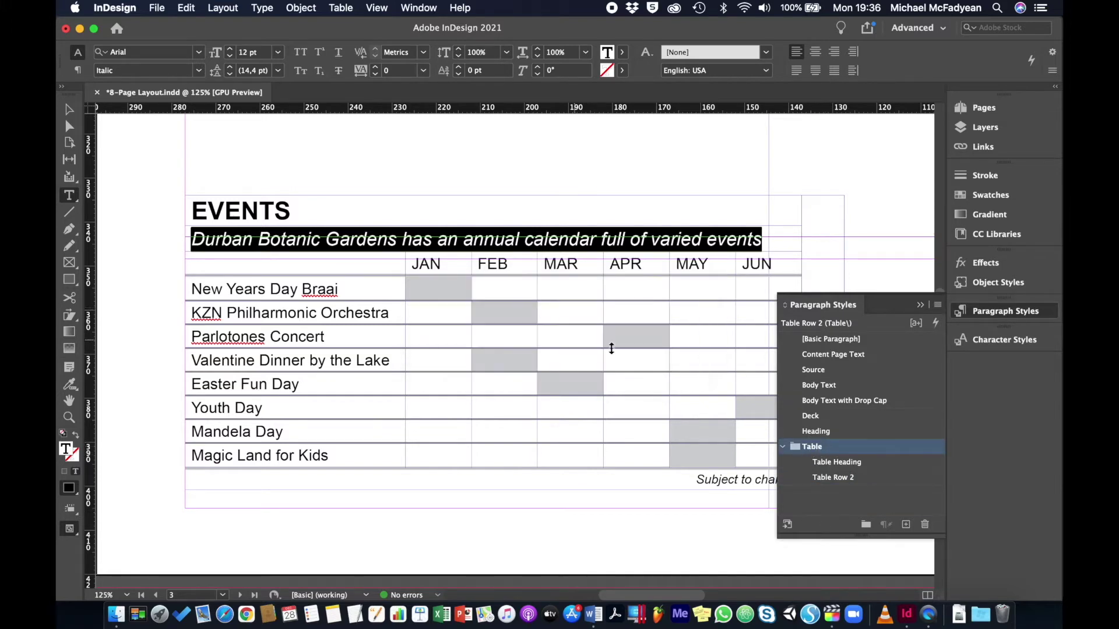
# Create a paragraph style named Table Row 3 from the formatting of the JAN column heading
pyautogui.click(428, 264)
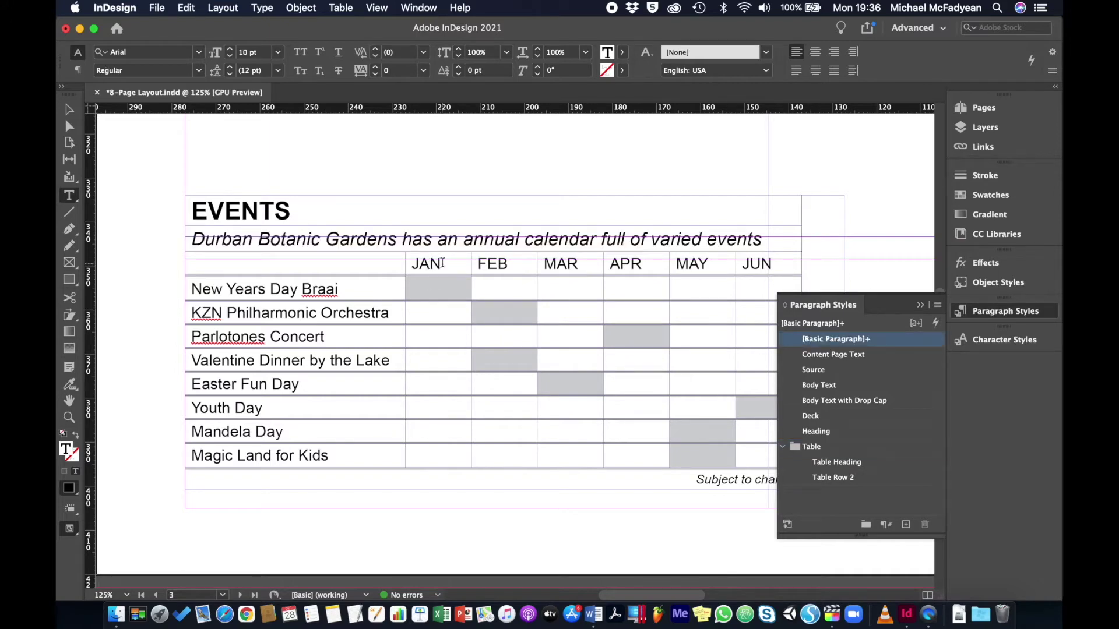
pyautogui.moveTo(442, 264); pyautogui.dragTo(415, 262)
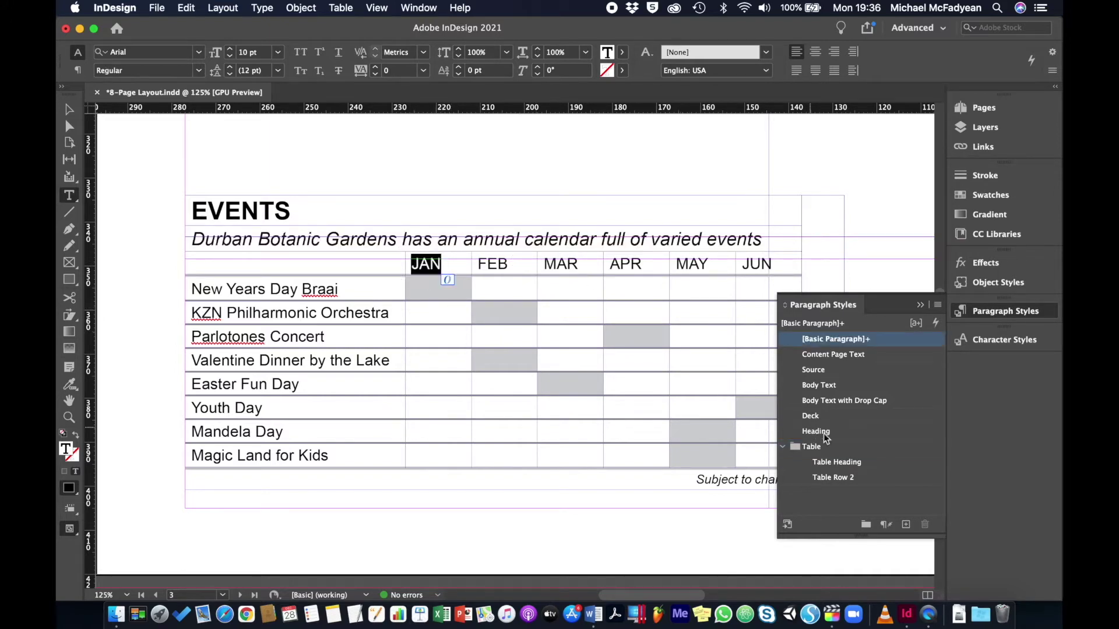
pyautogui.click(905, 525)
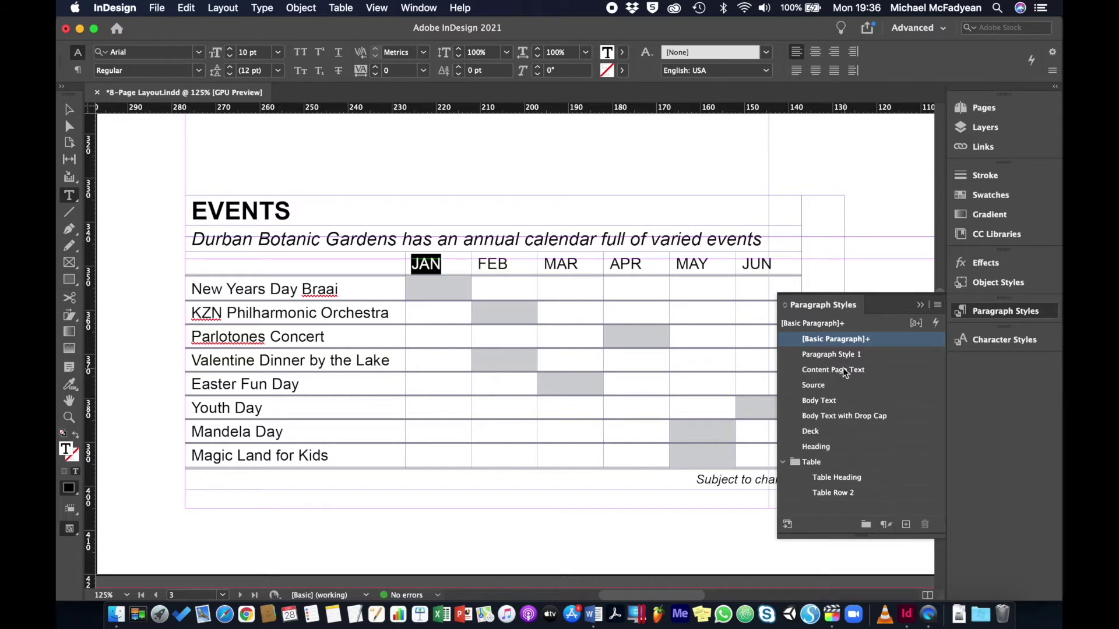
pyautogui.doubleClick(833, 353)
pyautogui.write('T')
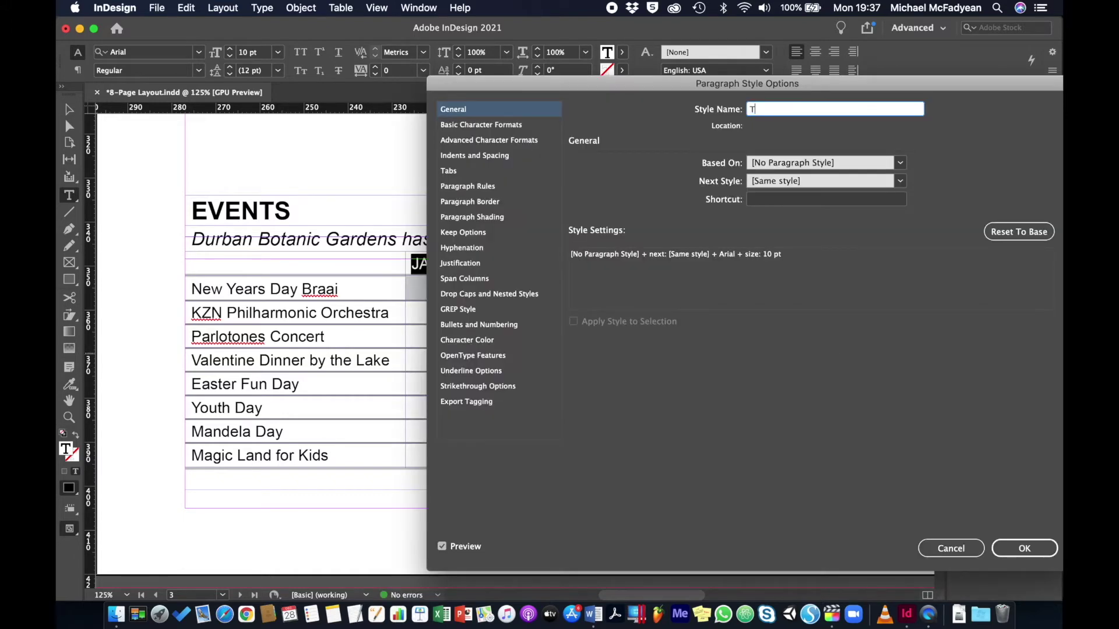
pyautogui.write('able Row 3')
pyautogui.click(1026, 546)
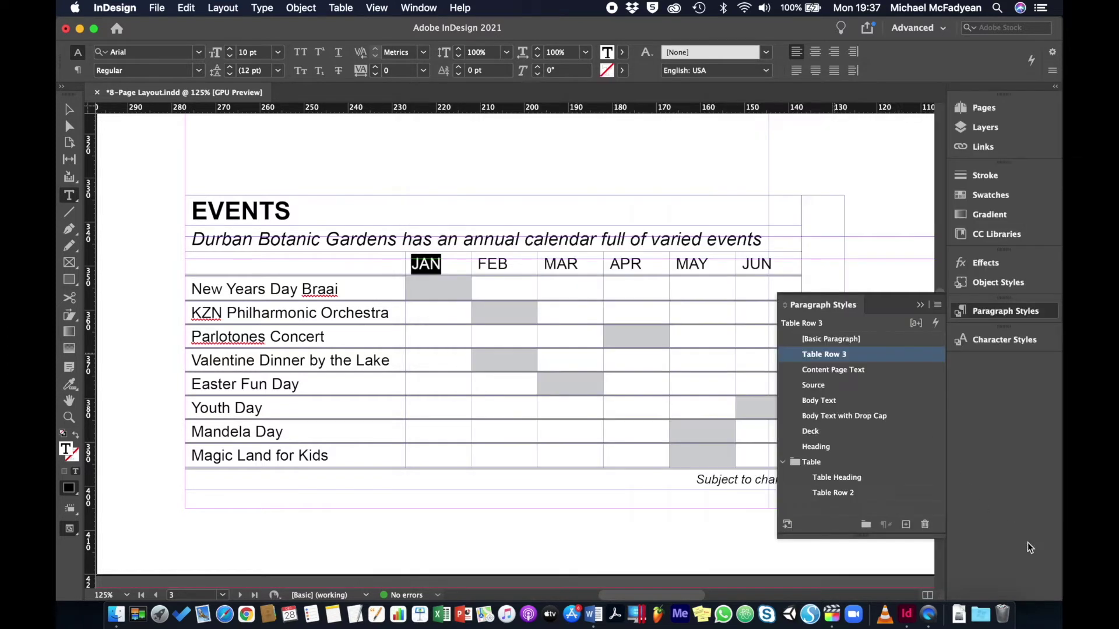
# Move the Table Row 3 style into the Table group and add a Table Body paragraph style there, based on the New Years Day Braai text
pyautogui.moveTo(844, 357); pyautogui.dragTo(847, 504)
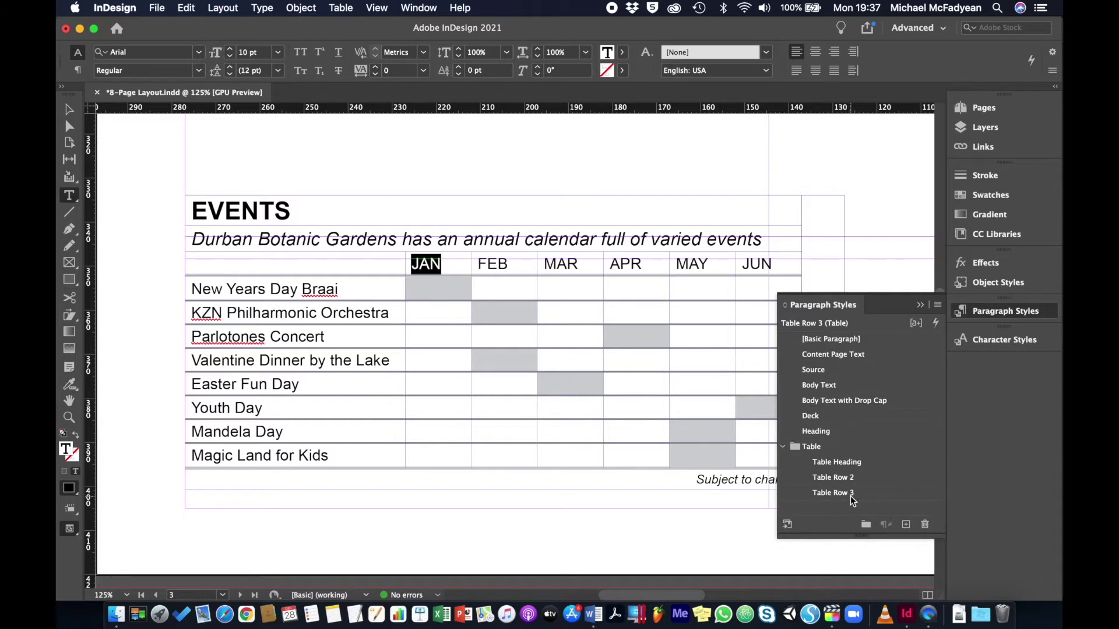
pyautogui.moveTo(236, 290); pyautogui.dragTo(313, 289)
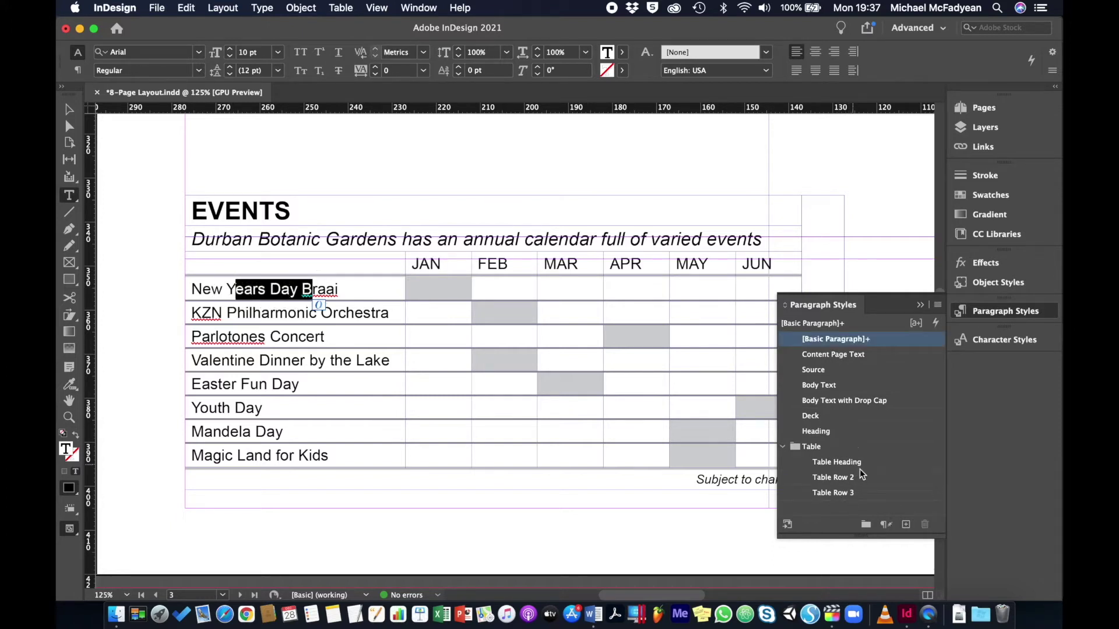
pyautogui.click(903, 525)
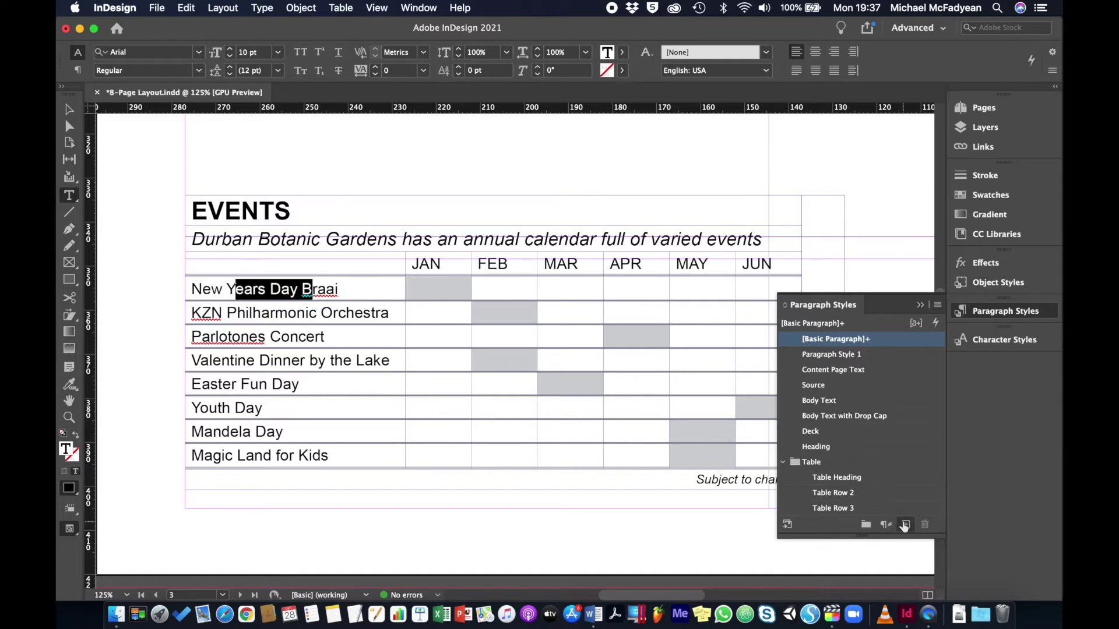
pyautogui.doubleClick(839, 352)
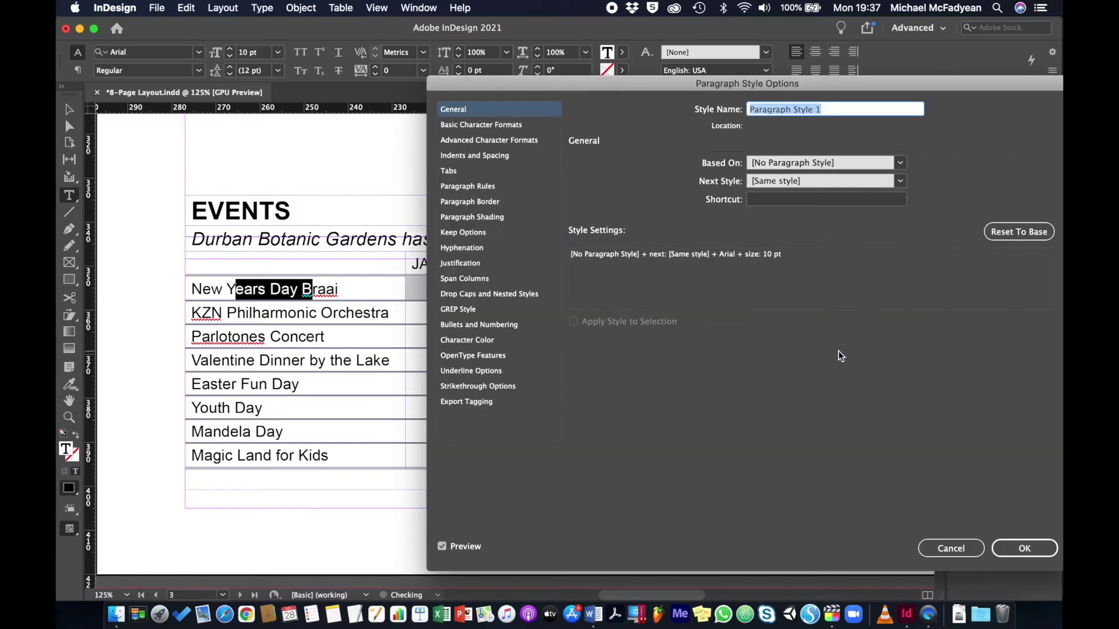
pyautogui.write('B')
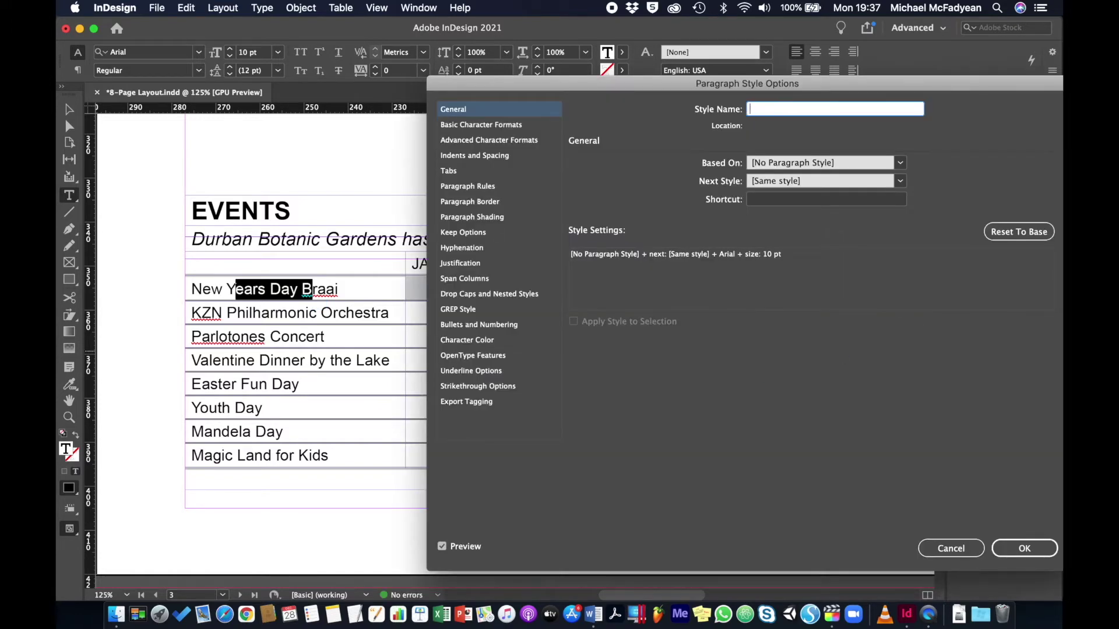
pyautogui.write('Table Body')
pyautogui.click(1021, 544)
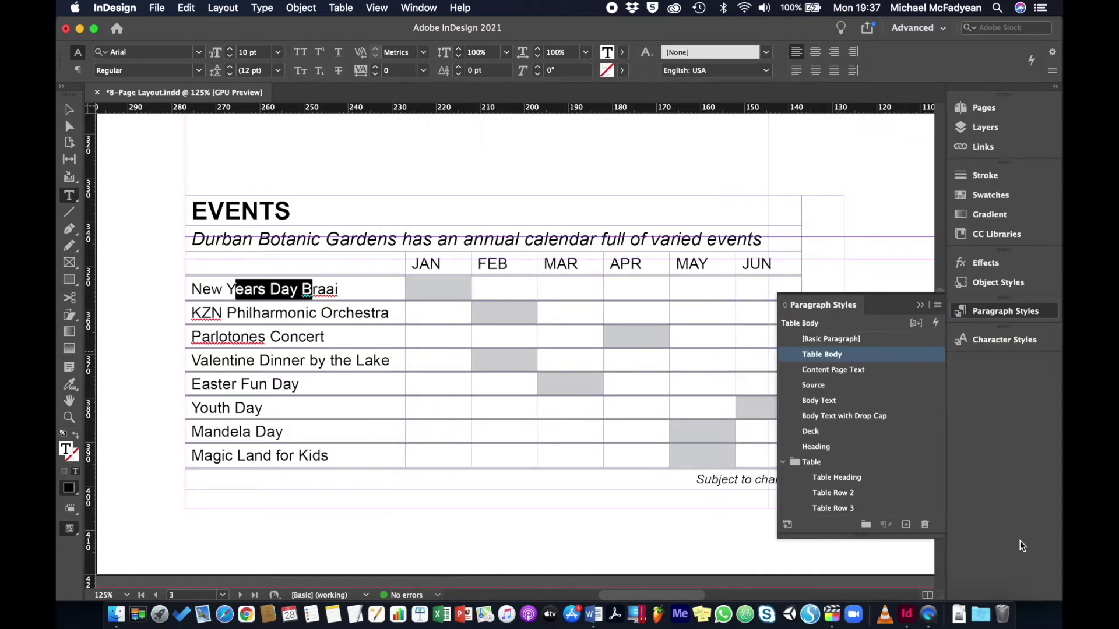
pyautogui.moveTo(850, 448); pyautogui.dragTo(850, 513)
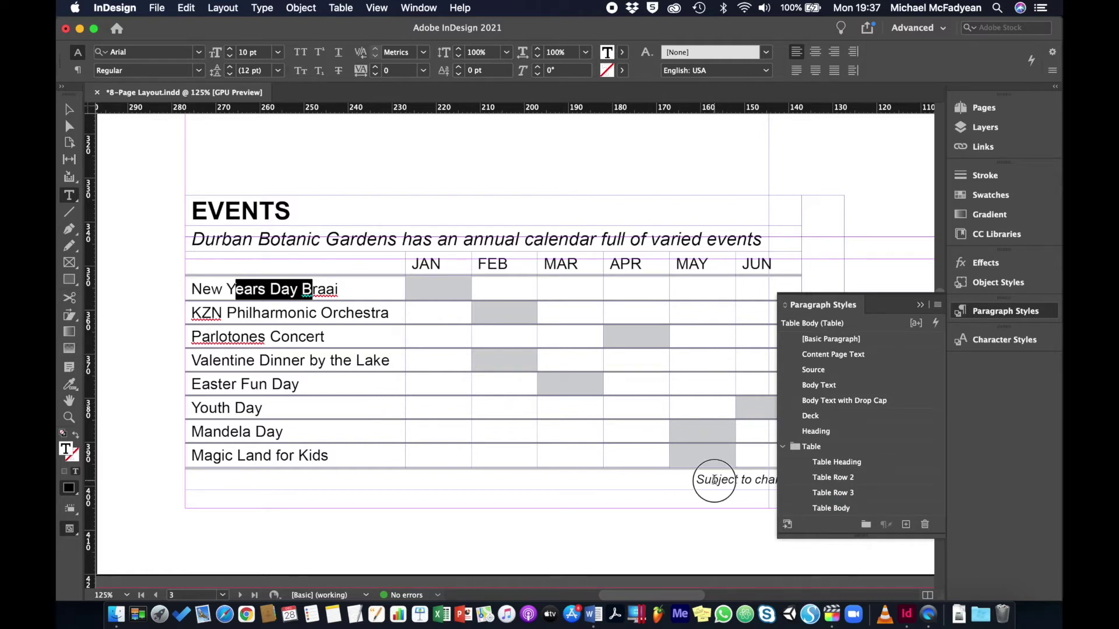
# Create a paragraph style named Table Footer from the italic note below the events table and move it into the Table style group
pyautogui.moveTo(711, 479); pyautogui.dragTo(761, 480)
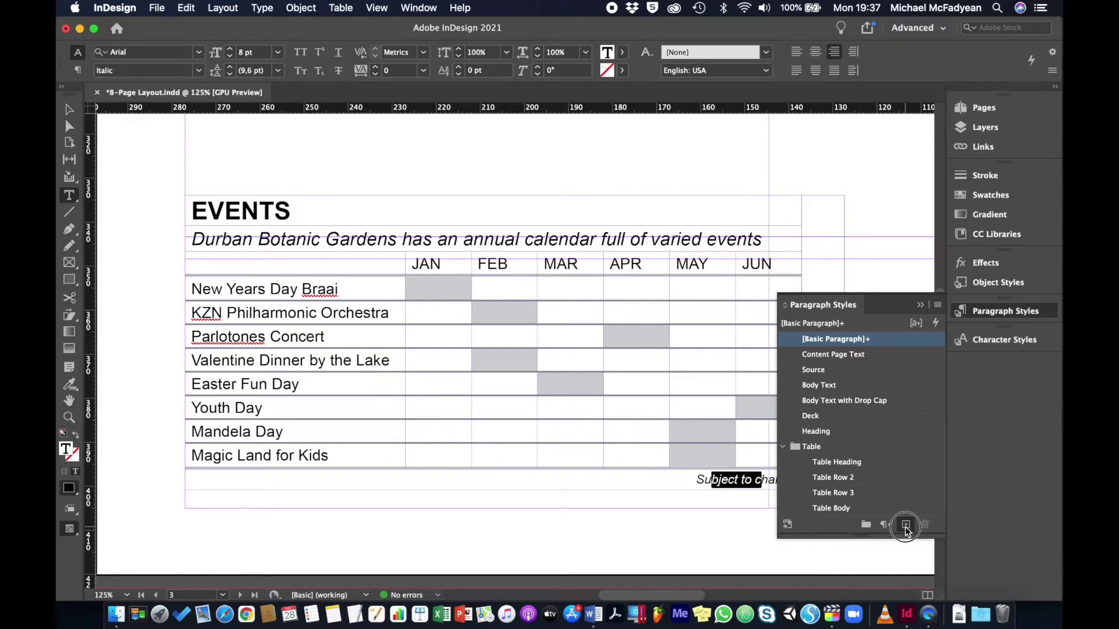
pyautogui.click(906, 525)
pyautogui.doubleClick(849, 354)
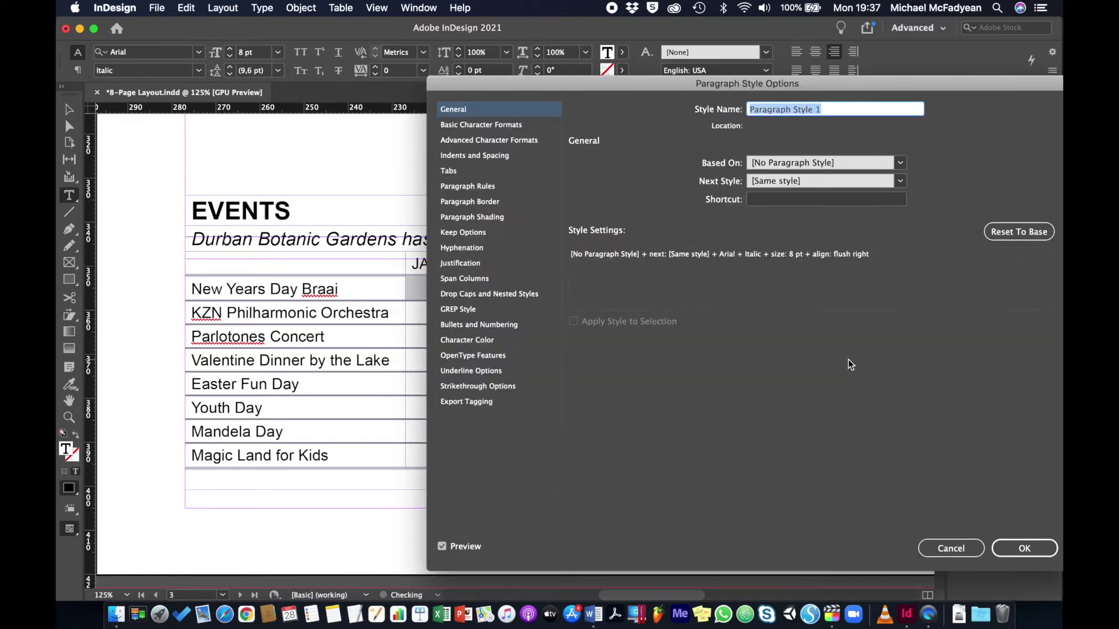
pyautogui.write('Table Footer')
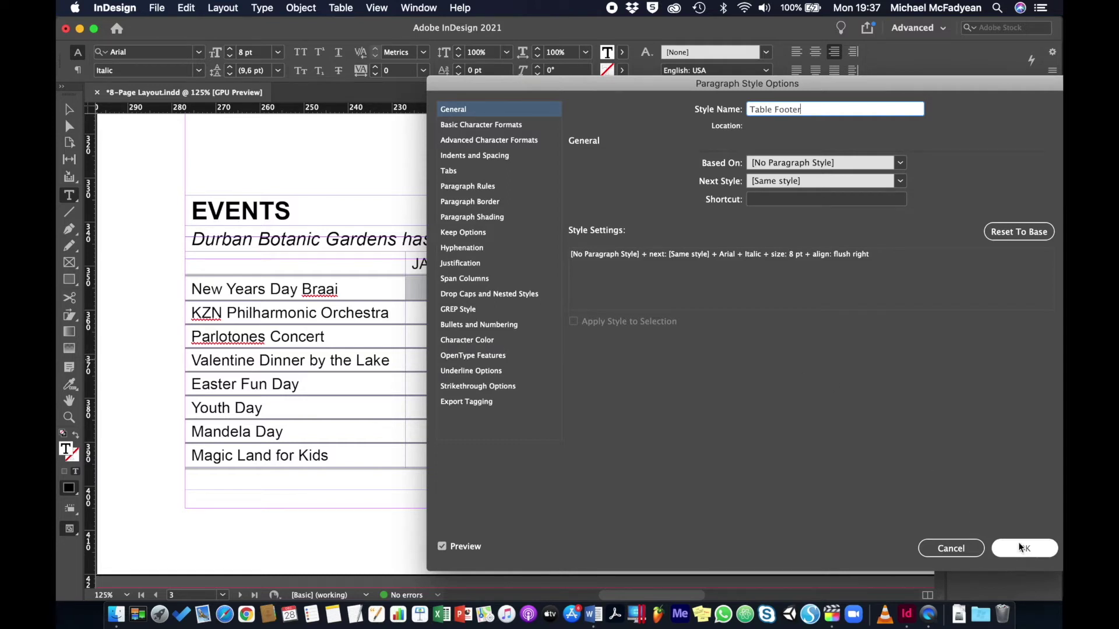
pyautogui.click(1020, 548)
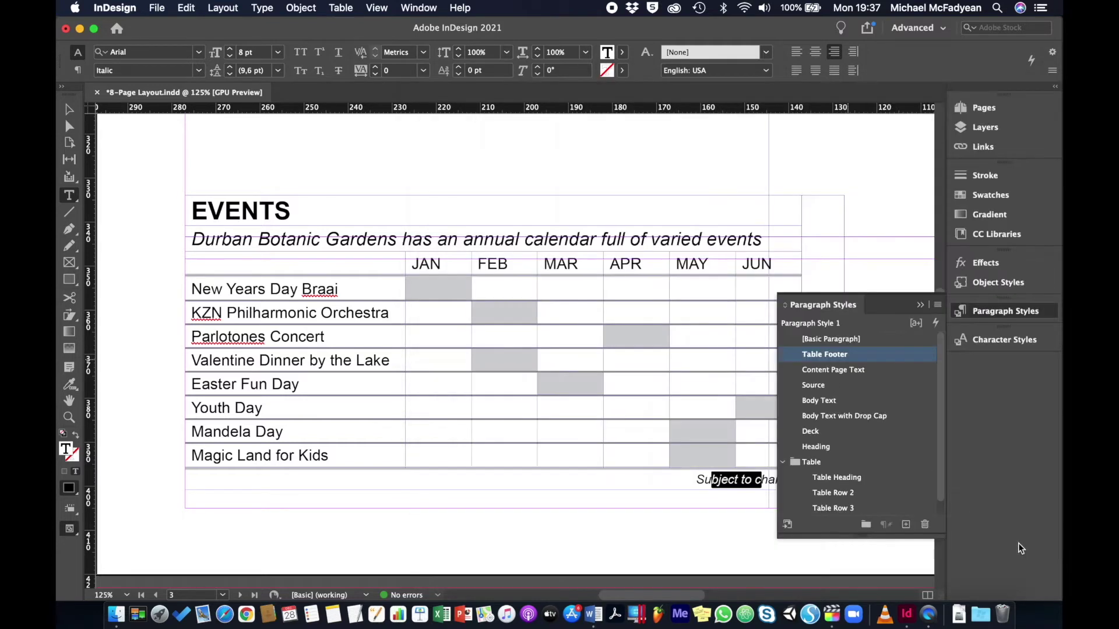
pyautogui.moveTo(861, 295); pyautogui.dragTo(834, 230)
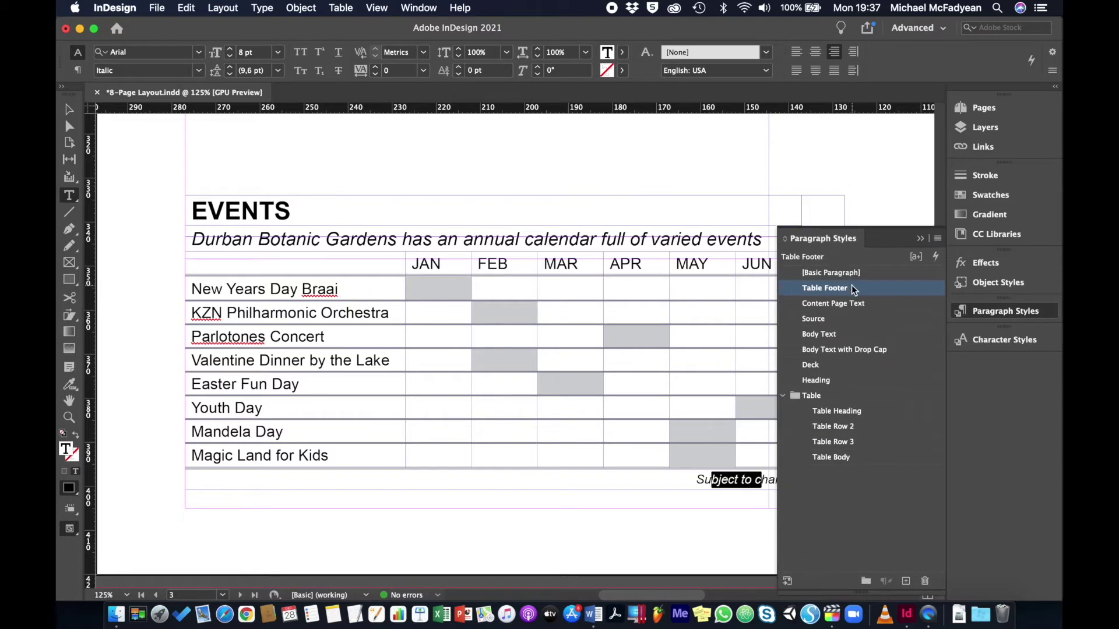
pyautogui.moveTo(852, 289); pyautogui.dragTo(849, 457)
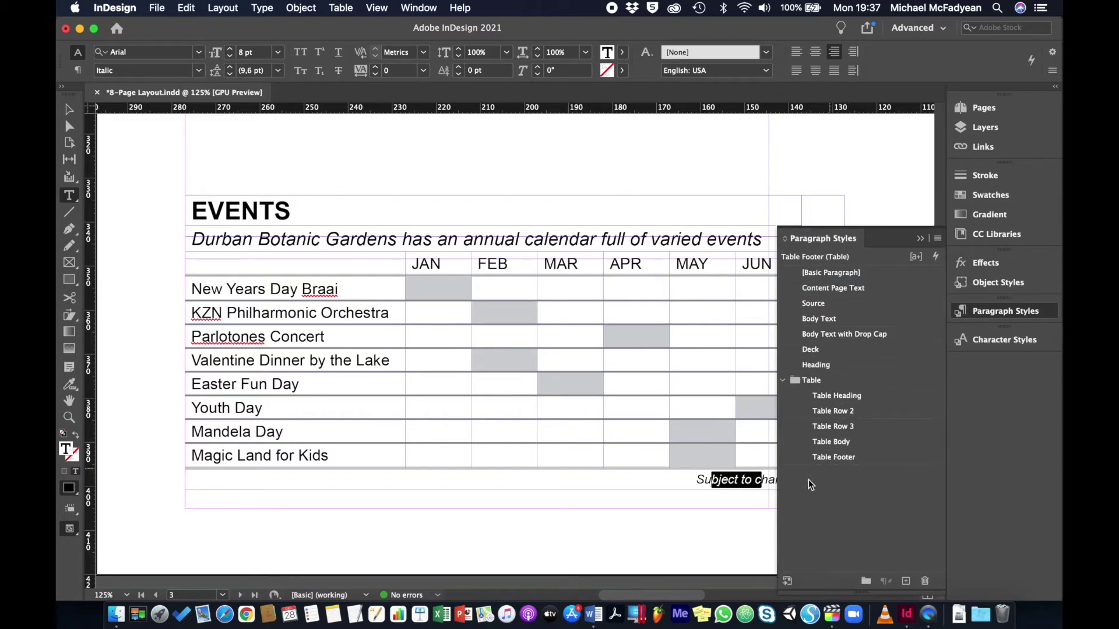
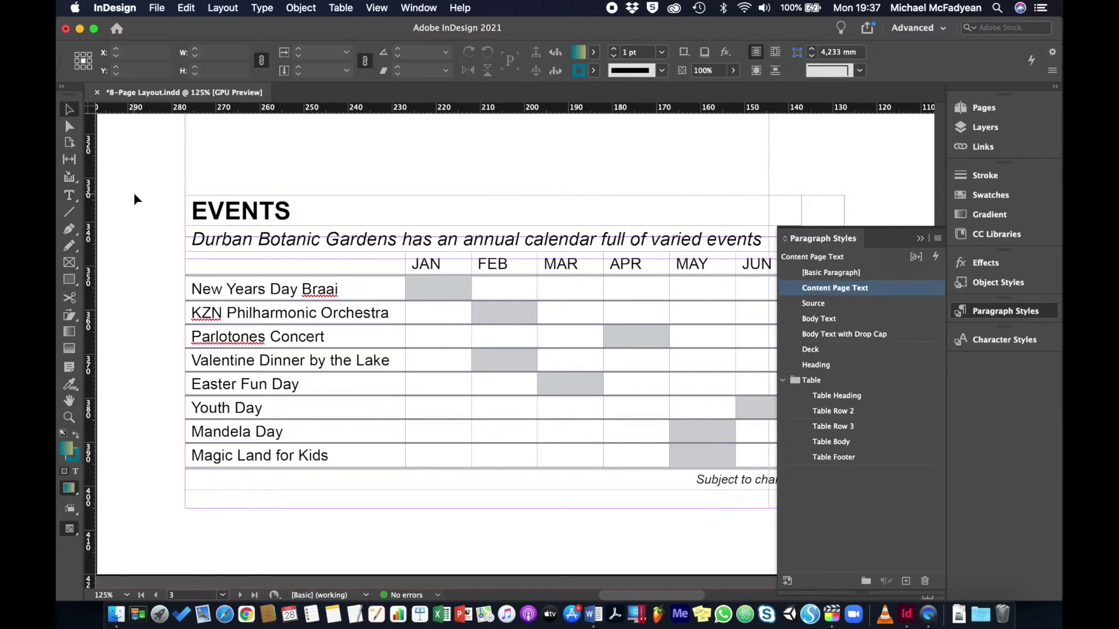
# Bring up the table styles, move them above the events table's upper part and show the cell styles
pyautogui.click(413, 8)
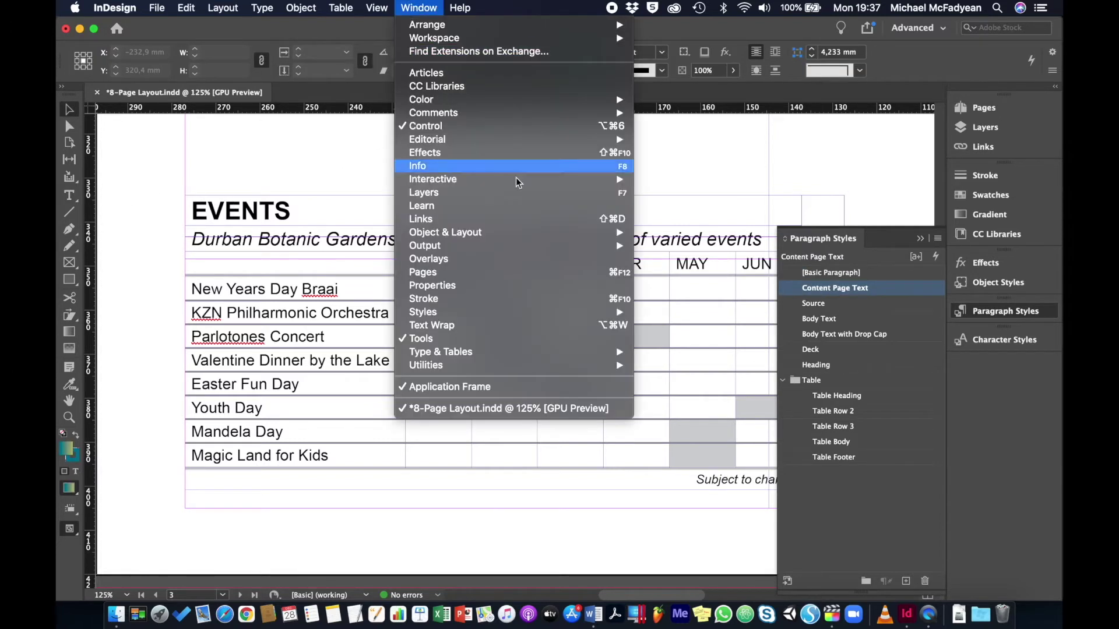
pyautogui.moveTo(580, 313)
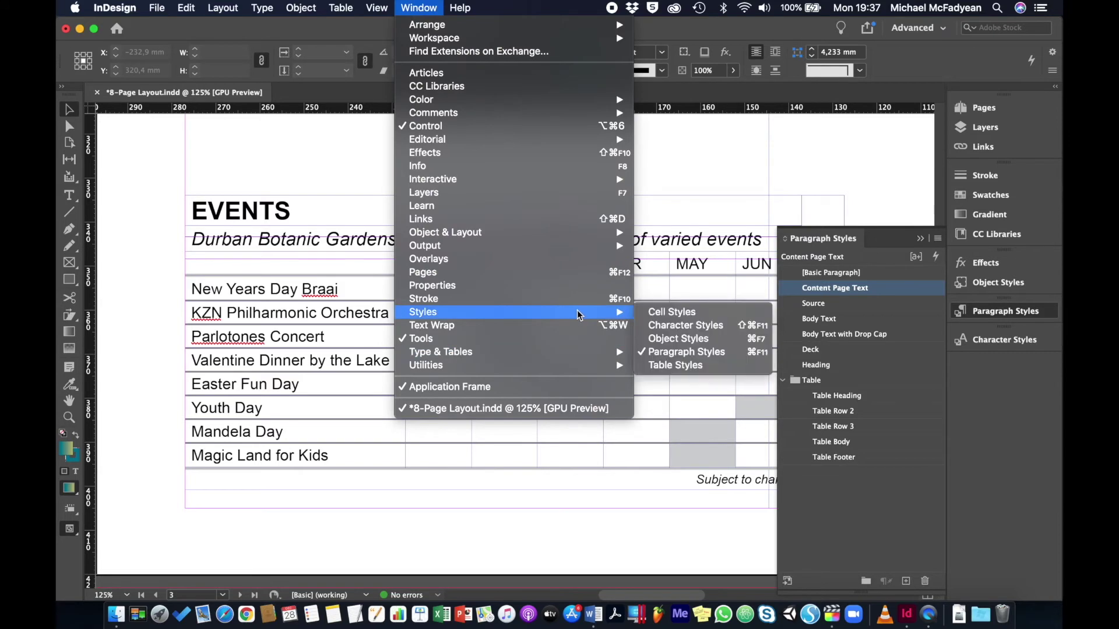
pyautogui.click(718, 369)
pyautogui.moveTo(612, 271); pyautogui.dragTo(736, 147)
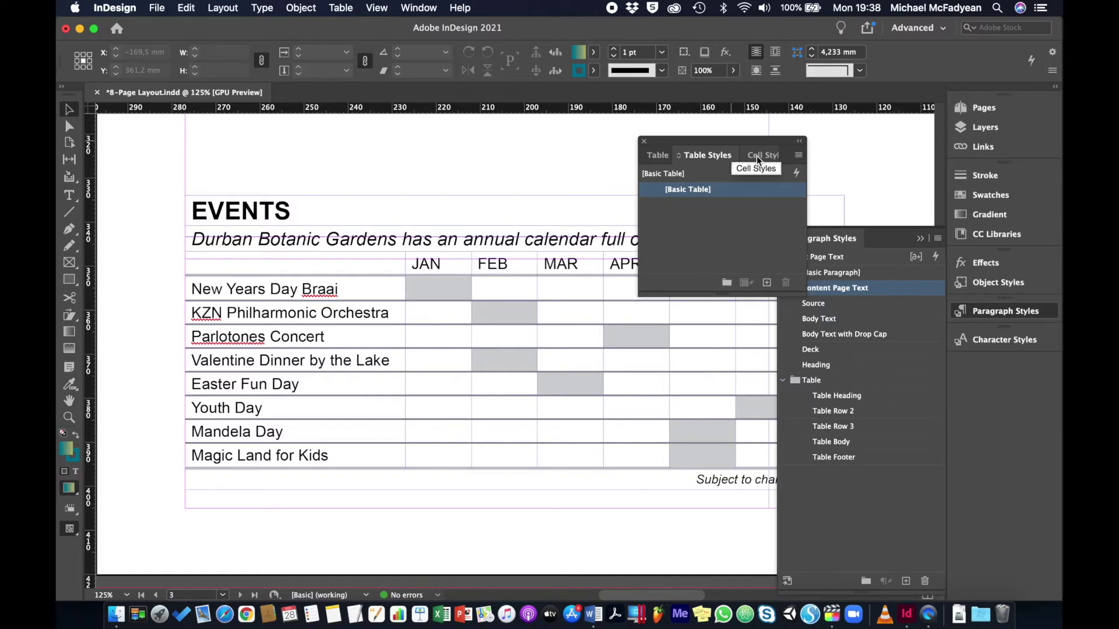
pyautogui.click(757, 155)
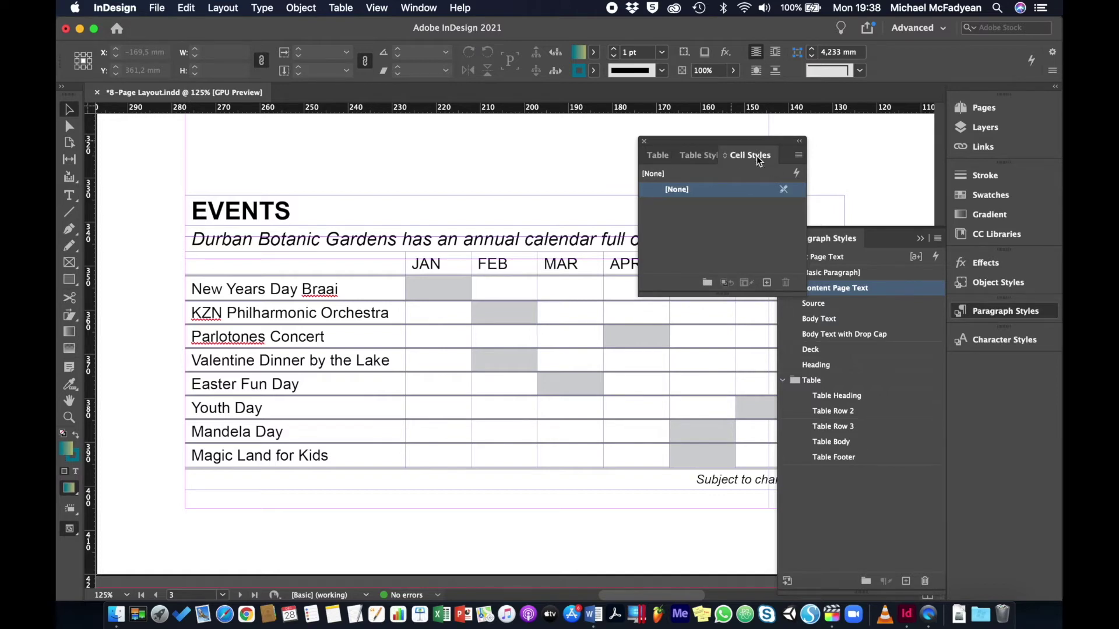
# Create a cell style named Header Cell Style from the EVENTS title cell, using the Table Heading paragraph style
pyautogui.click(282, 205)
pyautogui.doubleClick(300, 209)
pyautogui.moveTo(295, 211); pyautogui.dragTo(193, 213)
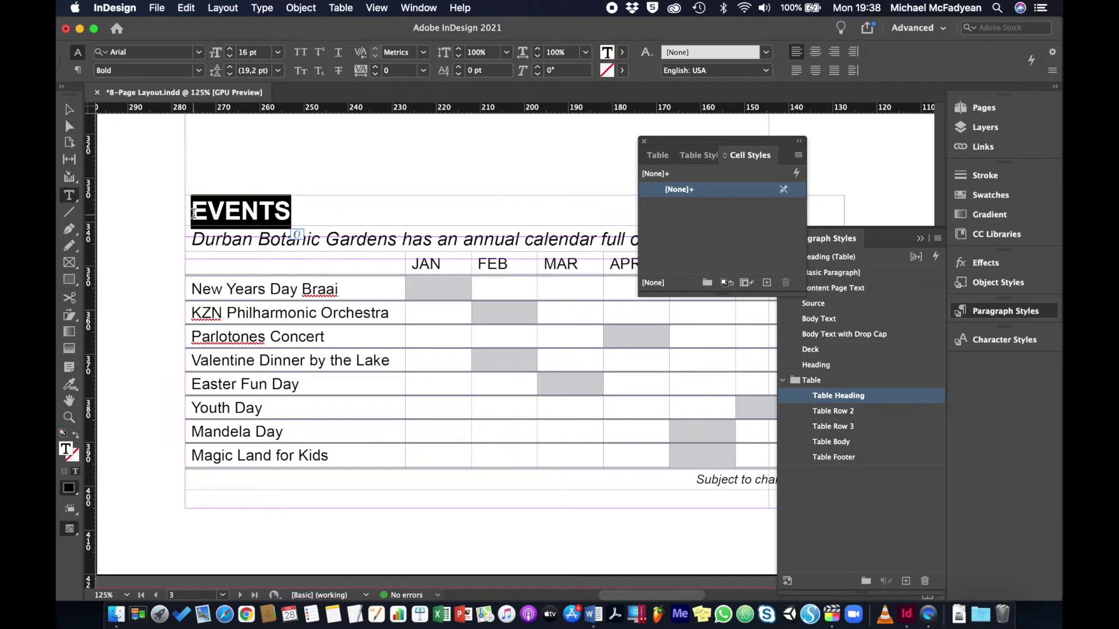
pyautogui.press('Escape')
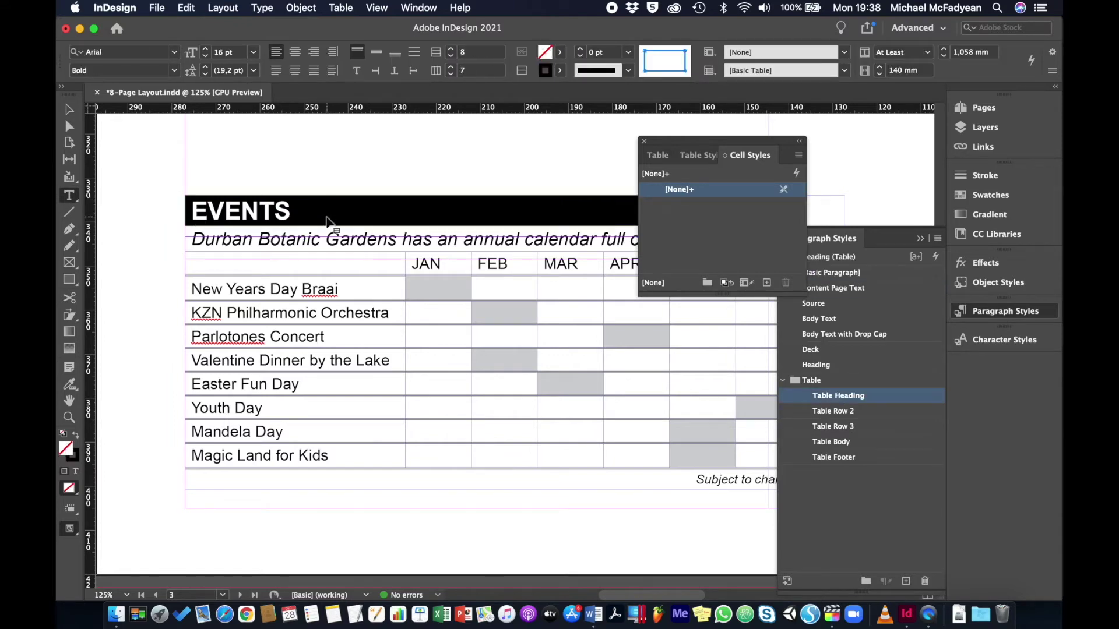
pyautogui.click(767, 283)
pyautogui.doubleClick(692, 205)
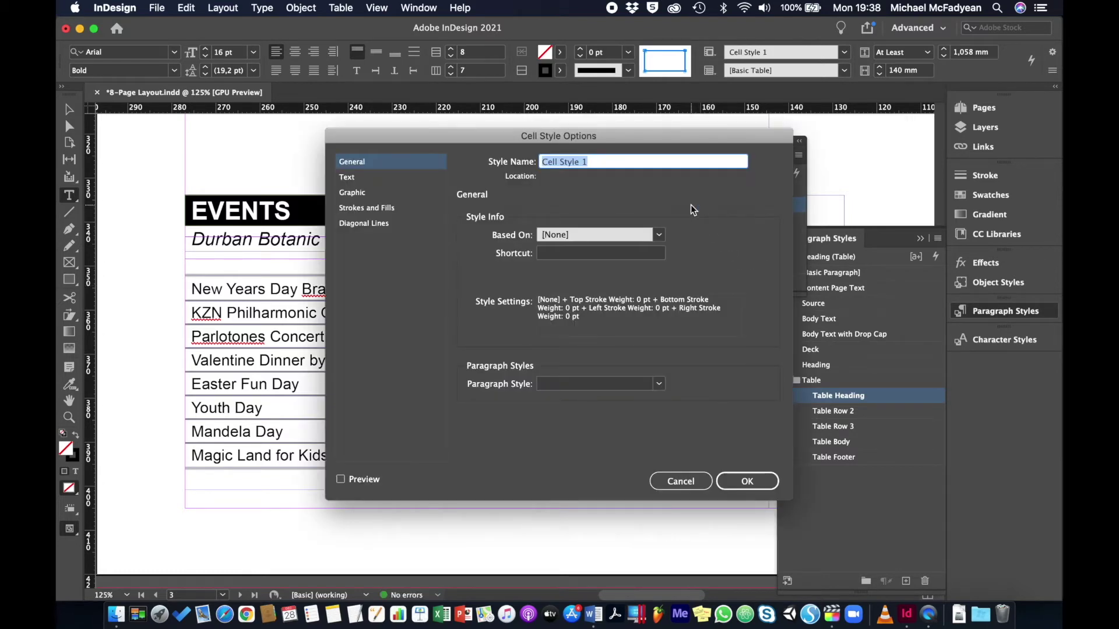
pyautogui.write('Header Cell Style')
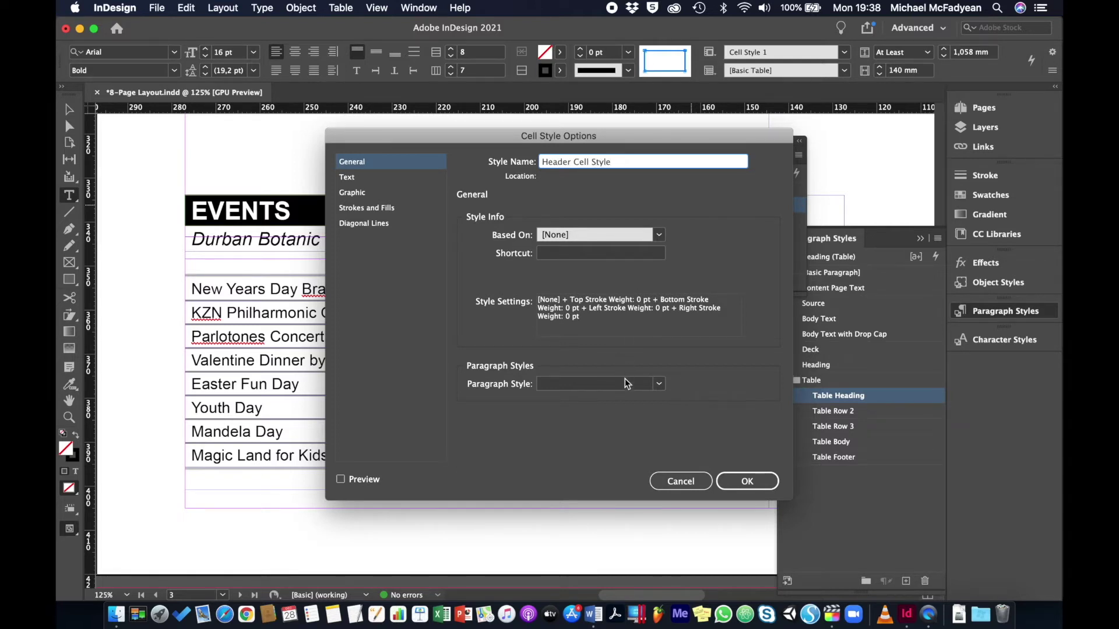
pyautogui.click(658, 386)
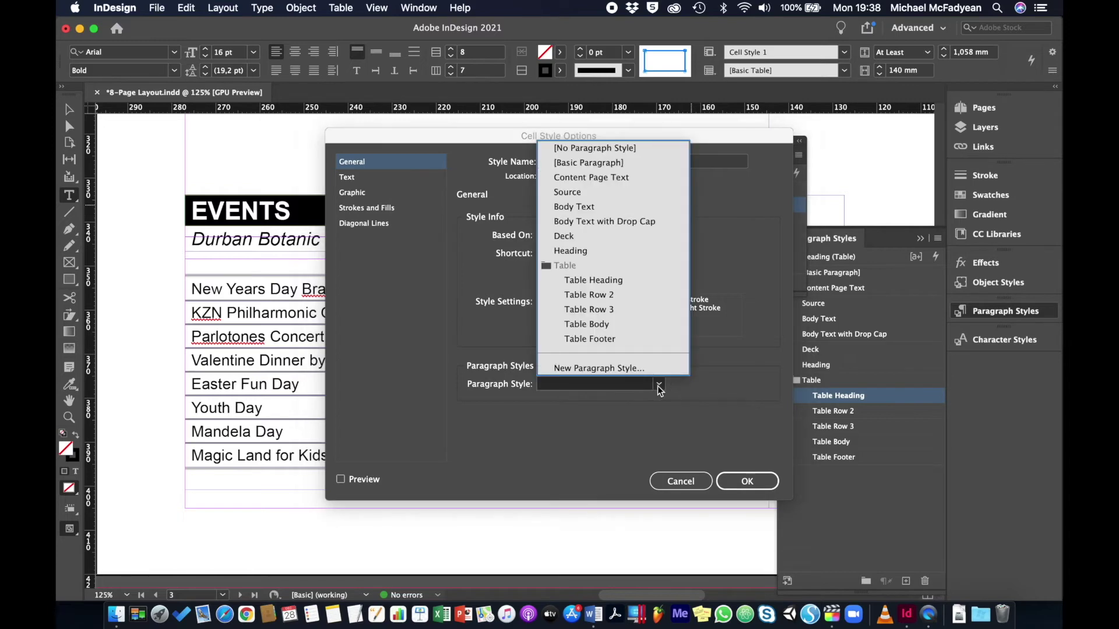
pyautogui.click(628, 281)
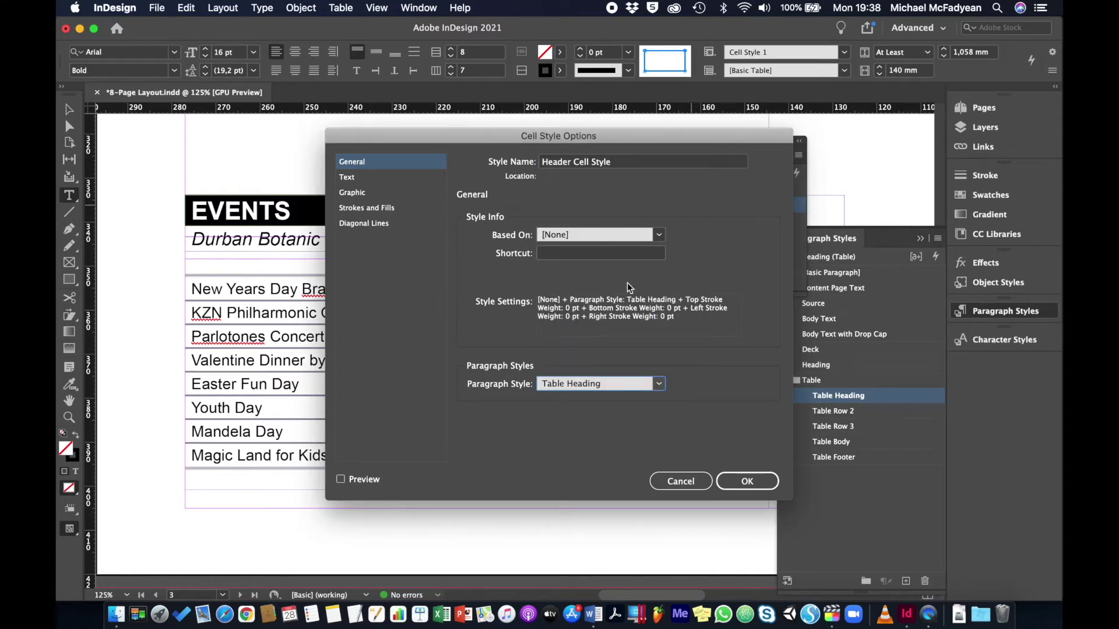
pyautogui.click(755, 481)
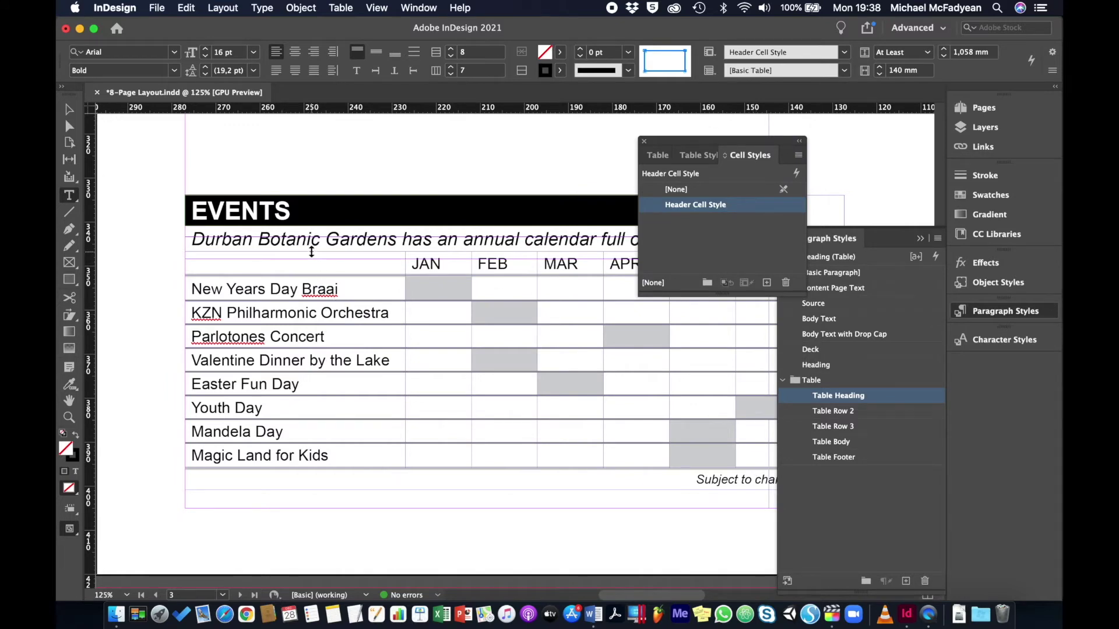
# Create a cell style named Table Row 2 from the italic subtitle cell, using the Table Row 2 paragraph style
pyautogui.click(293, 240)
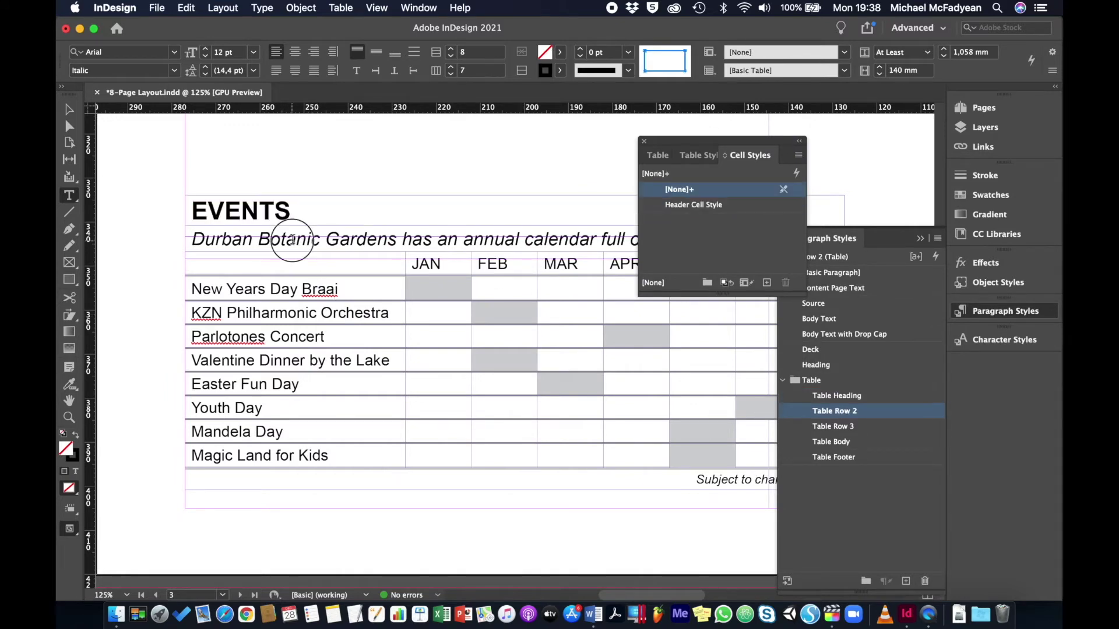
pyautogui.press('Escape')
pyautogui.click(767, 283)
pyautogui.doubleClick(689, 207)
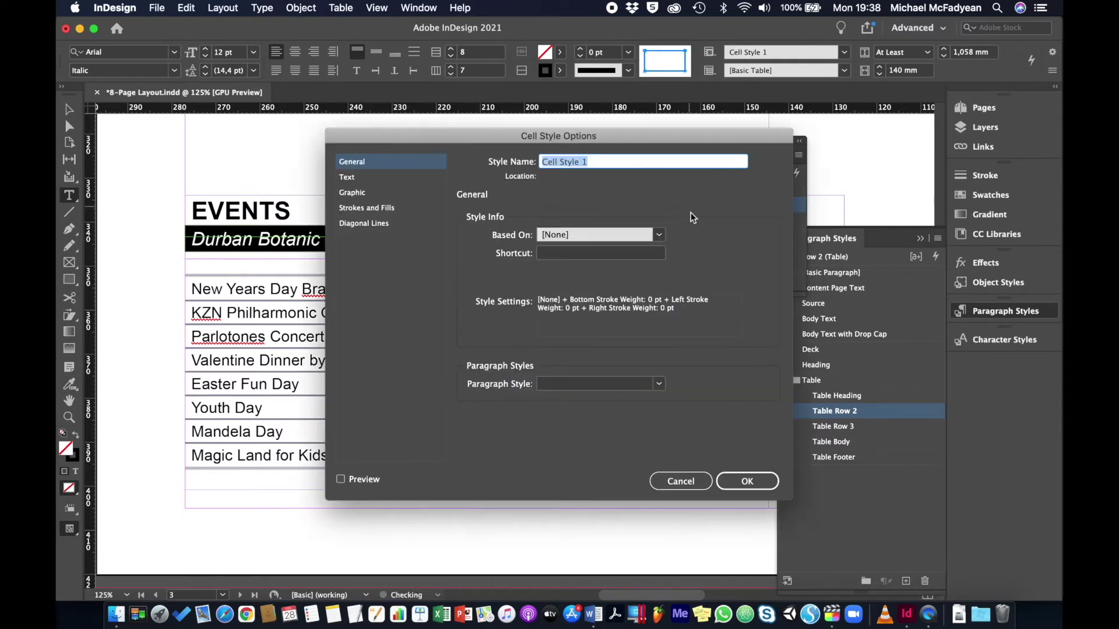
pyautogui.write('Tabl')
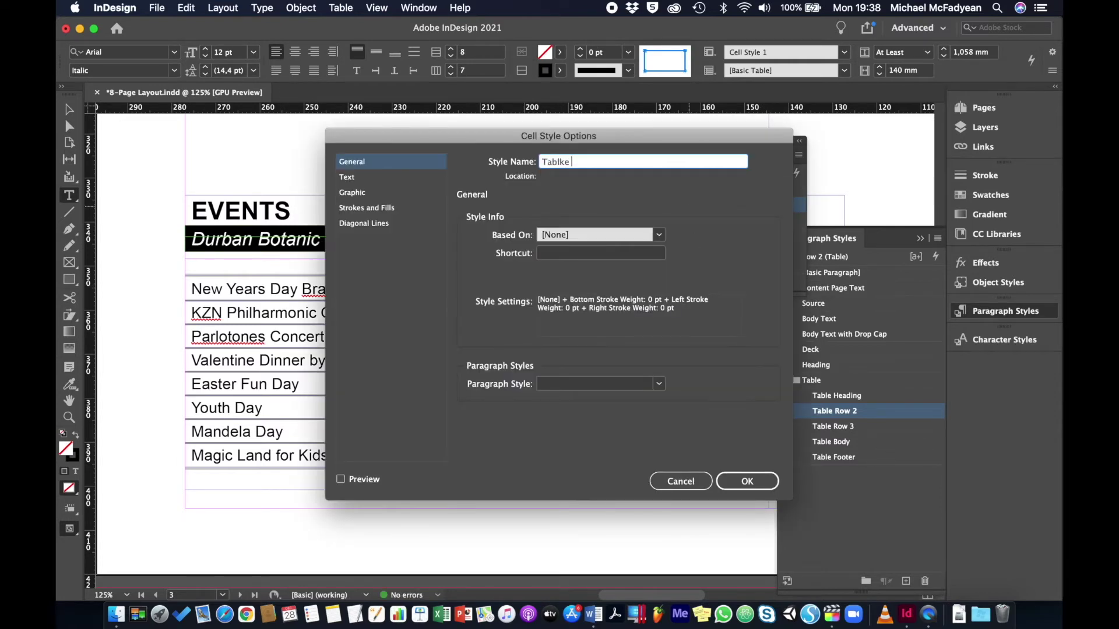
pyautogui.write('e Row 2')
pyautogui.click(659, 383)
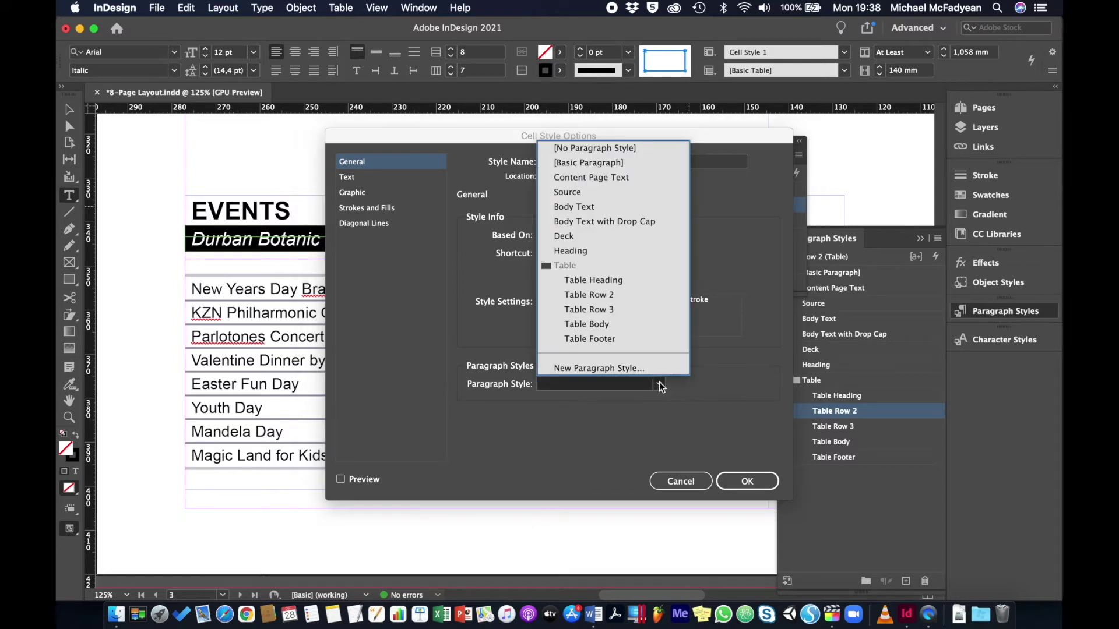
pyautogui.click(631, 295)
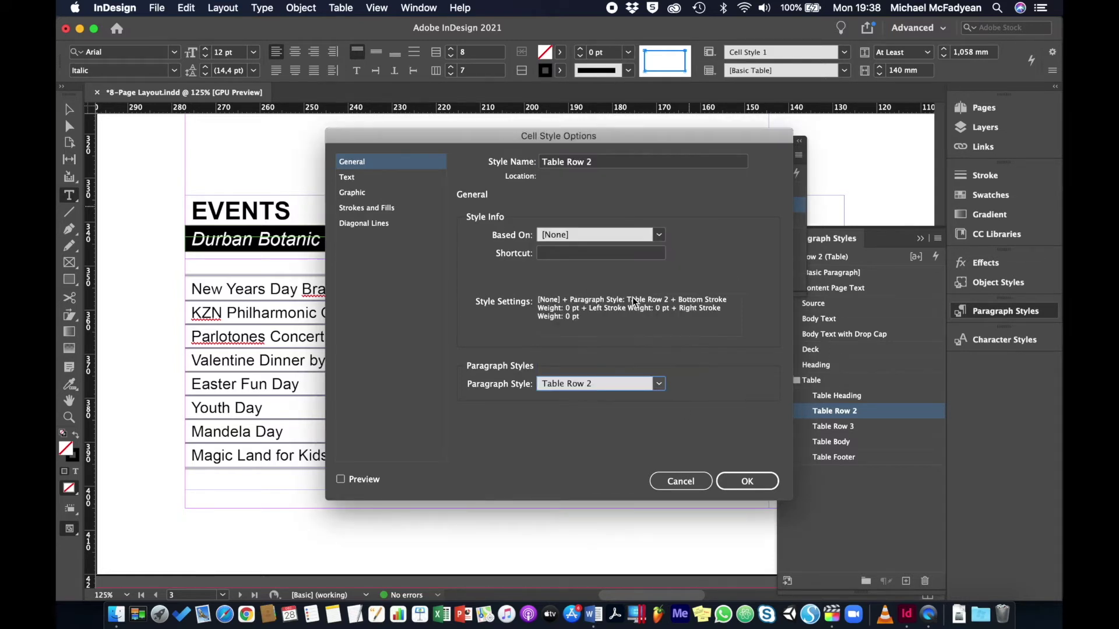
pyautogui.click(757, 482)
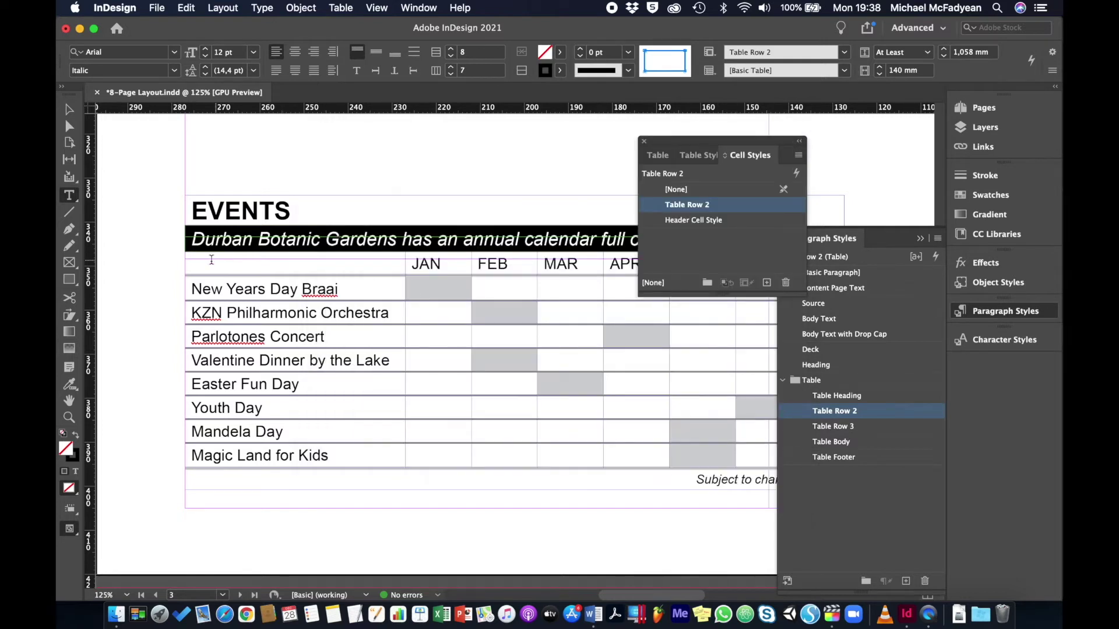
# Create a cell style named Table Body Rows from the JAN cell, using the Table Body paragraph style
pyautogui.click(179, 264)
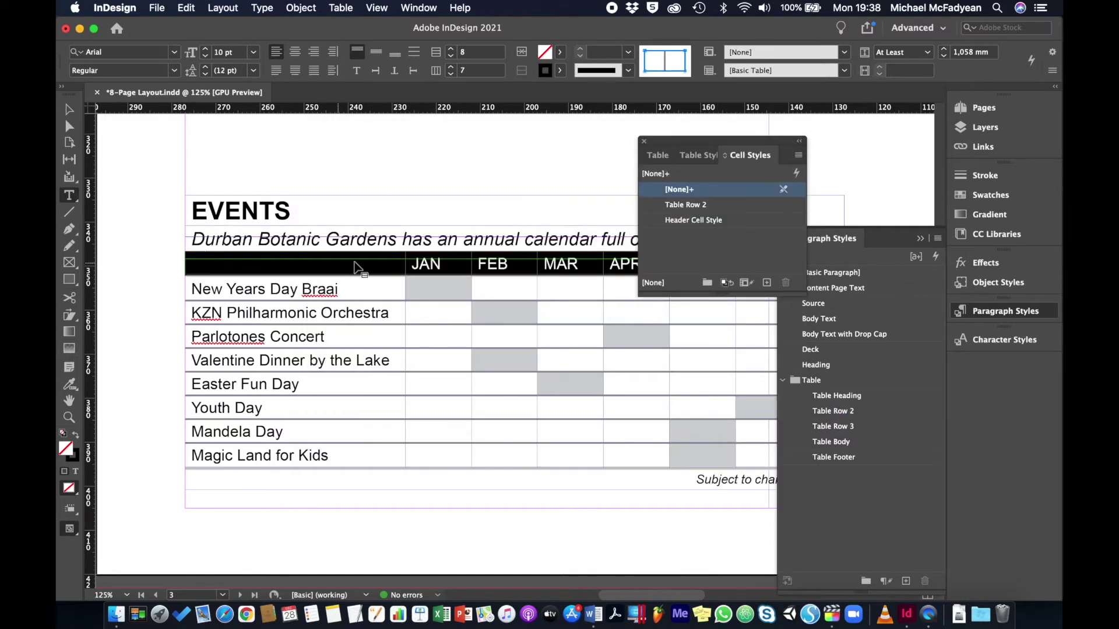
pyautogui.click(451, 262)
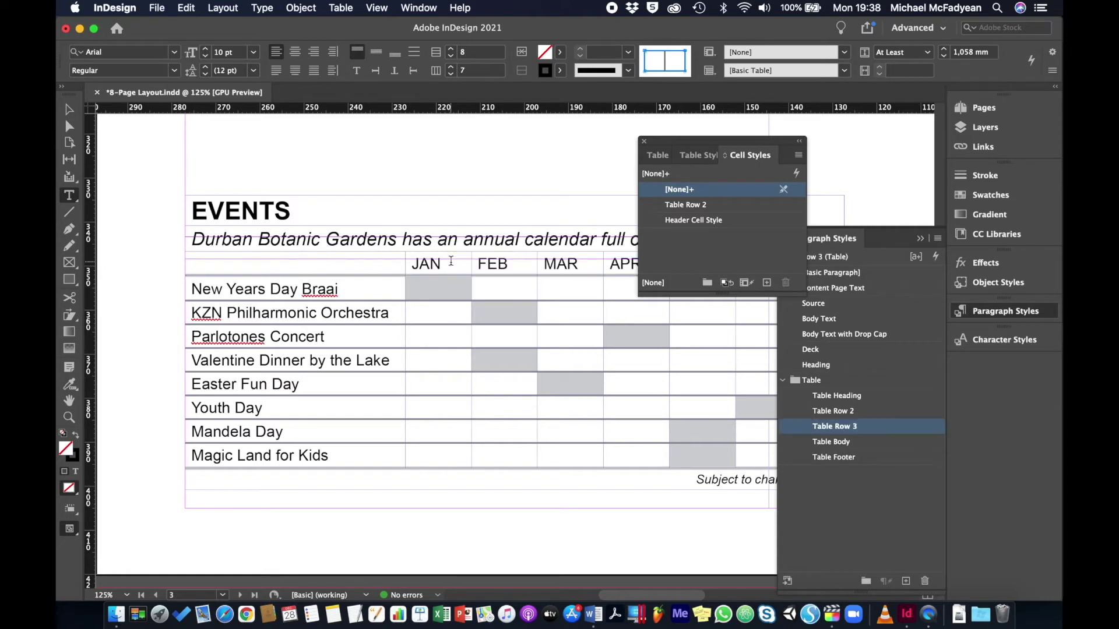
pyautogui.press('Escape')
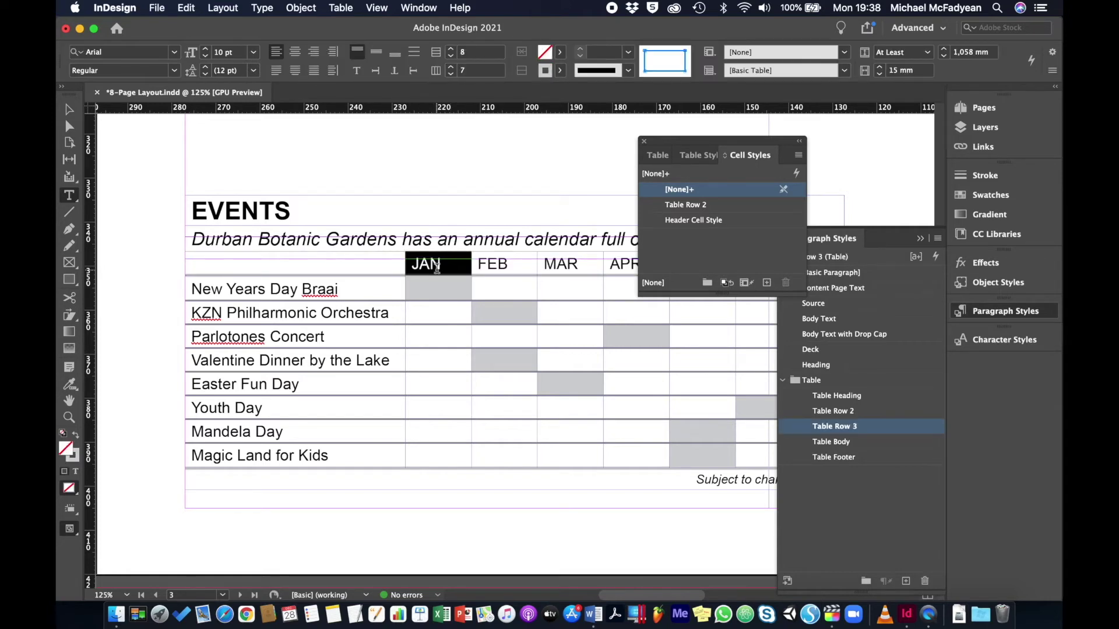
pyautogui.click(767, 283)
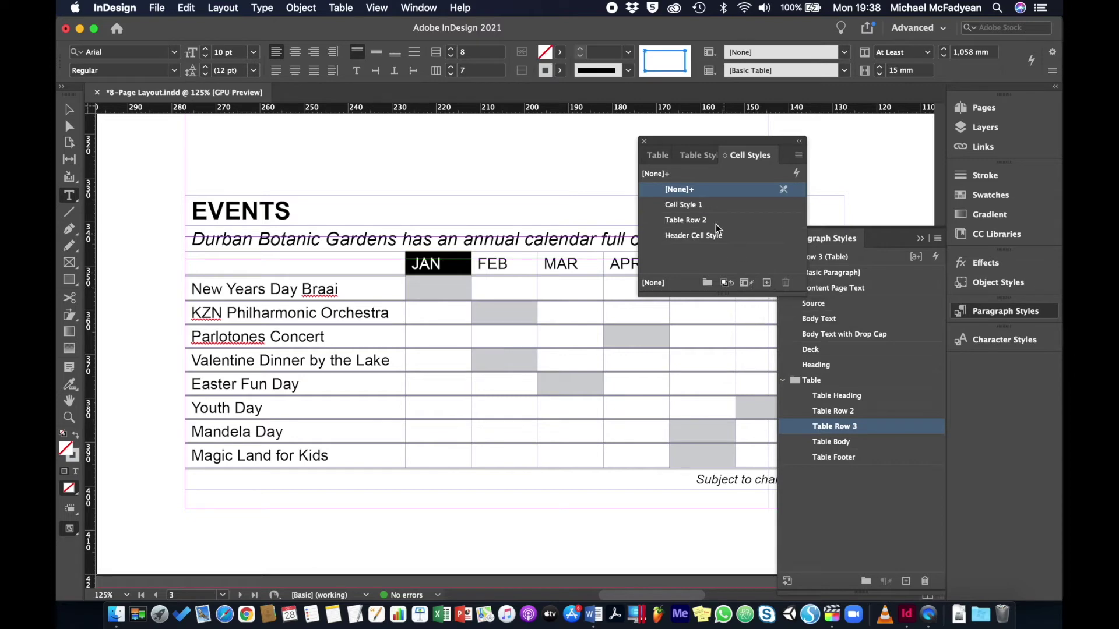
pyautogui.doubleClick(692, 205)
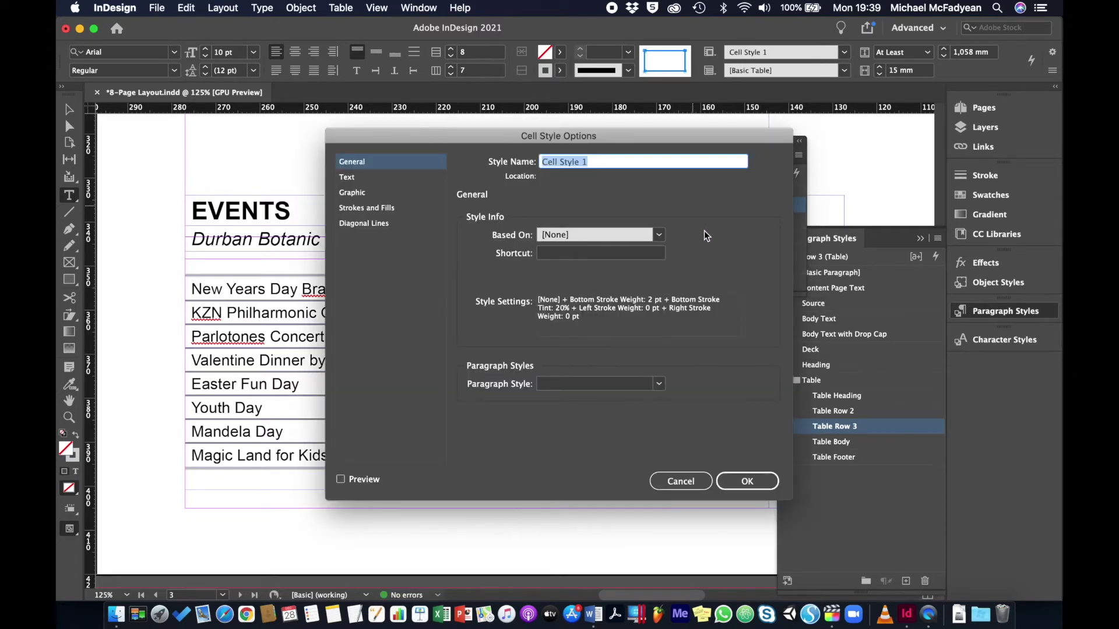
pyautogui.write('Table Body Rowsw')
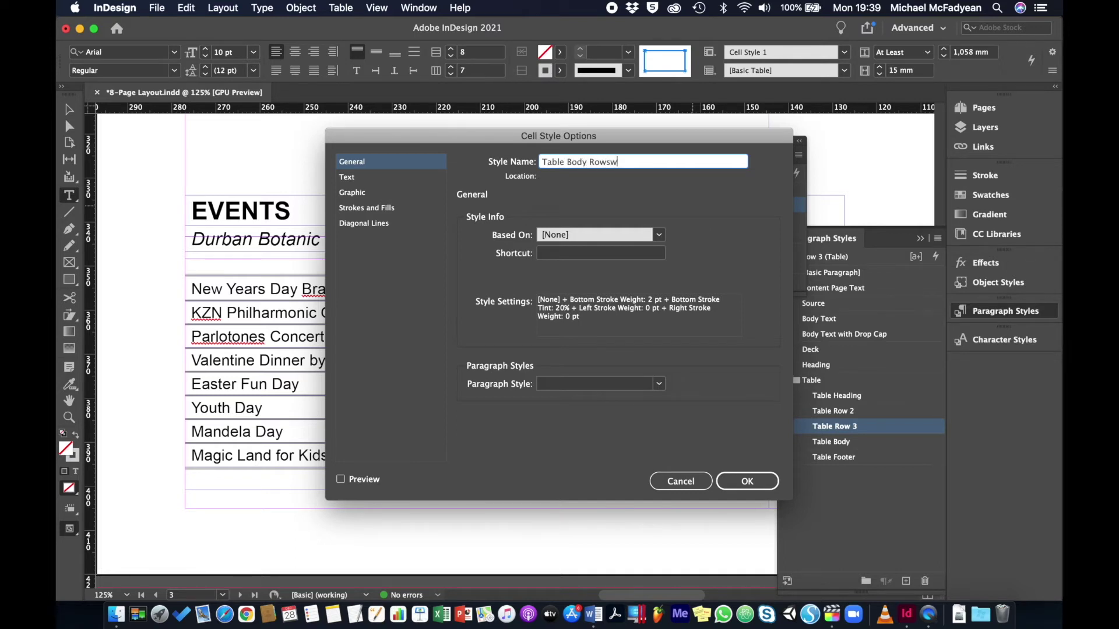
pyautogui.press('BackSpace')
pyautogui.click(659, 383)
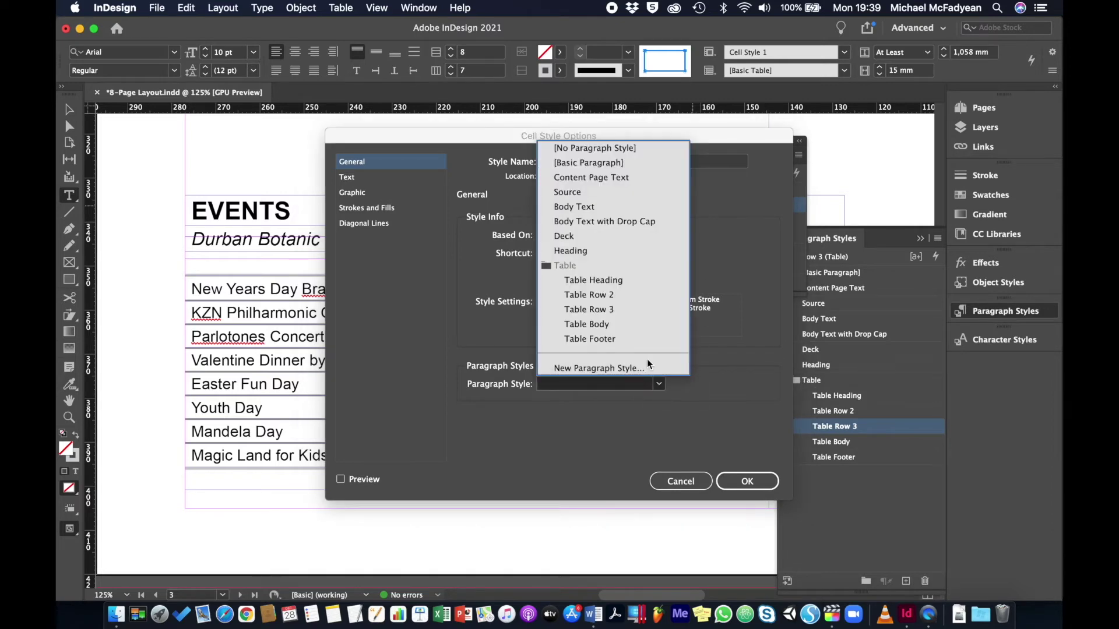
pyautogui.click(634, 331)
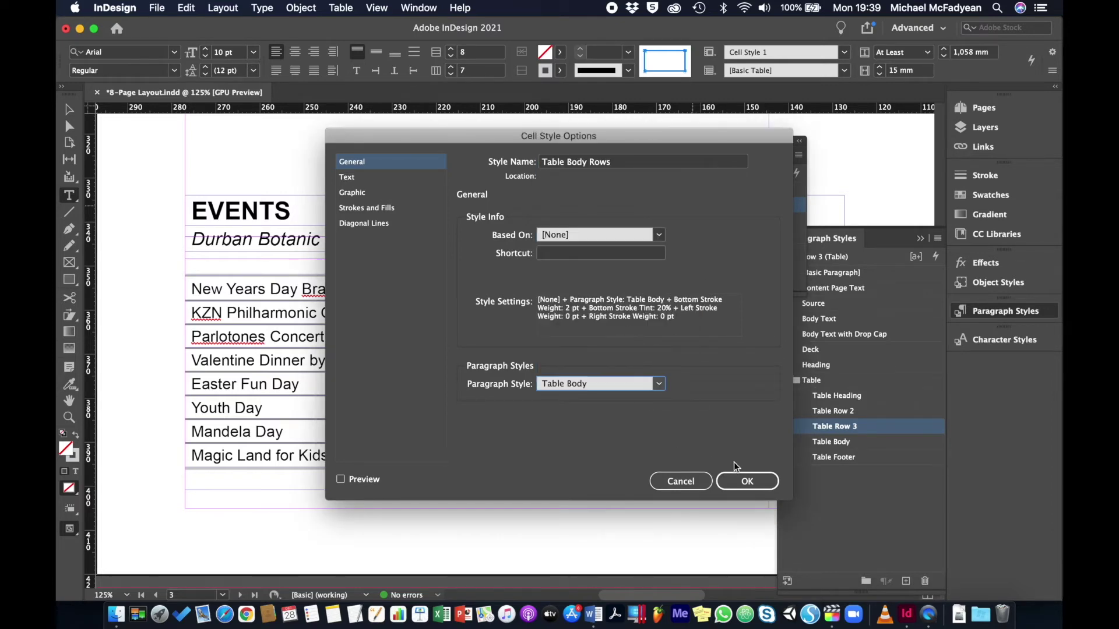
pyautogui.click(739, 485)
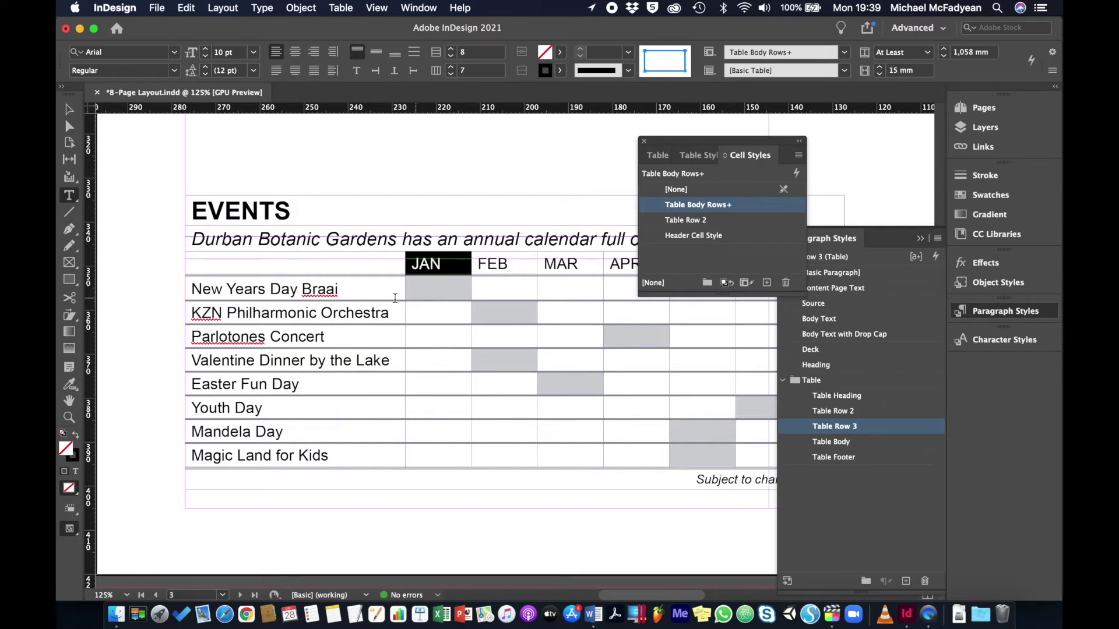
# Rename the Table Body Rows cell style as Table Row 3
pyautogui.doubleClick(702, 205)
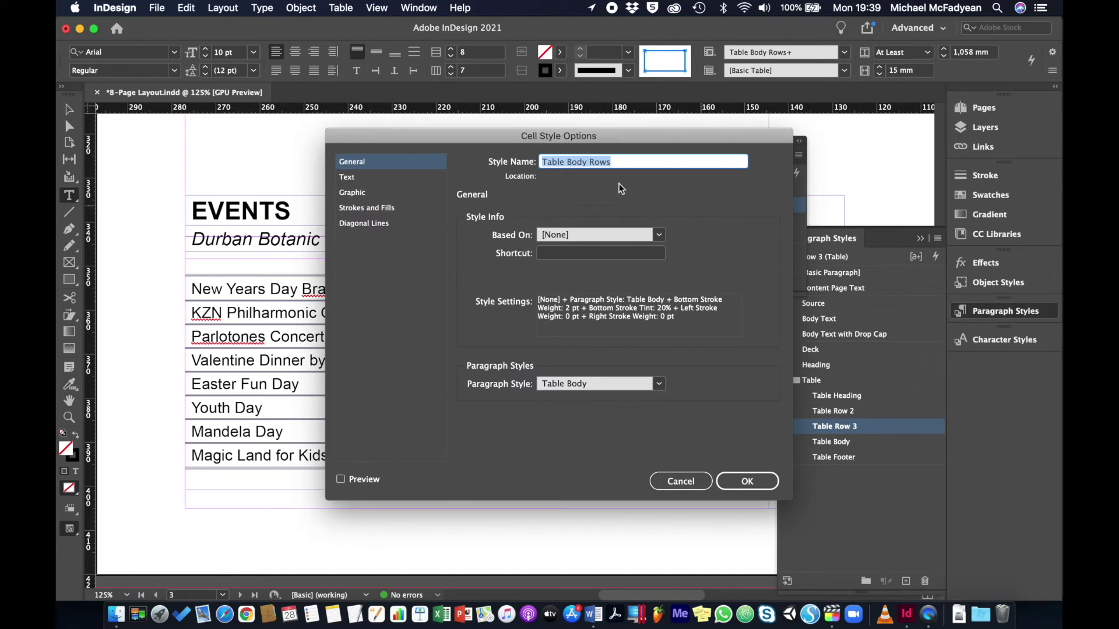
pyautogui.click(621, 166)
pyautogui.press('BackSpace')
pyautogui.press('BackSpace')
pyautogui.press('BackSpace')
pyautogui.press('BackSpace')
pyautogui.press('BackSpace')
pyautogui.press('BackSpace')
pyautogui.press('BackSpace')
pyautogui.press('BackSpace')
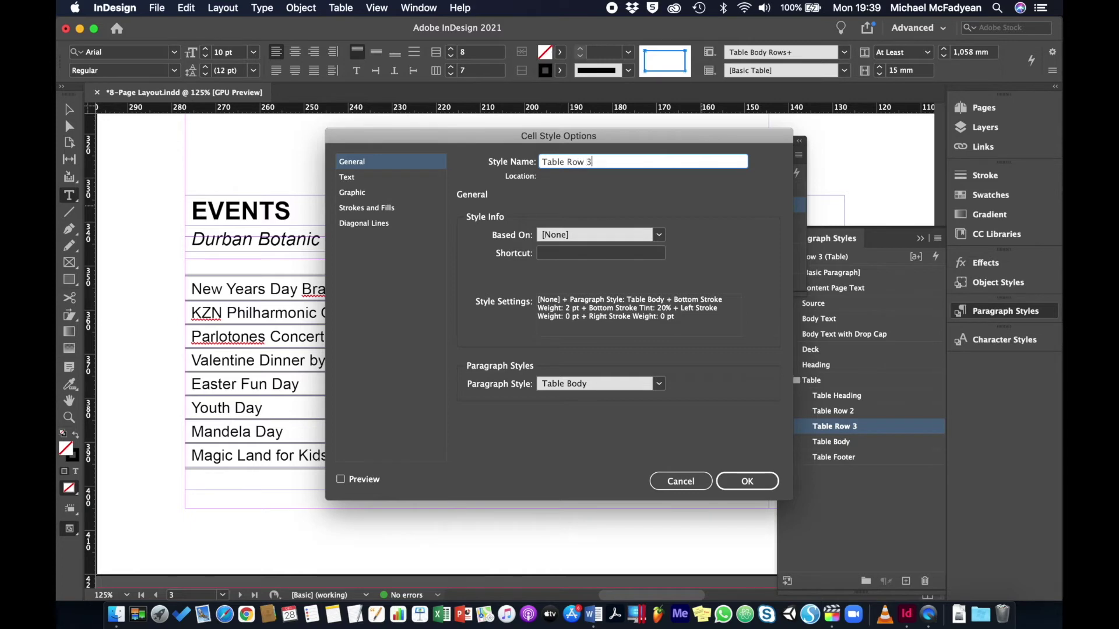
pyautogui.write('Row 3')
pyautogui.press('Return')
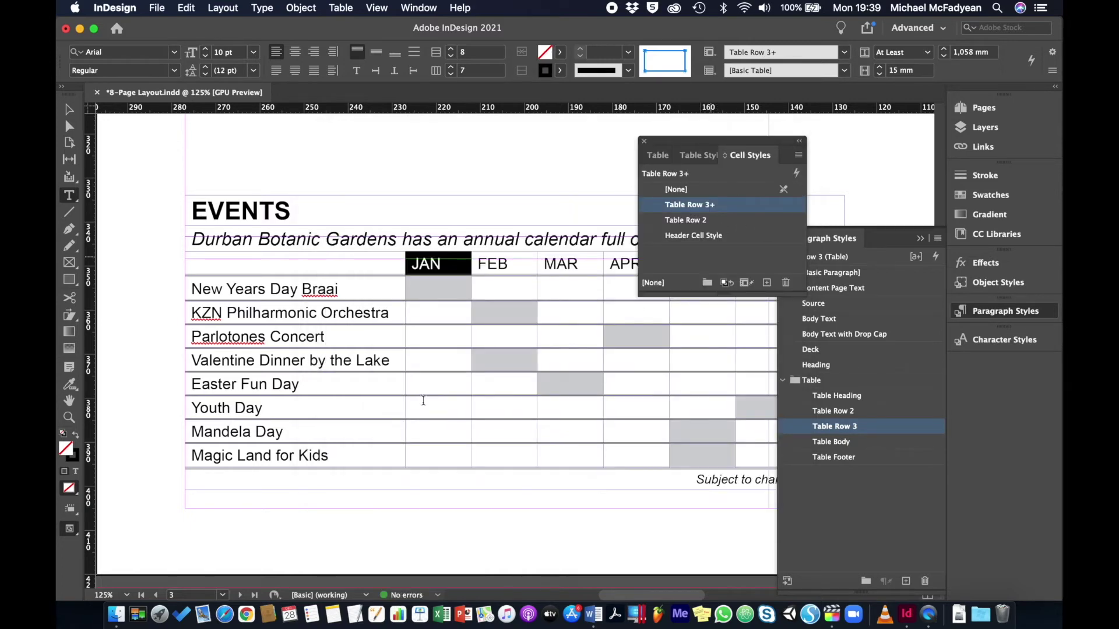
# Create a cell style named Table Body Row from the New Years Day Braai cell, using the Table Body paragraph style
pyautogui.moveTo(235, 289); pyautogui.dragTo(318, 292)
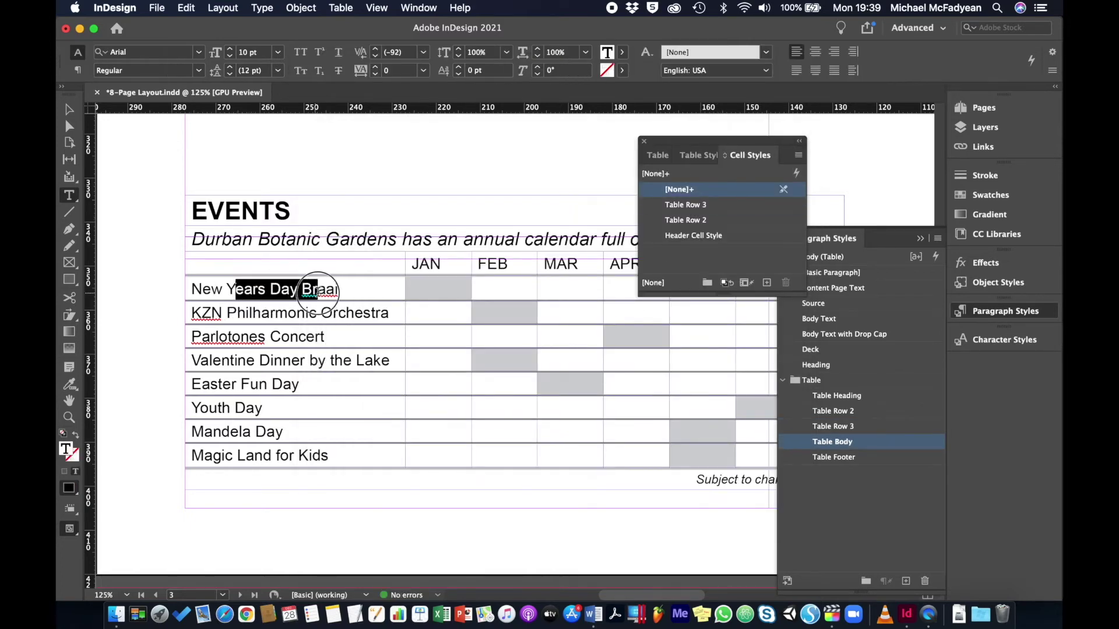
pyautogui.click(767, 282)
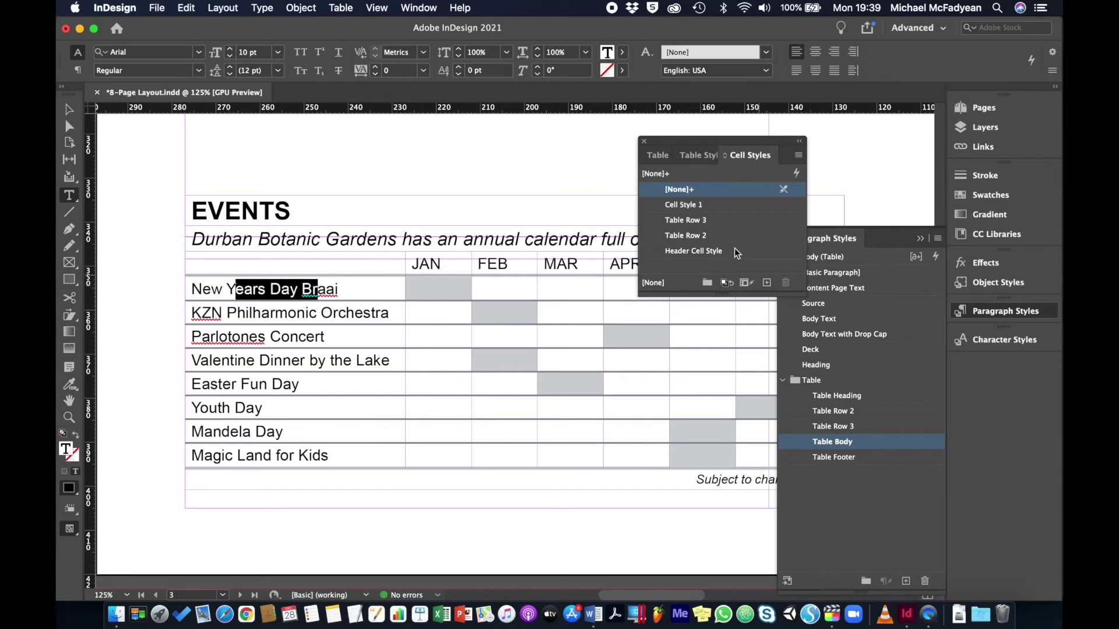
pyautogui.doubleClick(693, 205)
pyautogui.write('Table Body Row')
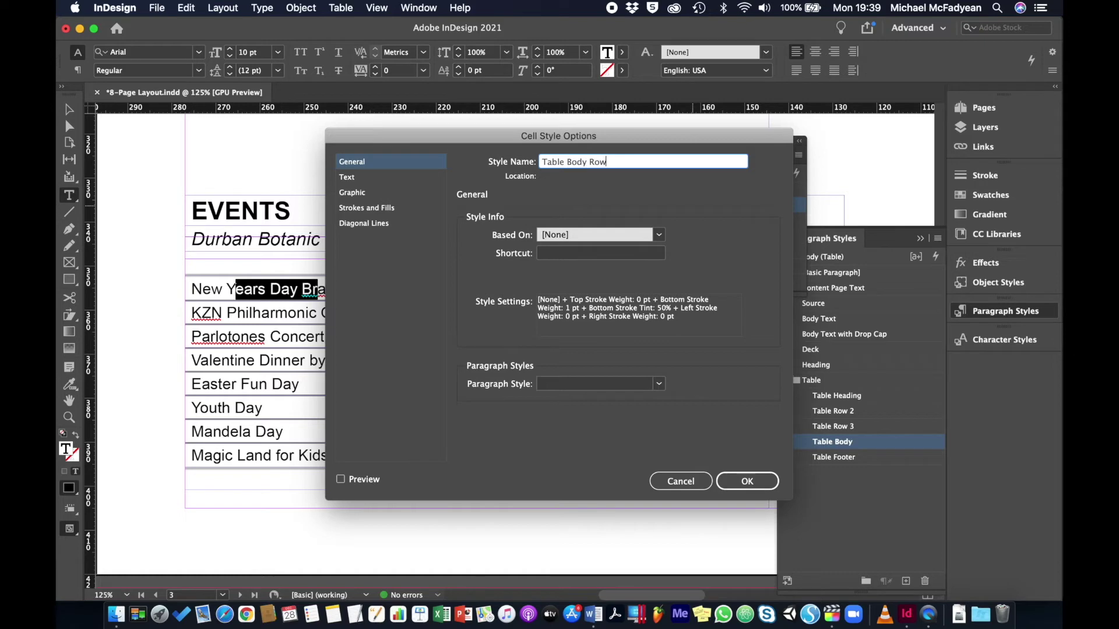
pyautogui.click(658, 384)
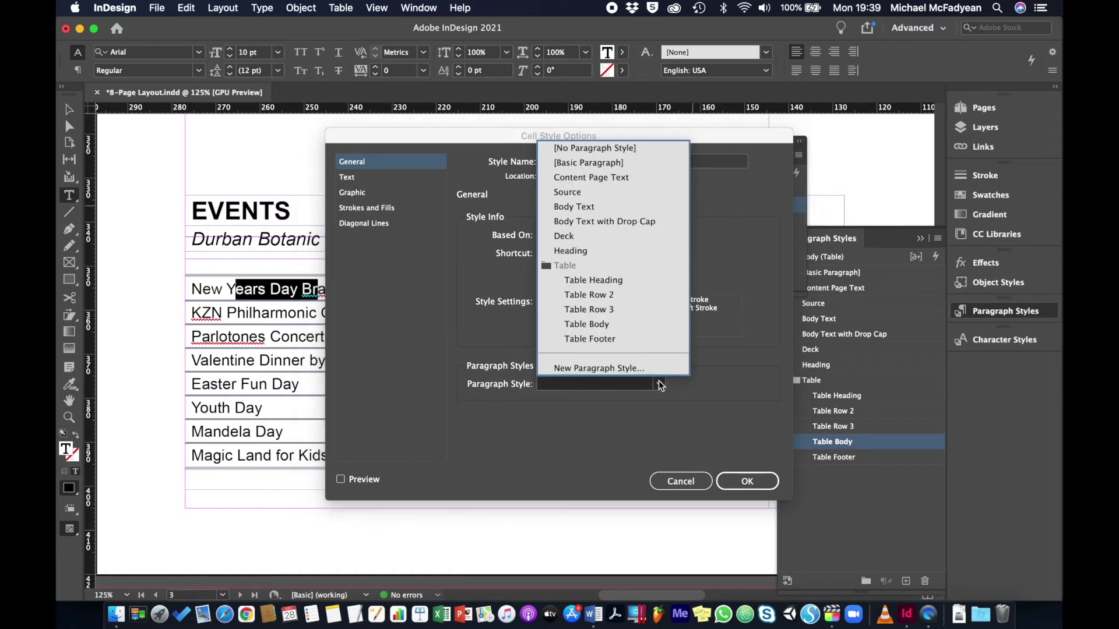
pyautogui.click(637, 324)
pyautogui.click(745, 482)
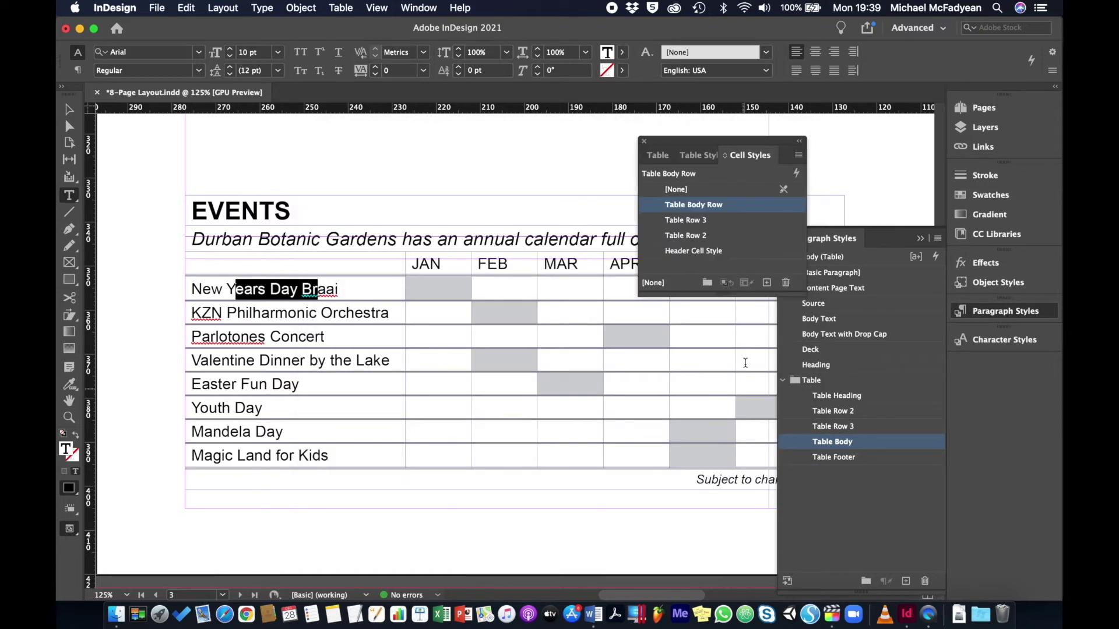
# Set the paragraph style of the Table Row 3 cell style to Table Row 3
pyautogui.click(487, 264)
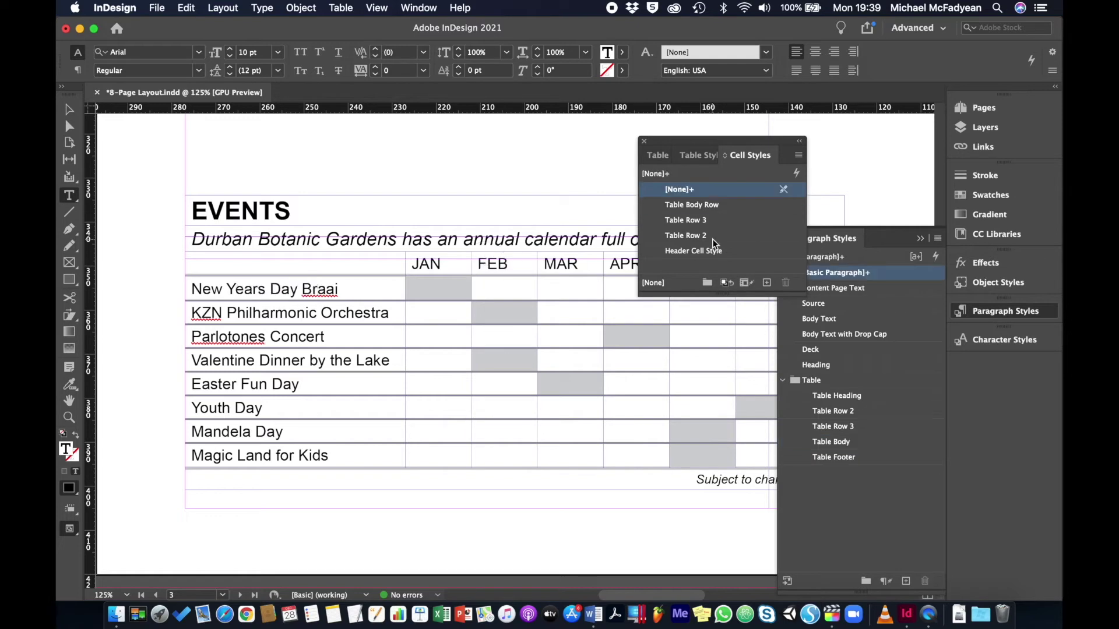
pyautogui.click(448, 259)
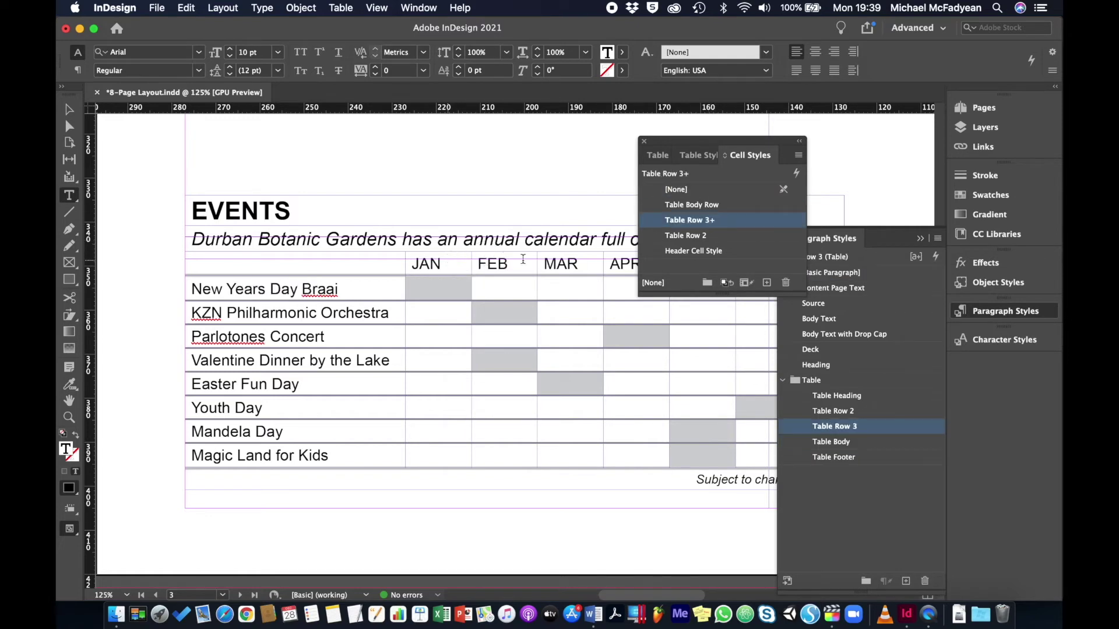
pyautogui.doubleClick(699, 221)
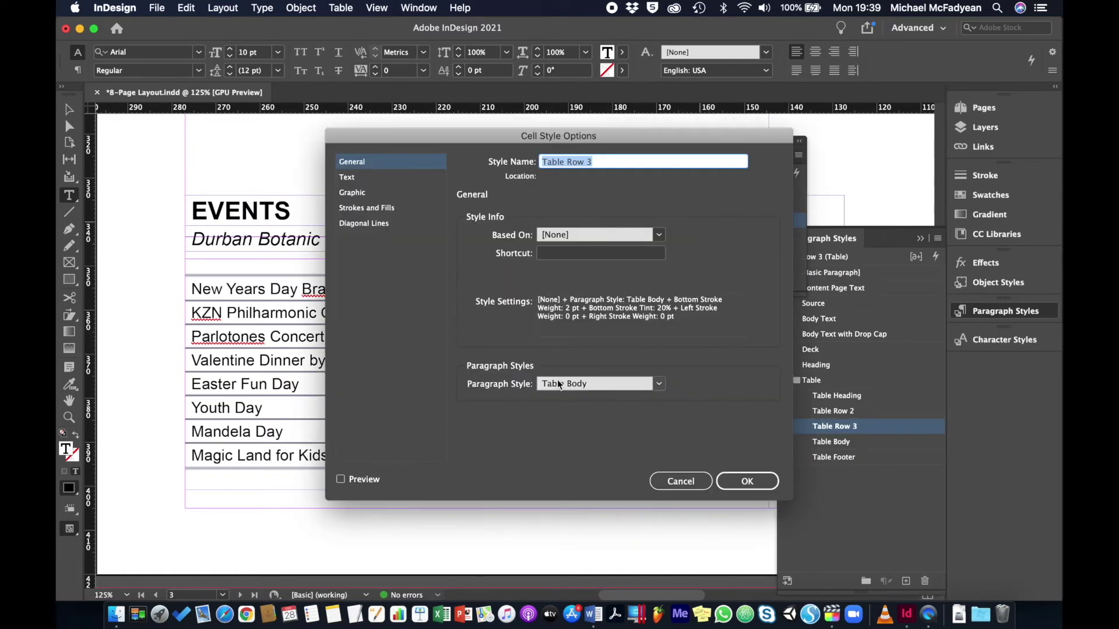
pyautogui.click(650, 386)
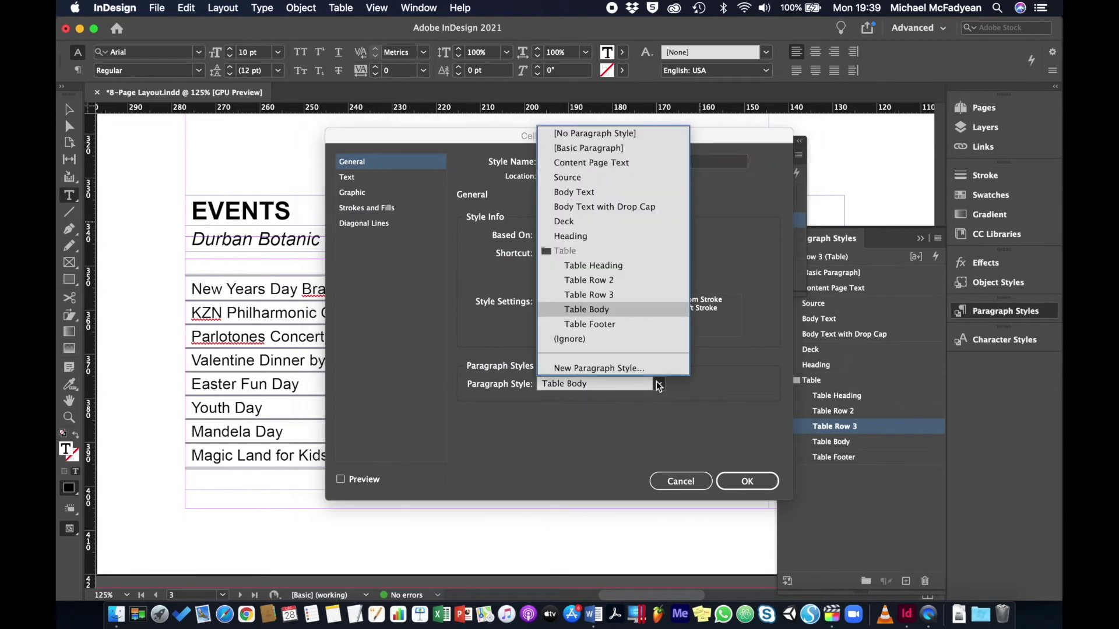
pyautogui.click(644, 293)
pyautogui.click(752, 482)
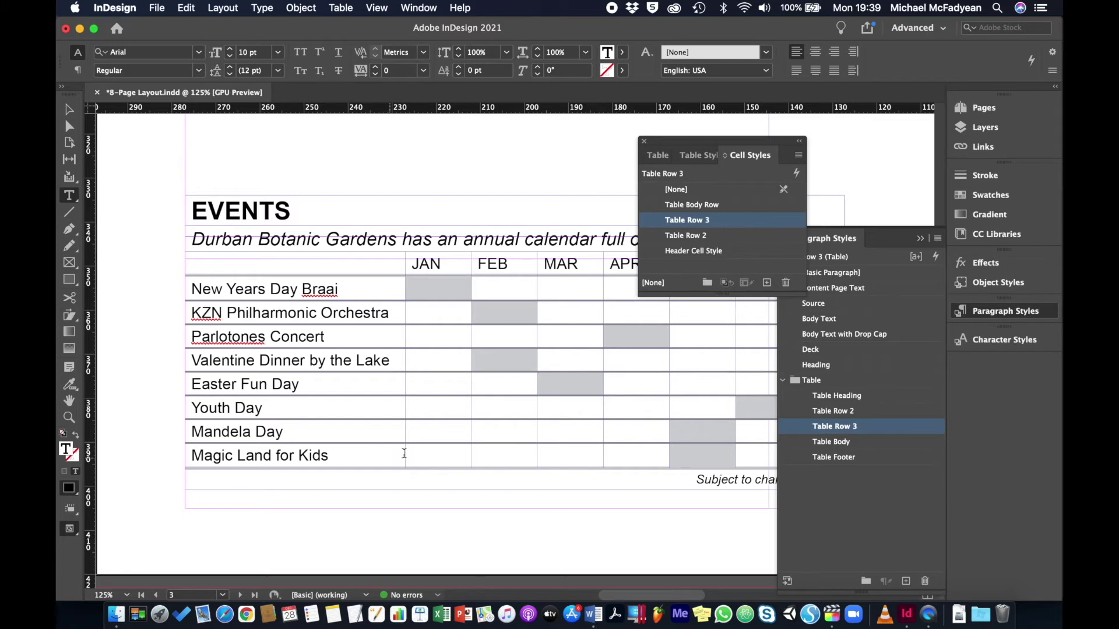
# Create a cell style named Table Shaded Cell from the grey cell under JAN in the New Years Day Braai row
pyautogui.click(441, 291)
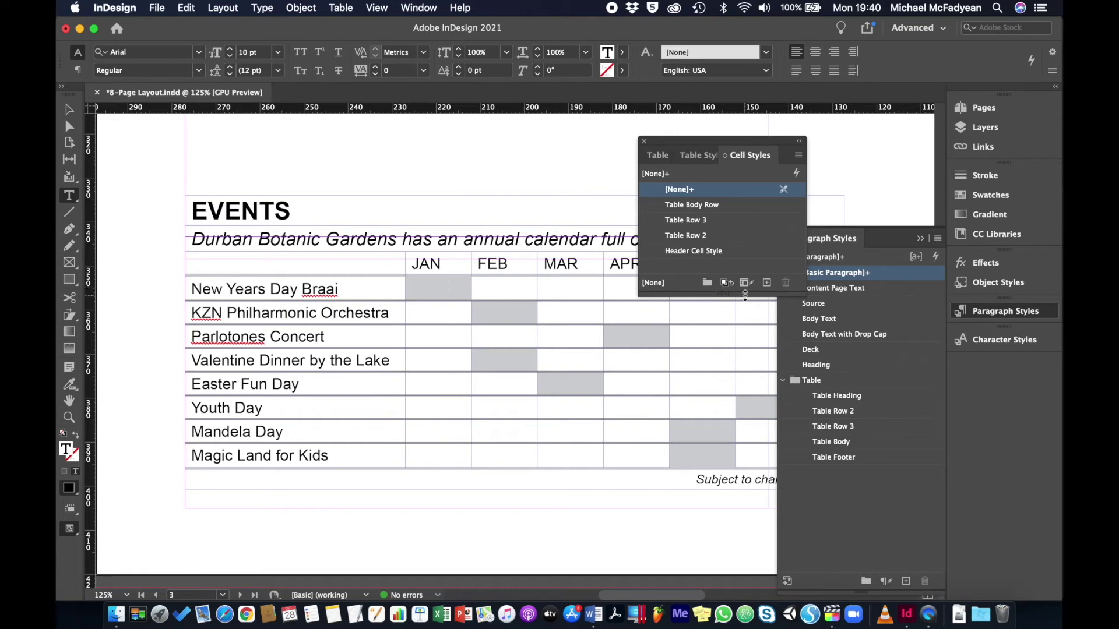
pyautogui.press('Escape')
pyautogui.click(767, 283)
pyautogui.doubleClick(692, 204)
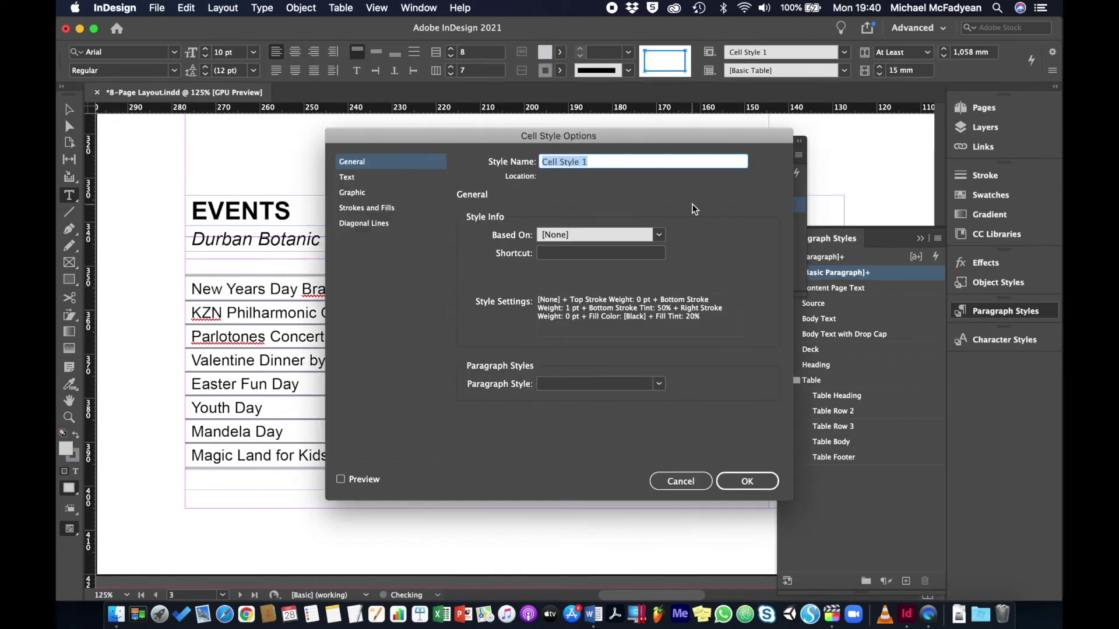
pyautogui.write('Table Sh')
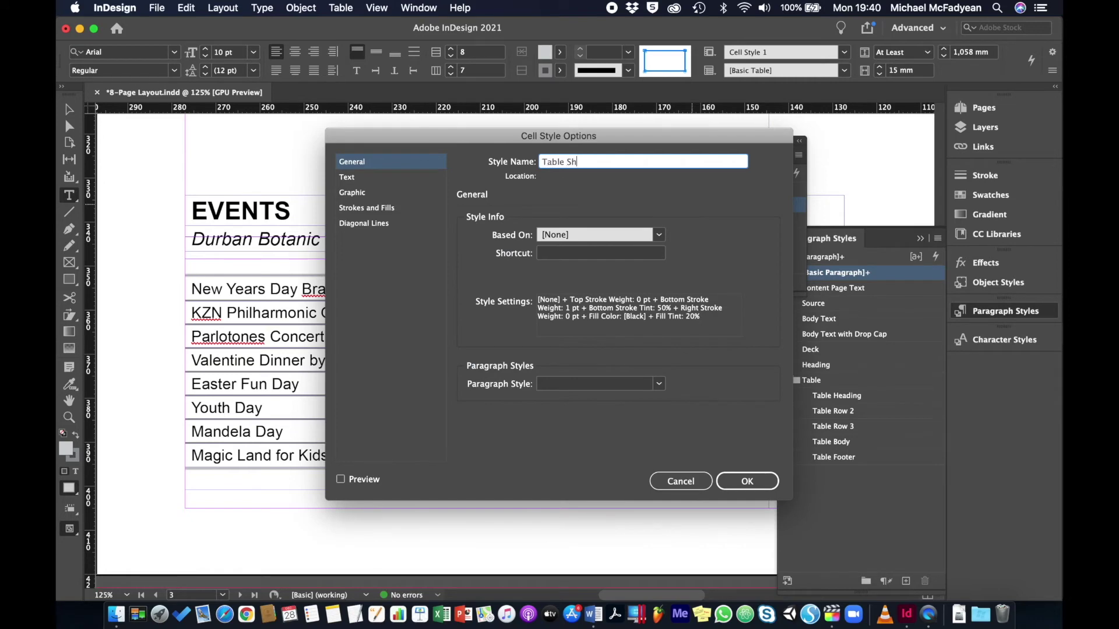
pyautogui.write('aded Cell')
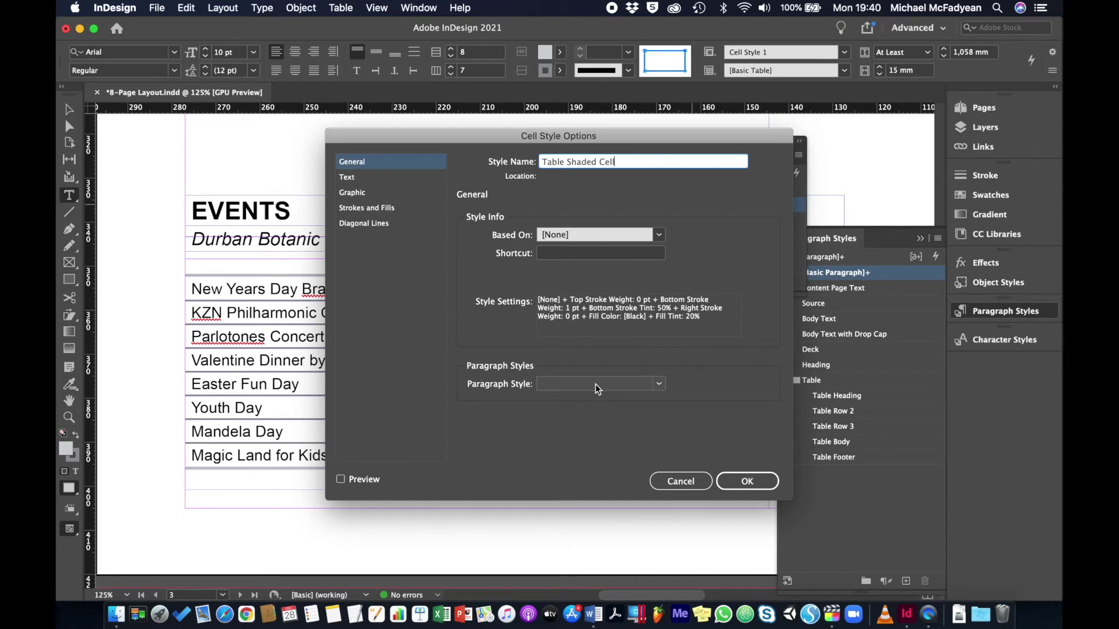
pyautogui.click(750, 482)
# Create a cell style named Table Footer from the italic note cell below the events rows, using the Table Footer paragraph style
pyautogui.click(726, 480)
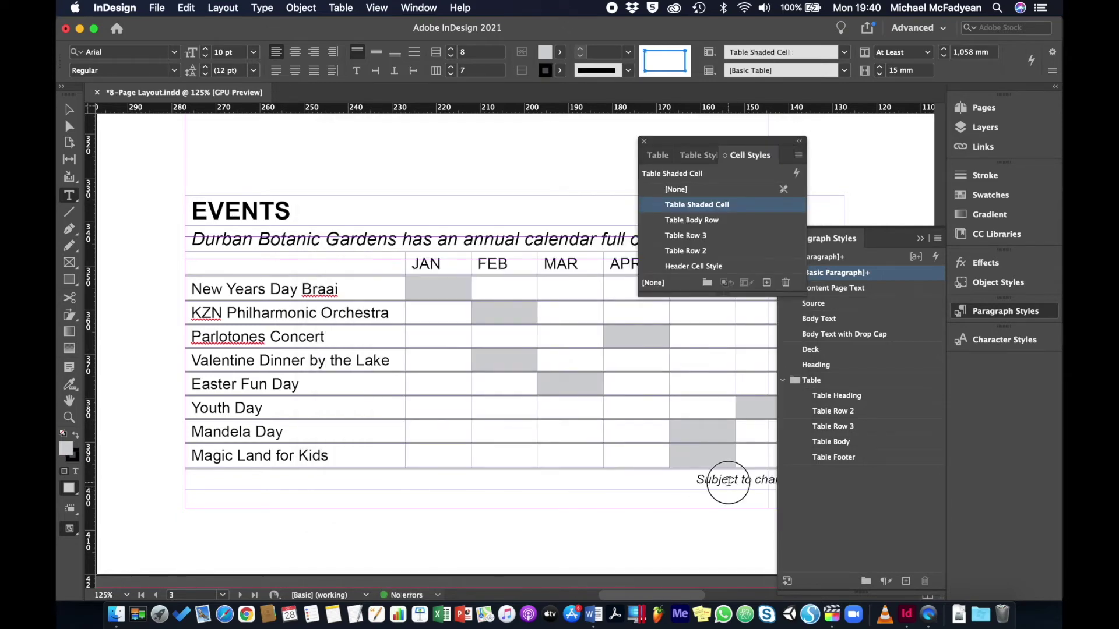
pyautogui.press('Escape')
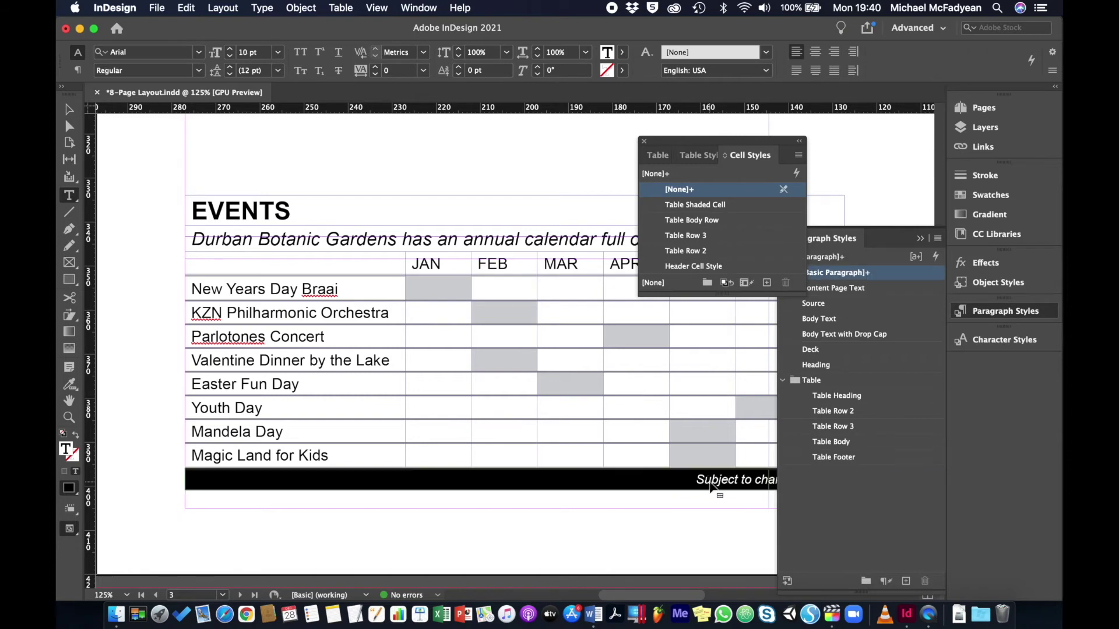
pyautogui.click(767, 283)
pyautogui.doubleClick(687, 204)
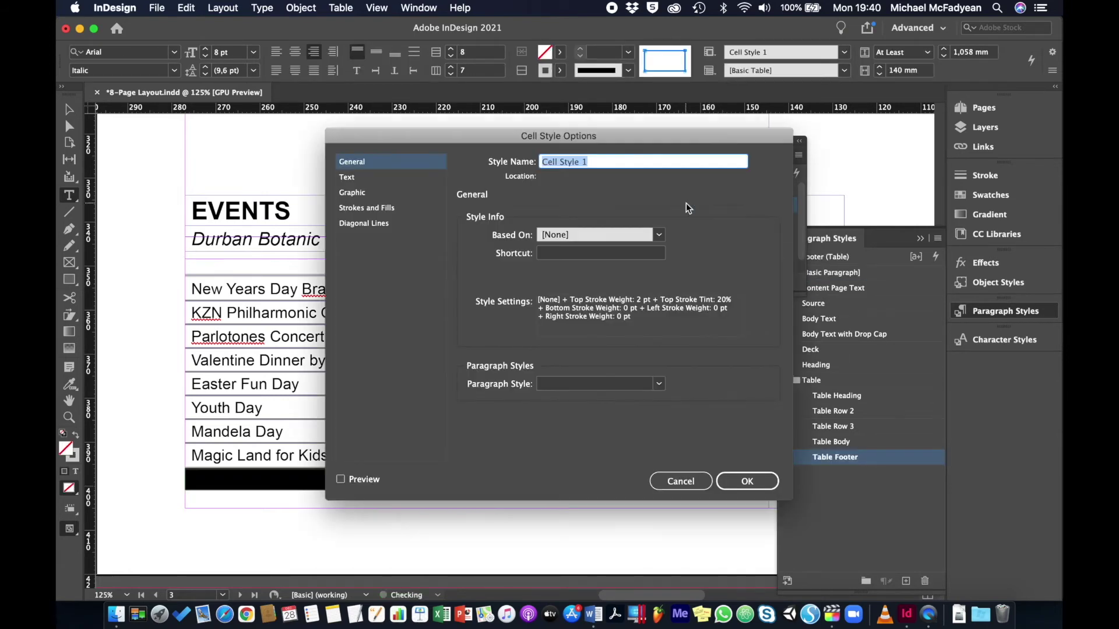
pyautogui.write('Table Footer')
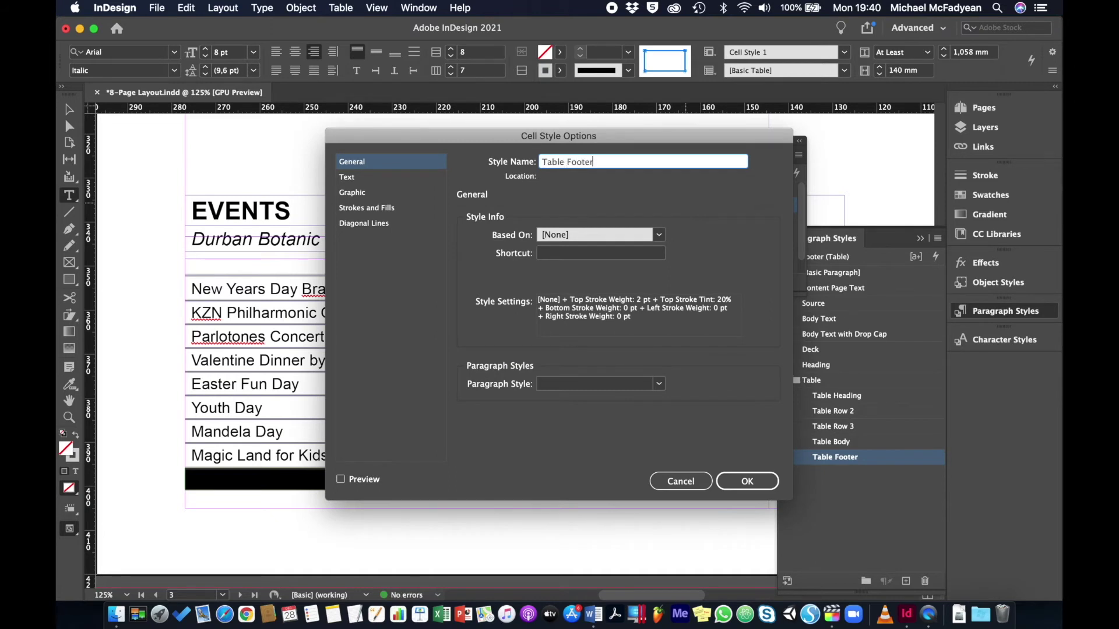
pyautogui.click(652, 385)
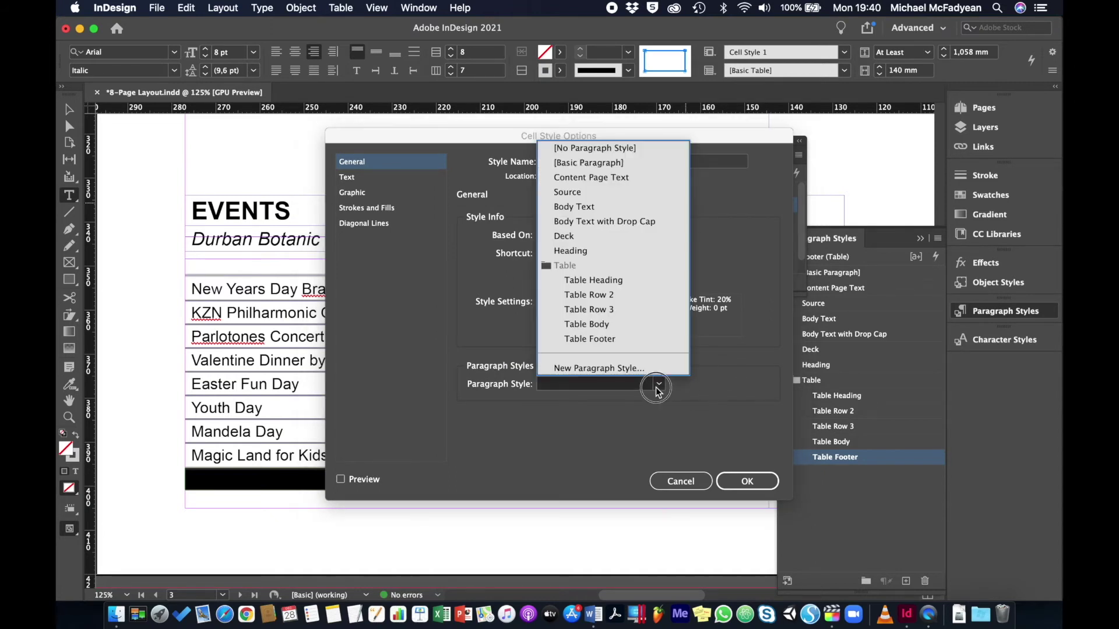
pyautogui.click(646, 339)
pyautogui.click(747, 481)
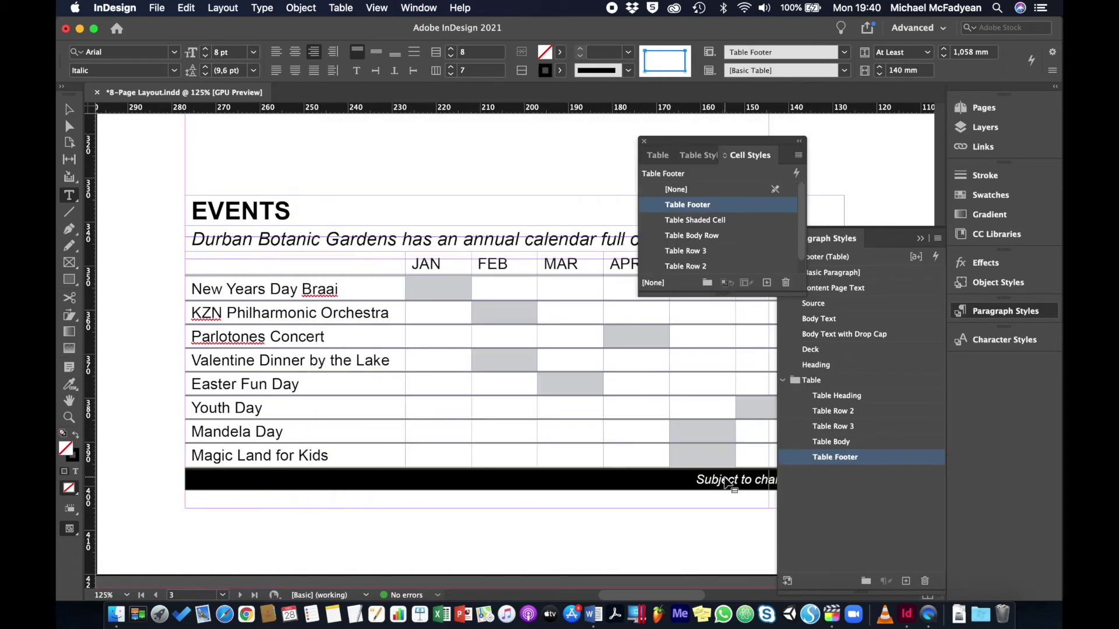
# Create a table style from the entire Events table and name it 8-PAge Brochure Table Style
pyautogui.click(228, 213)
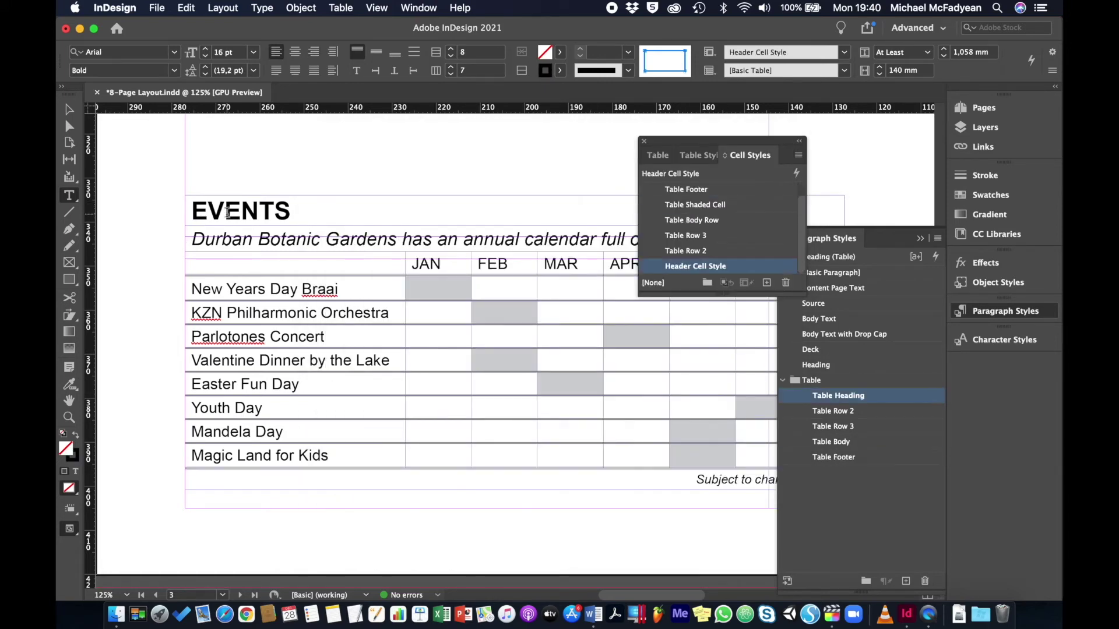
pyautogui.click(181, 196)
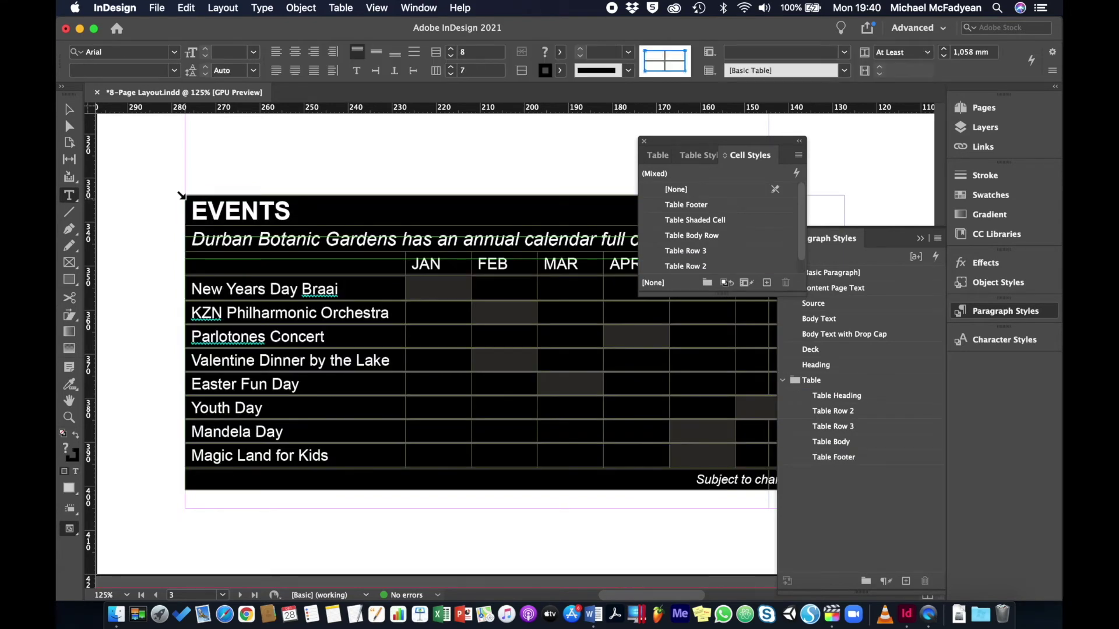
pyautogui.click(690, 162)
pyautogui.click(768, 284)
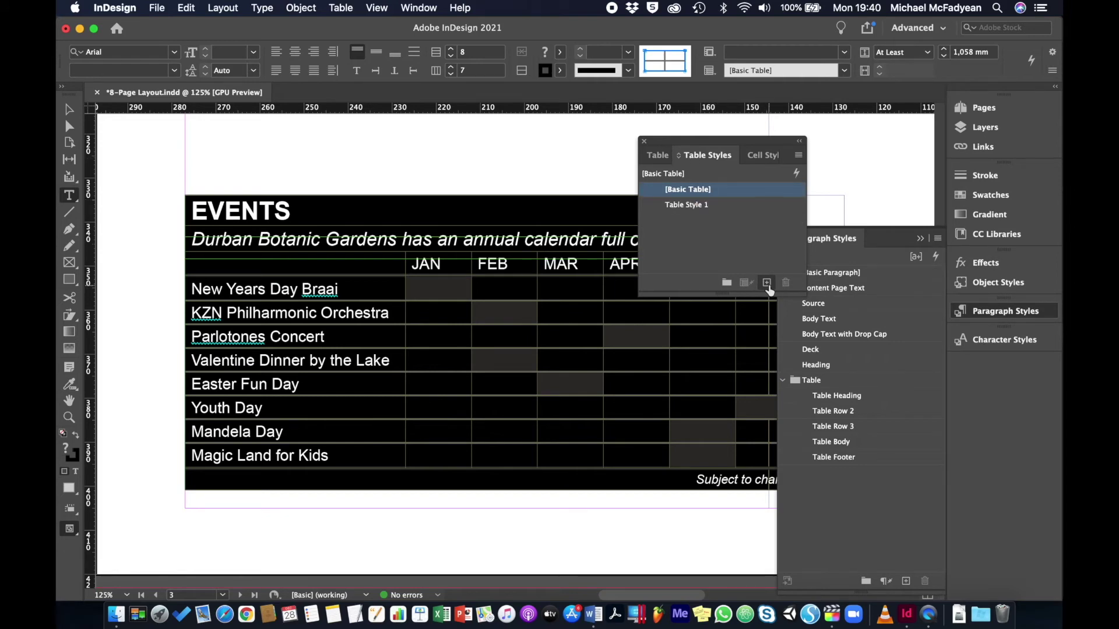
pyautogui.doubleClick(687, 205)
pyautogui.write('8-PAge Broch')
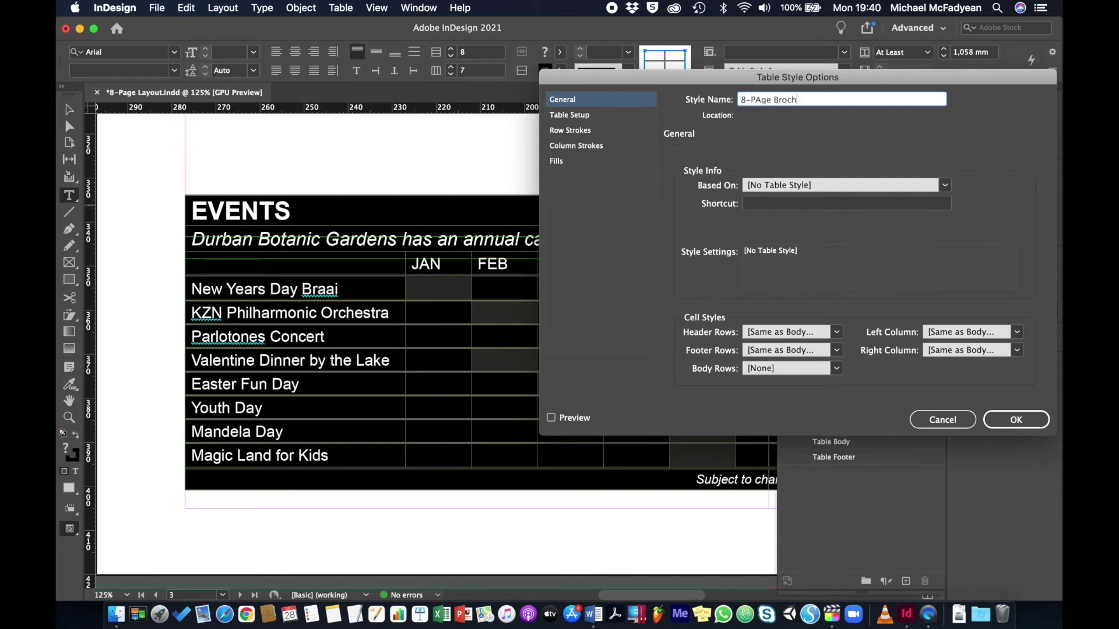
pyautogui.write('ure Table Style')
# Assign Header Cell Style to the table style's header rows, Table Footer to footer rows and Table Body Row to body rows
pyautogui.click(837, 332)
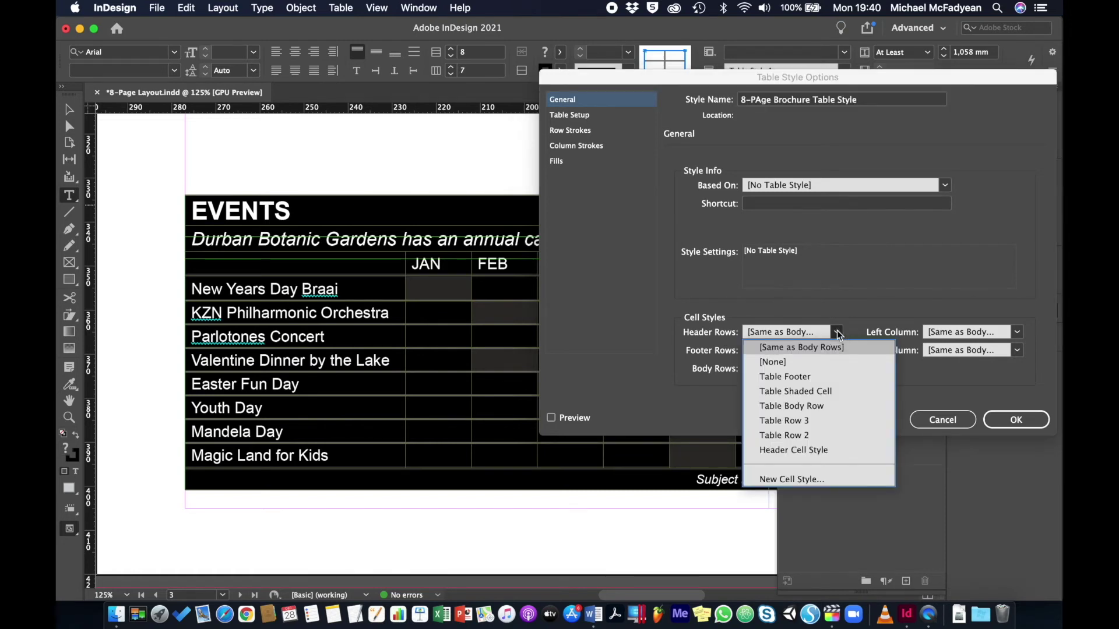
pyautogui.click(805, 451)
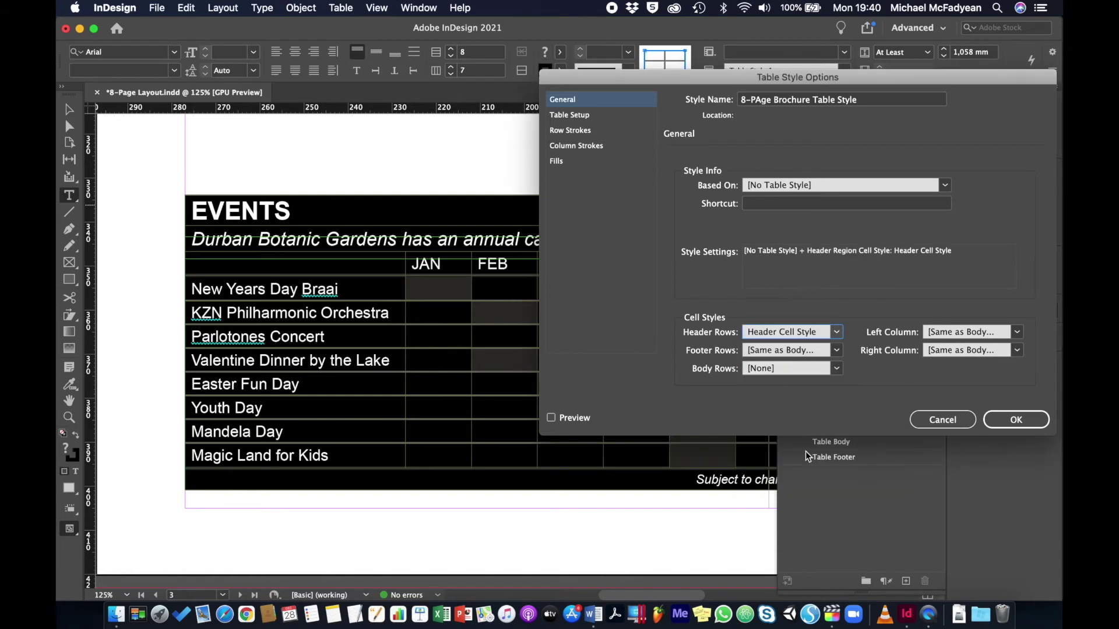
pyautogui.click(838, 350)
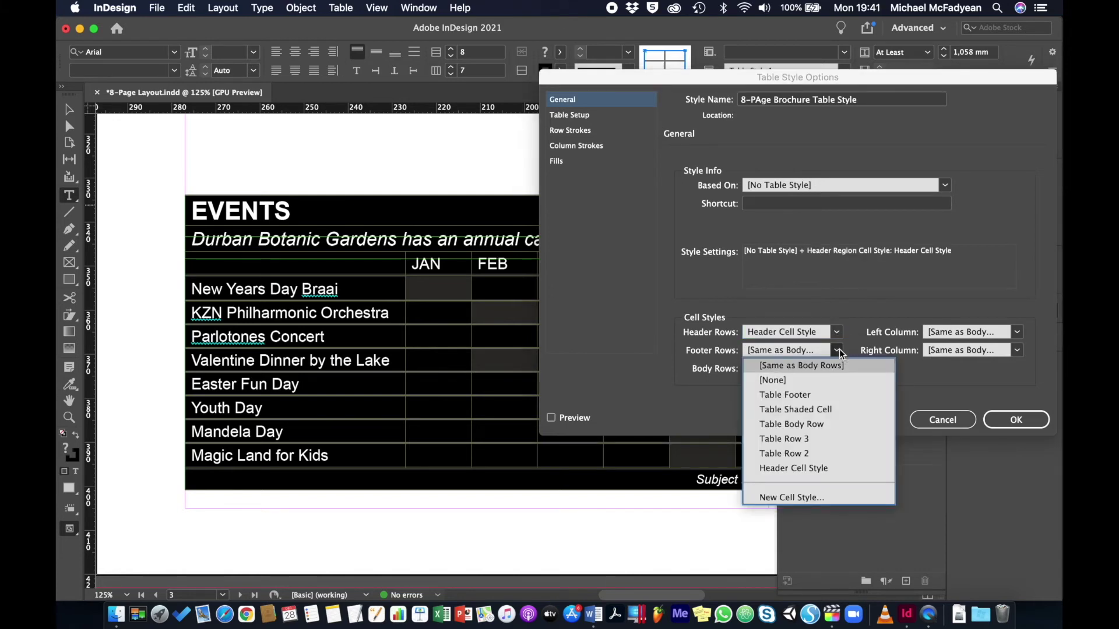
pyautogui.click(806, 394)
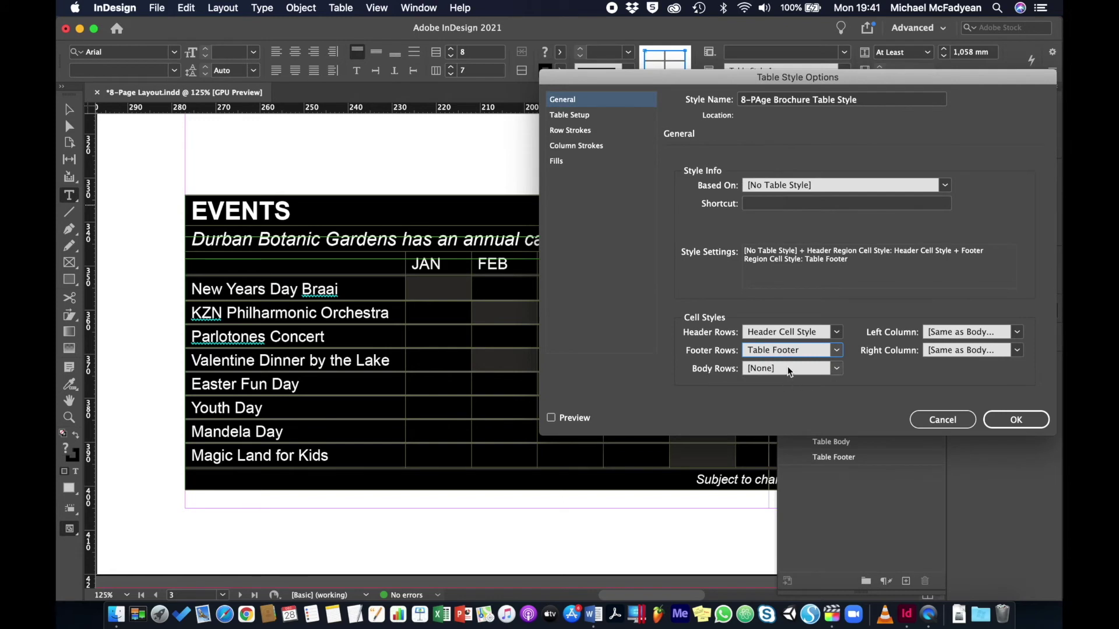
pyautogui.click(838, 369)
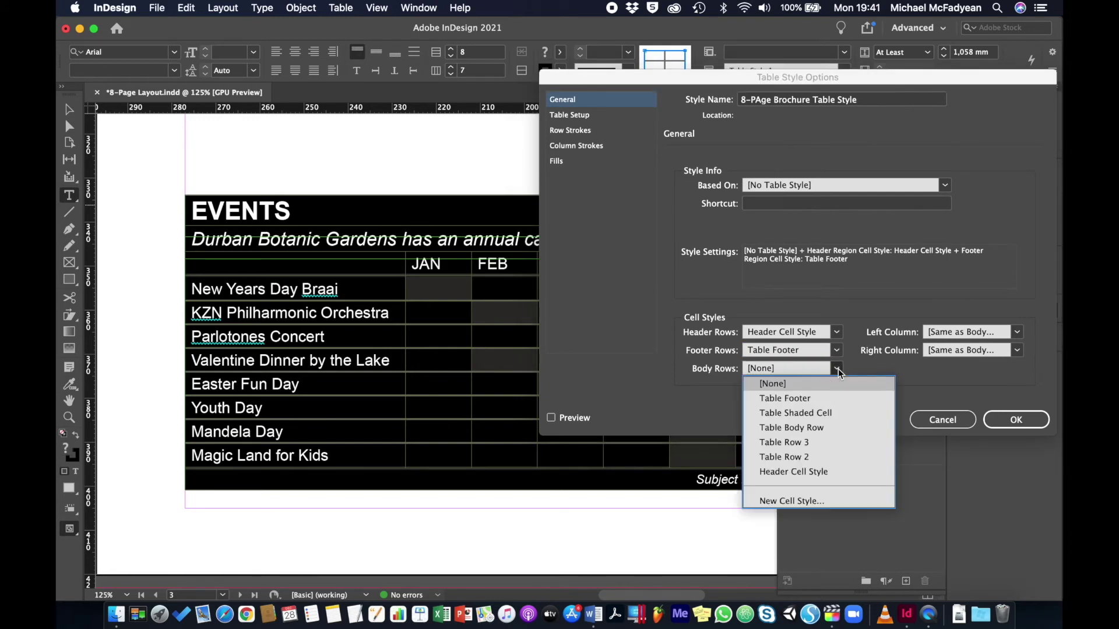
pyautogui.click(816, 428)
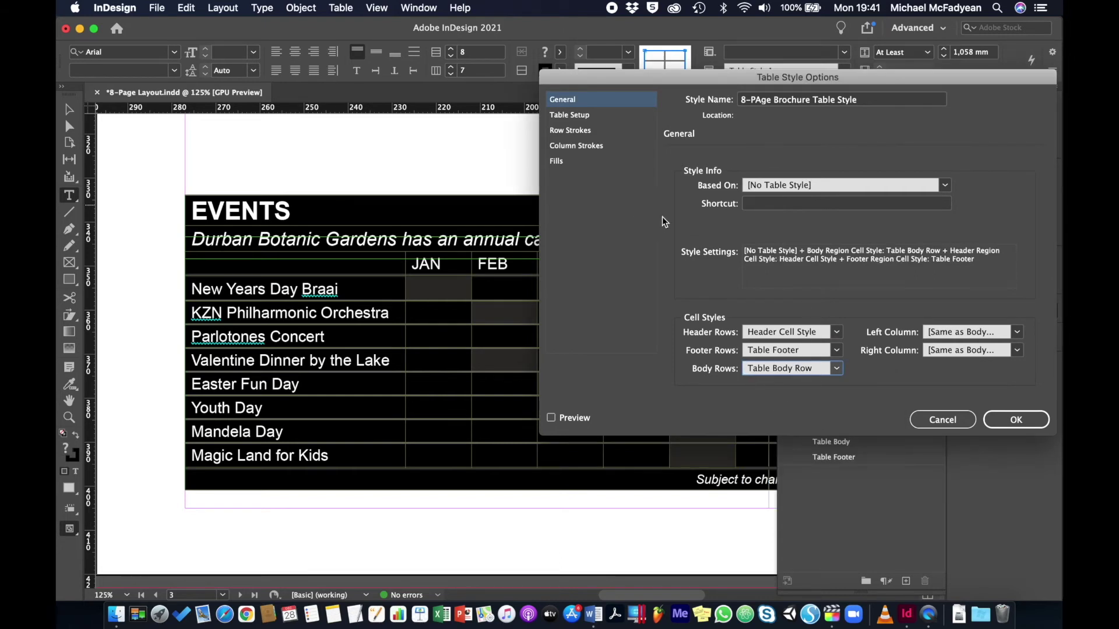
pyautogui.click(1007, 420)
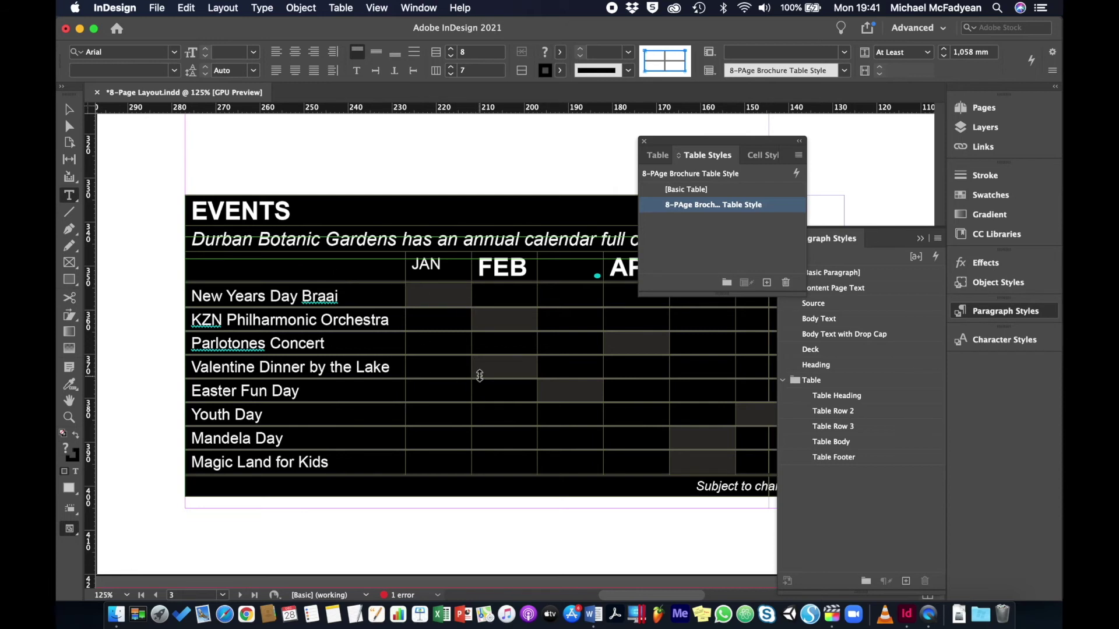
# Rename the new table style as 8-Page Brochure Table Style
pyautogui.doubleClick(683, 208)
pyautogui.write('Page Brochure Table Style')
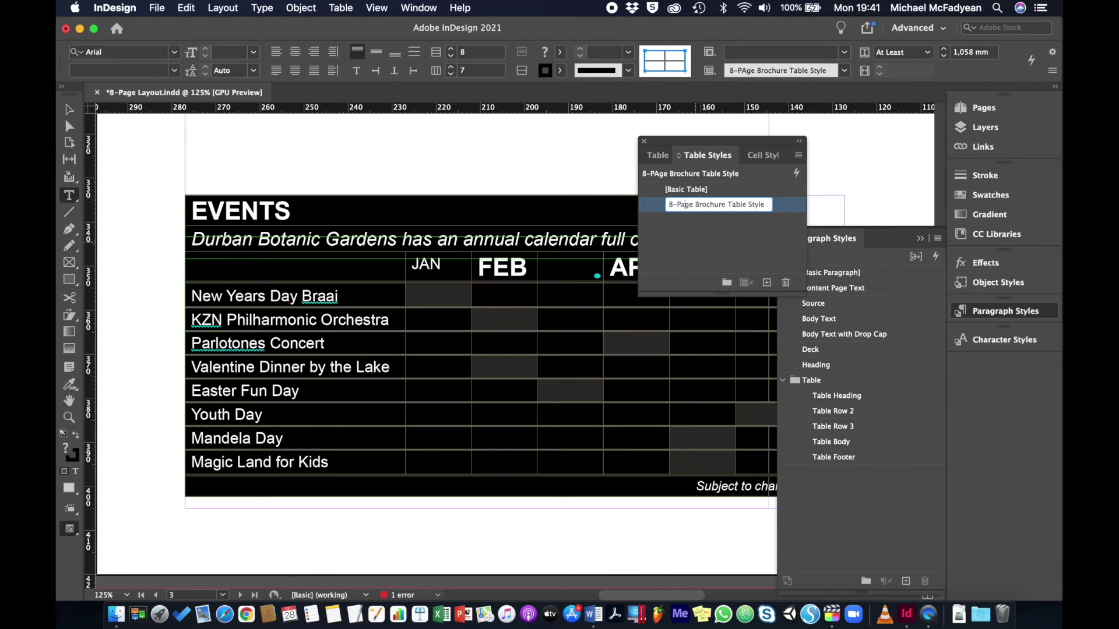
pyautogui.press('Return')
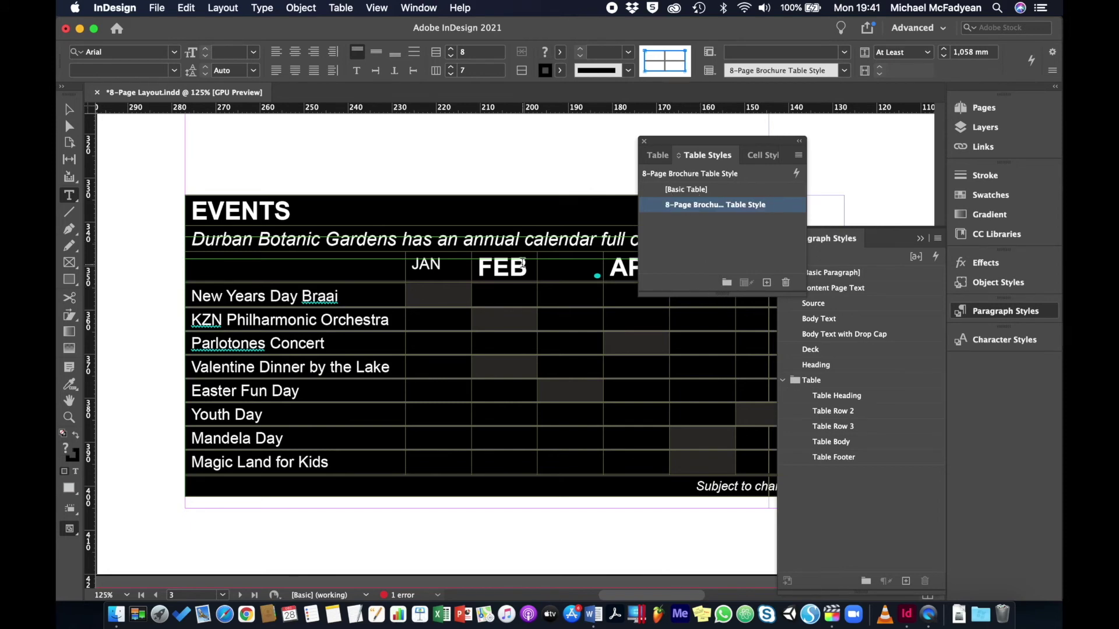
# Convert the Events table's description row and month row from header rows to body rows
pyautogui.click(344, 247)
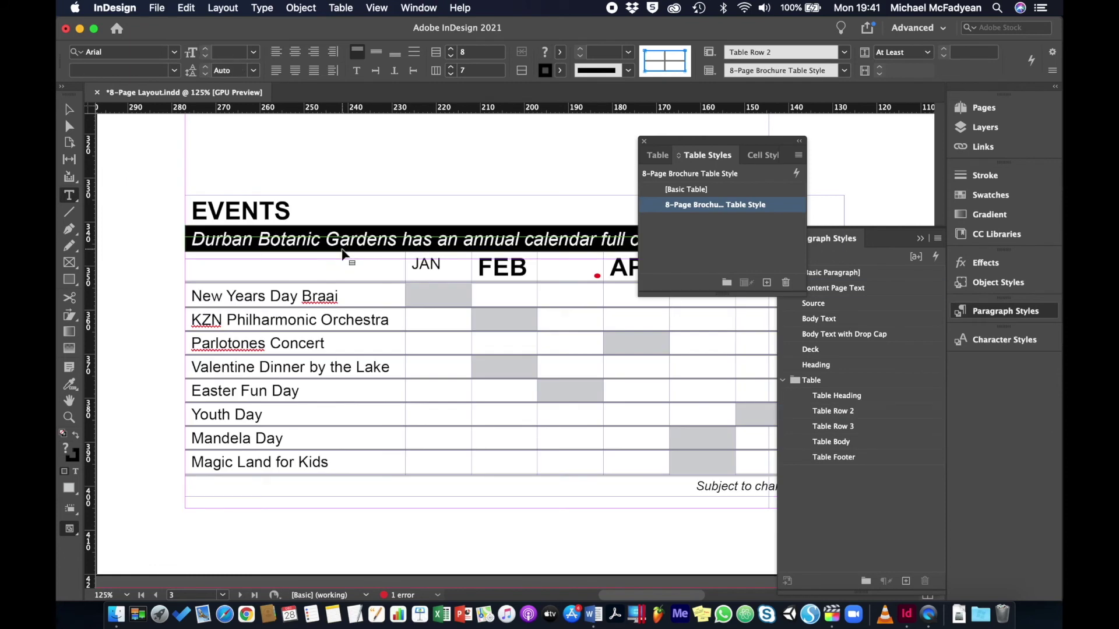
pyautogui.click(344, 247)
pyautogui.moveTo(344, 248); pyautogui.dragTo(356, 259)
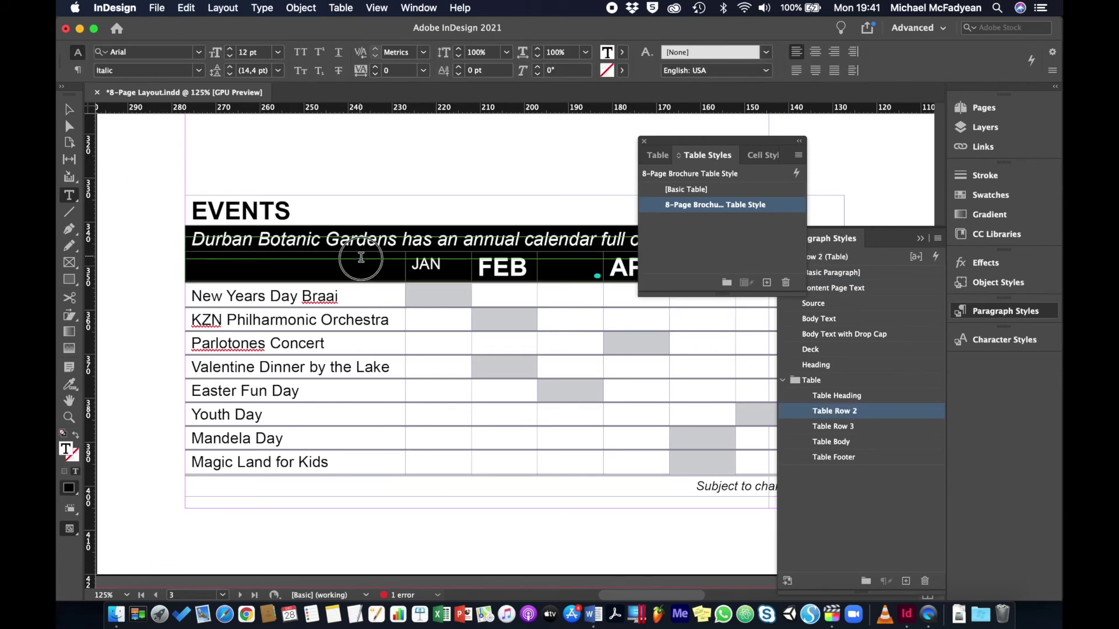
pyautogui.rightClick(362, 262)
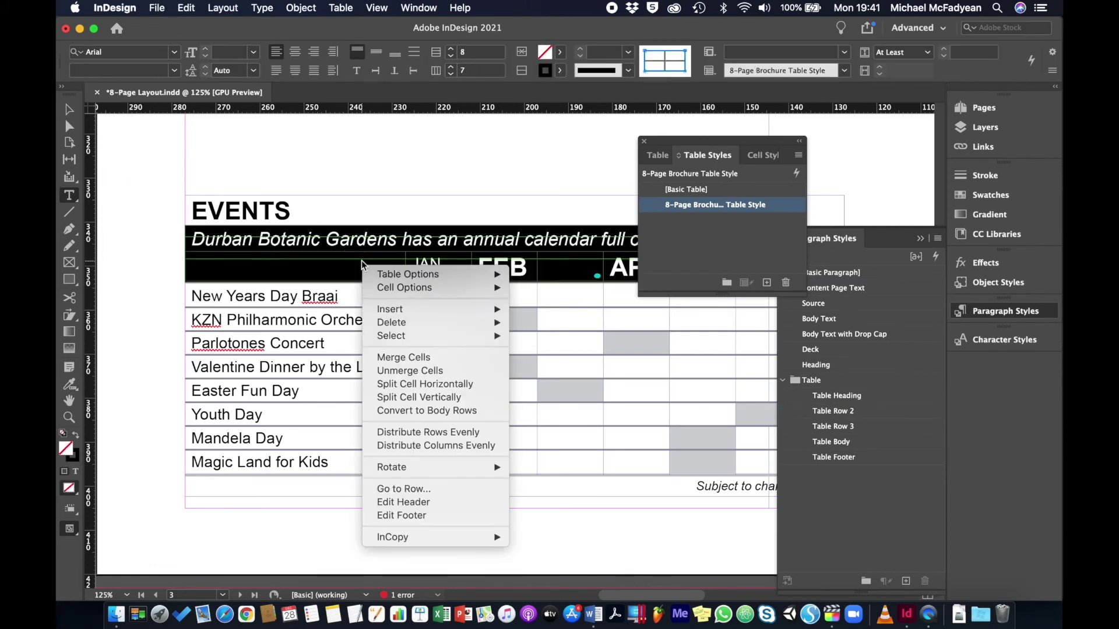
pyautogui.click(397, 410)
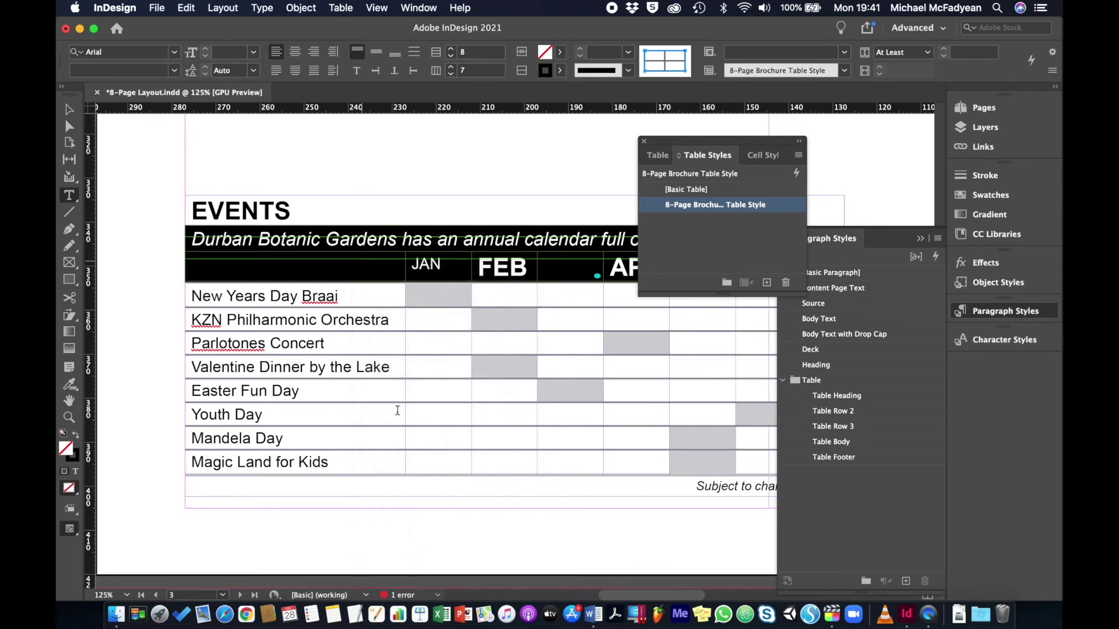
# Apply the Table Row 2 cell style to the Events description row and Table Row 3 to the month row
pyautogui.click(367, 239)
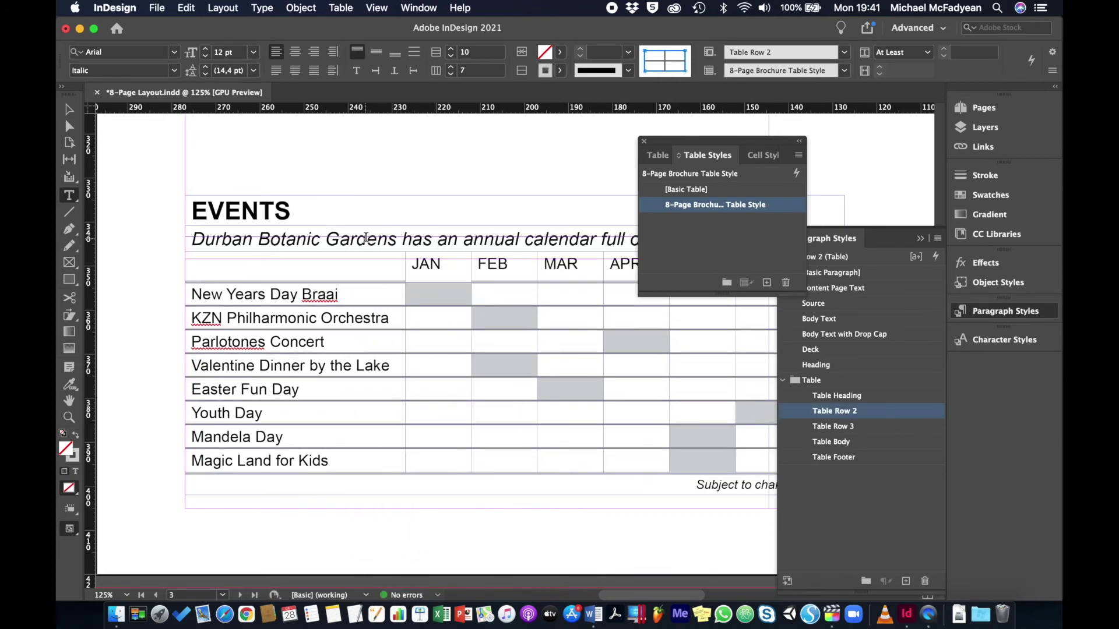
pyautogui.press('Escape')
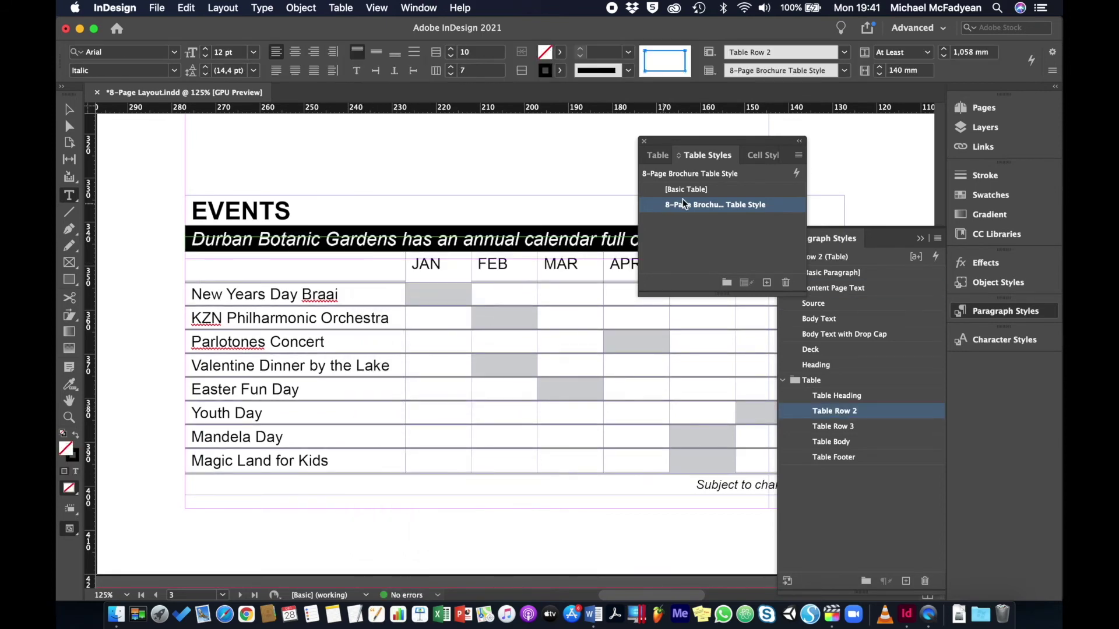
pyautogui.click(759, 156)
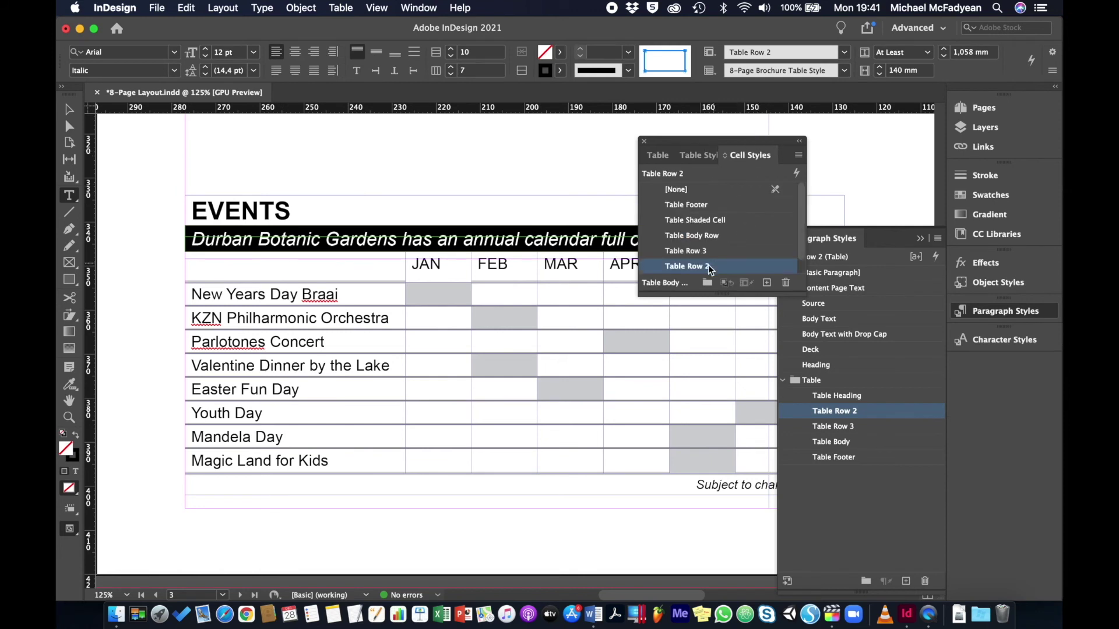
pyautogui.click(686, 266)
pyautogui.click(183, 266)
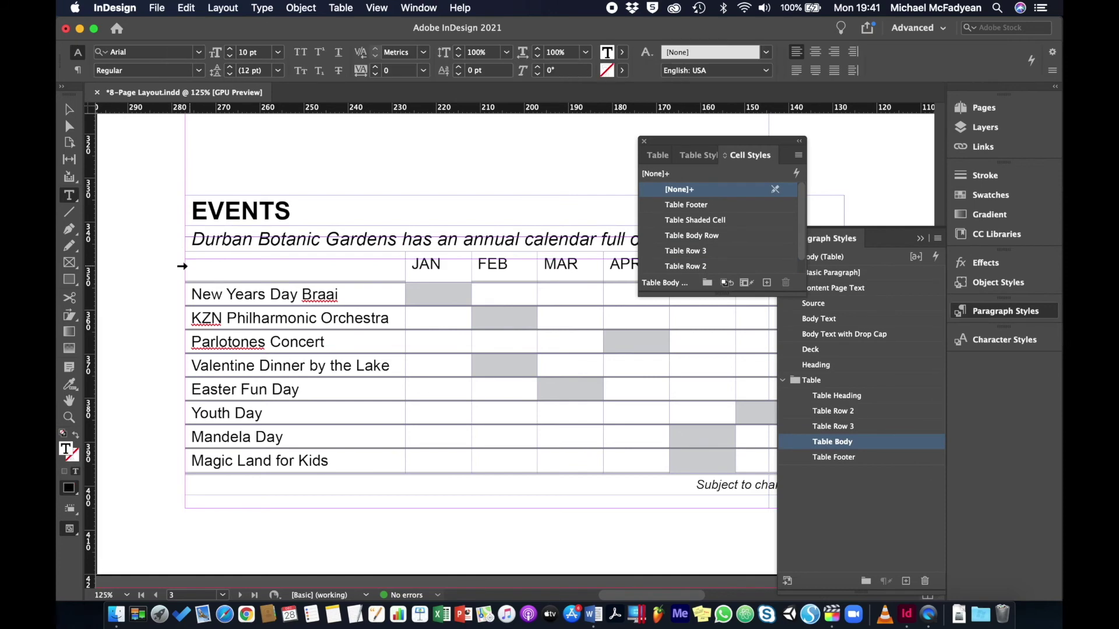
pyautogui.click(693, 252)
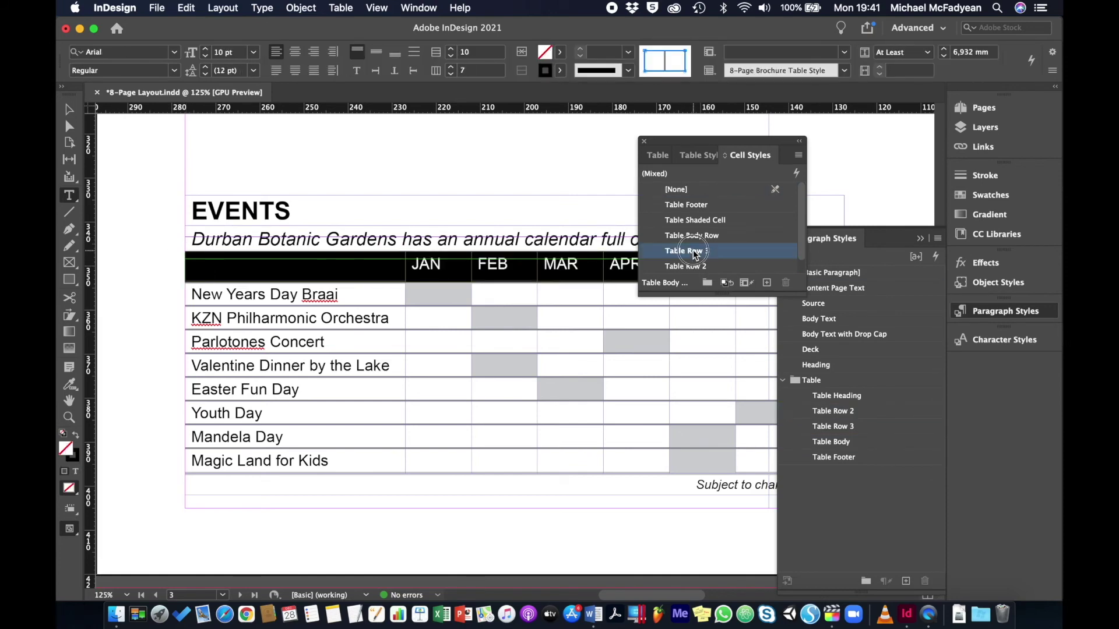
pyautogui.click(337, 357)
# Deselect the Events table frame and clear the rotation of spread 2-3
pyautogui.scroll(-5, 337, 358)
pyautogui.scroll(3, 336, 358)
pyautogui.hscroll(-3, 336, 358)
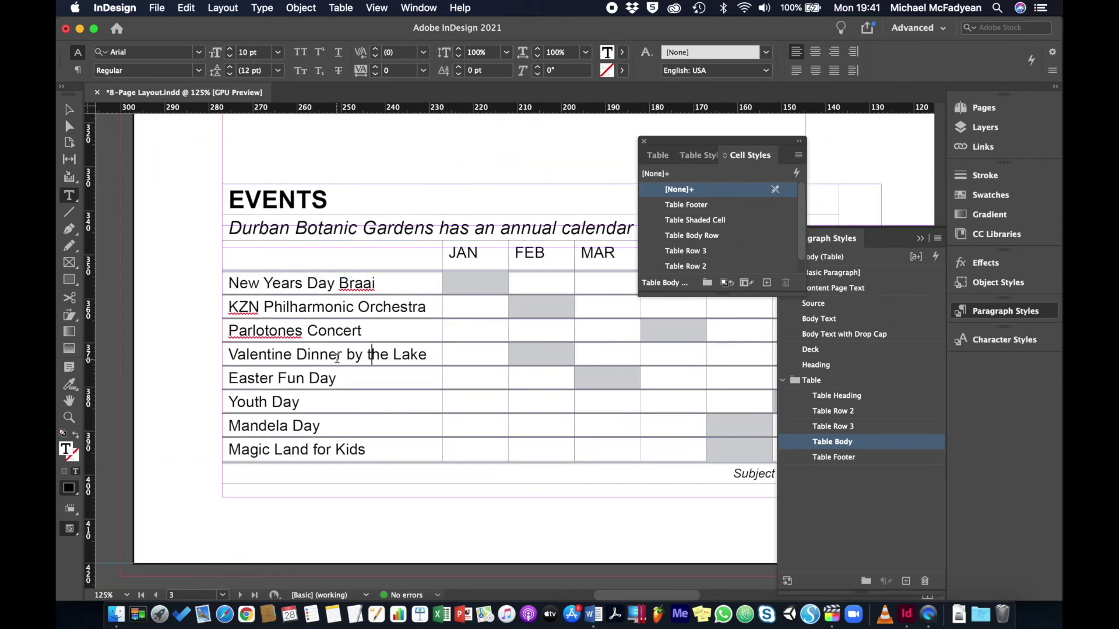
pyautogui.press('Escape')
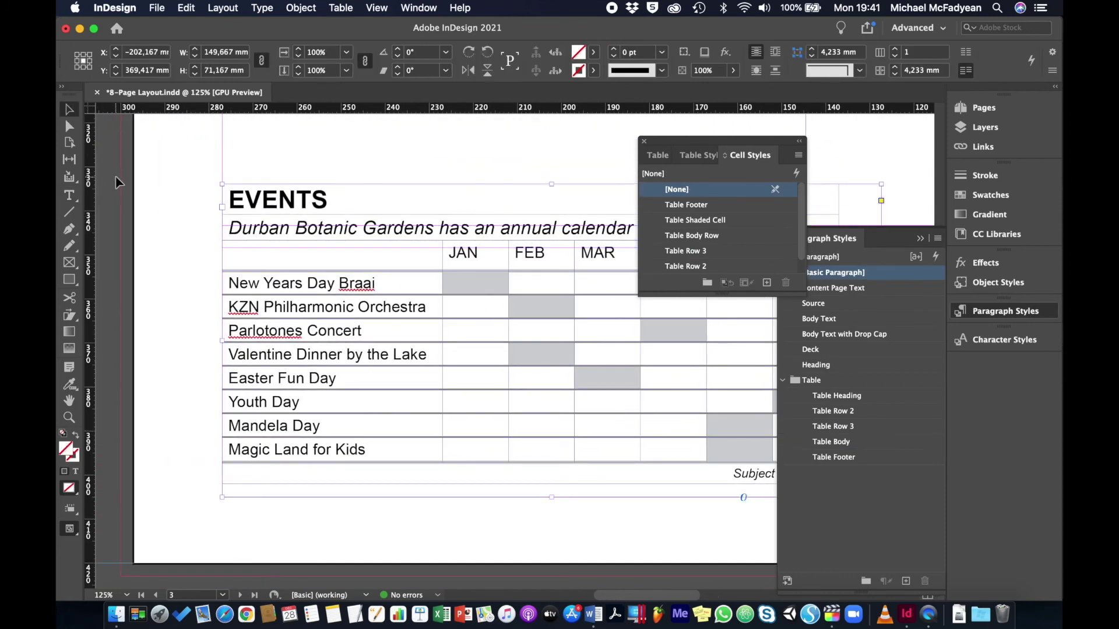
pyautogui.click(118, 178)
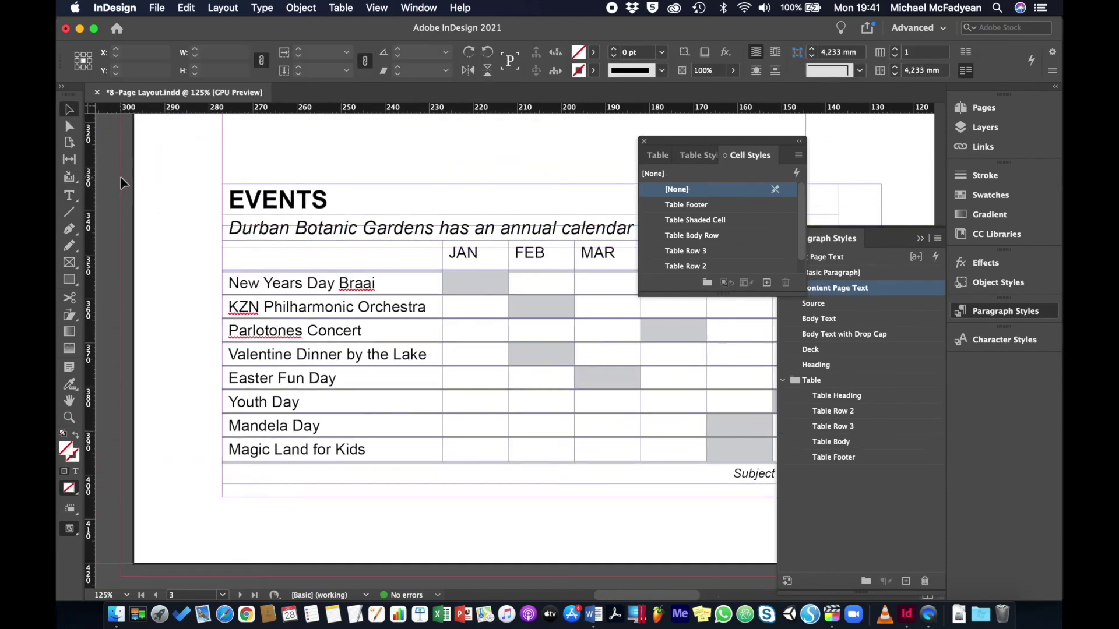
pyautogui.click(959, 110)
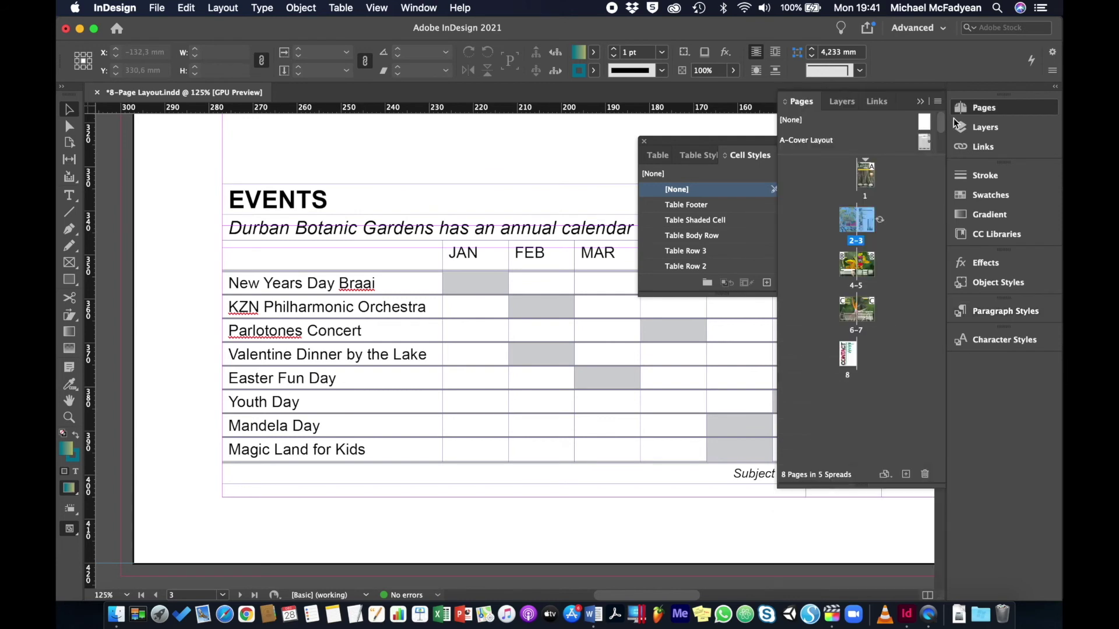
pyautogui.click(883, 225)
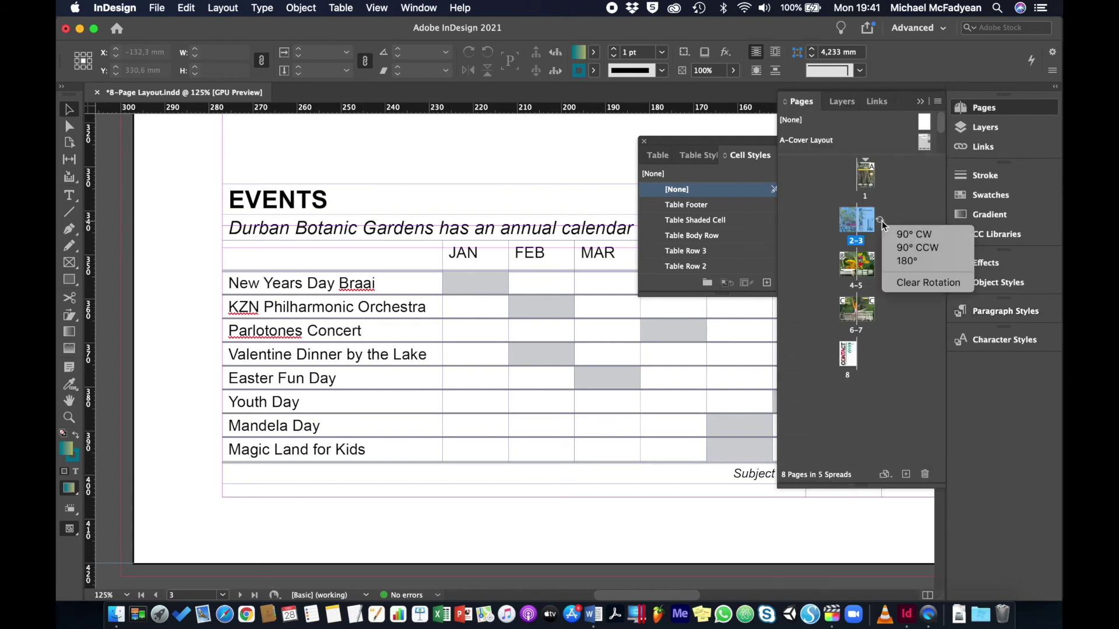
pyautogui.click(913, 284)
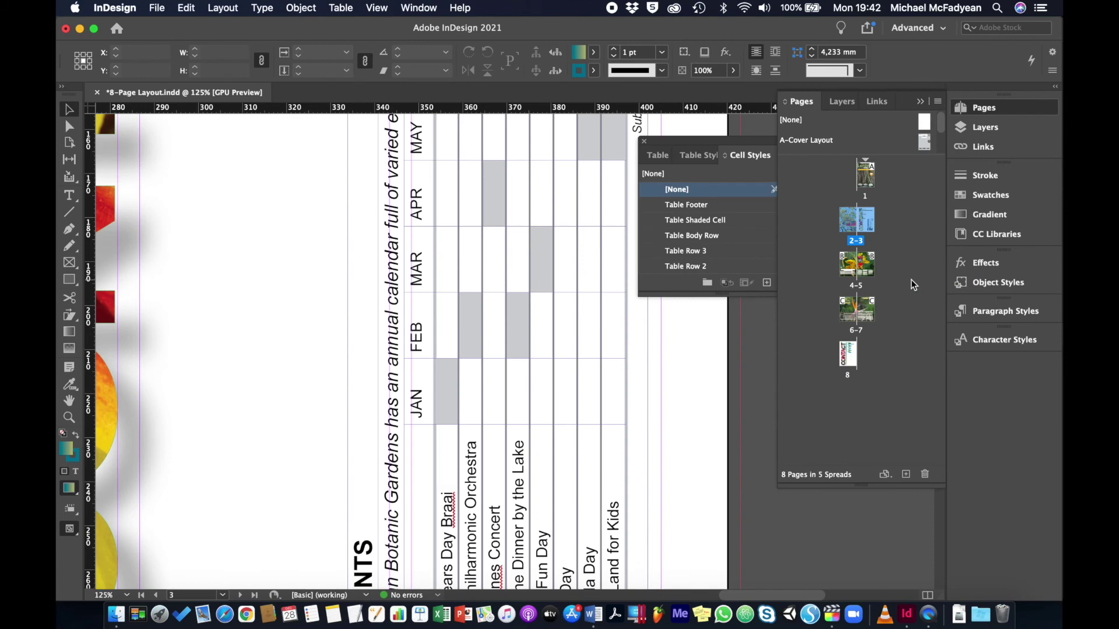
pyautogui.press('super+alt+0')
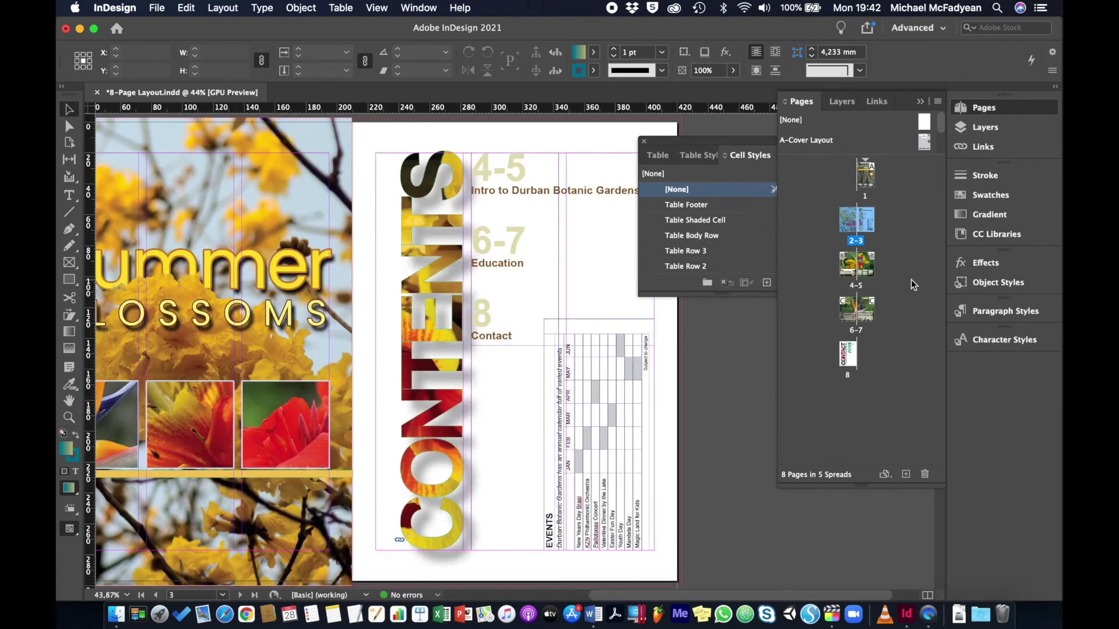
# Apply 8-Page Brochure Table Style to the whole School Programme table on page 6
pyautogui.press('pagedown')
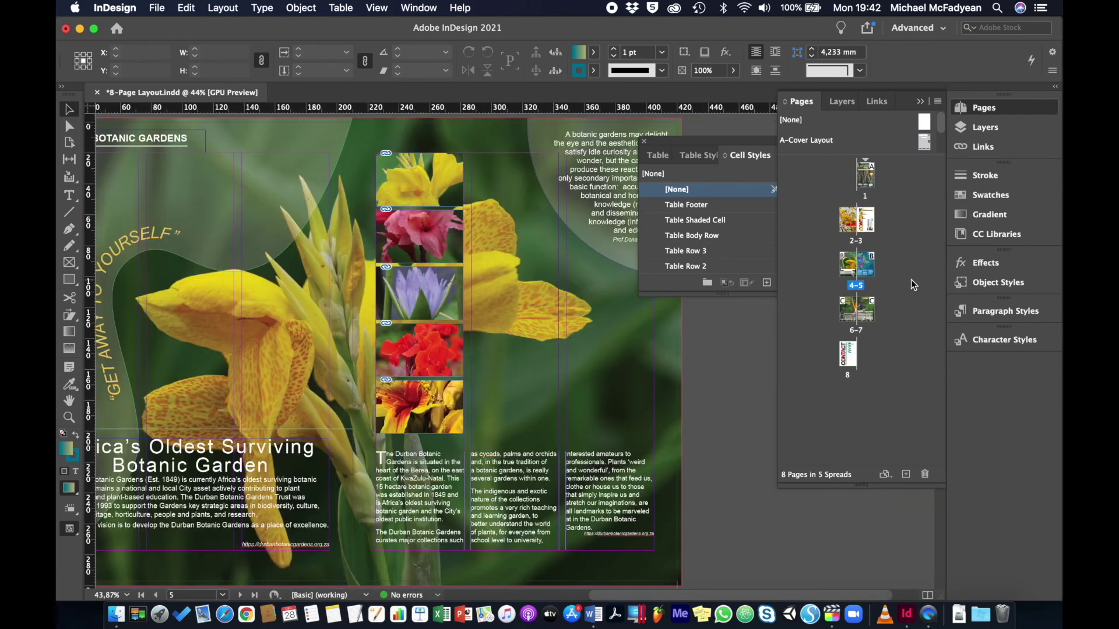
pyautogui.press('pagedown')
pyautogui.click(624, 483)
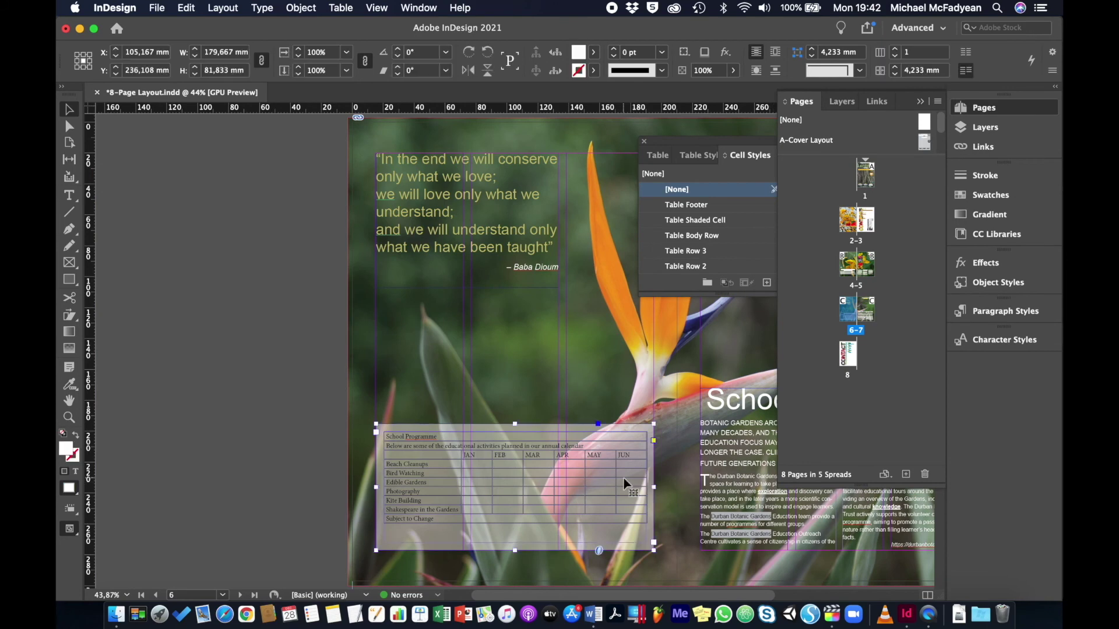
pyautogui.press('super+1')
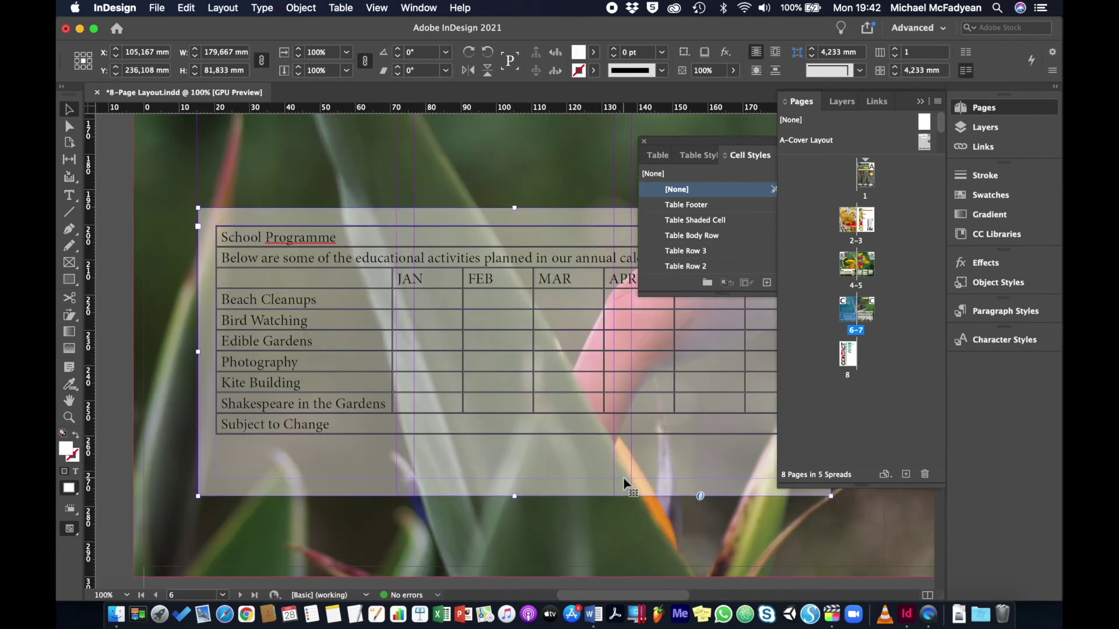
pyautogui.click(68, 195)
pyautogui.click(228, 230)
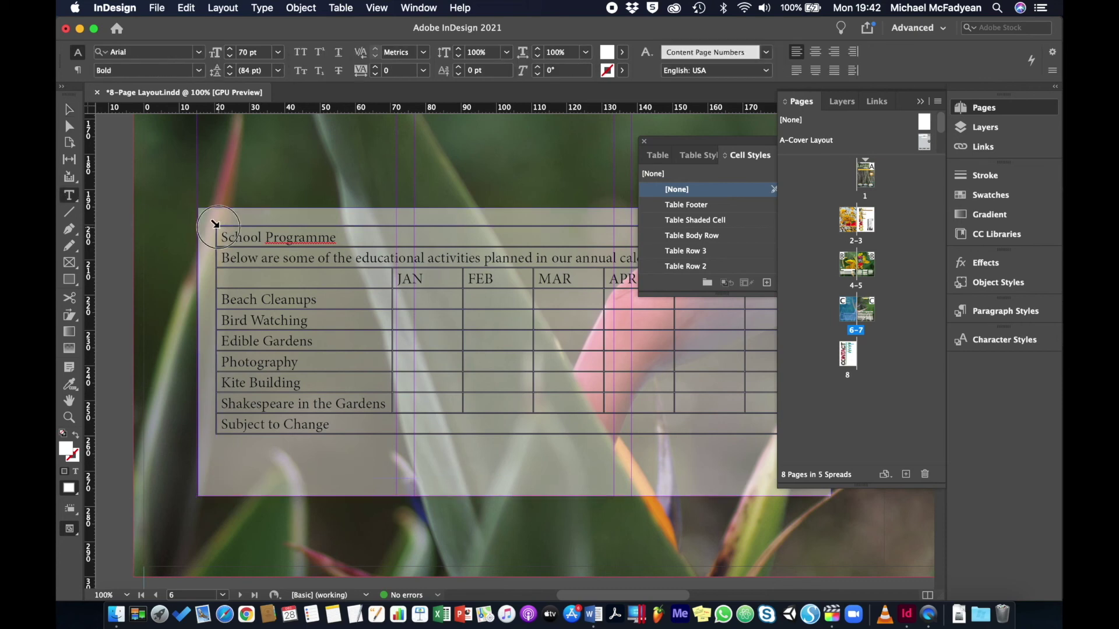
pyautogui.click(217, 226)
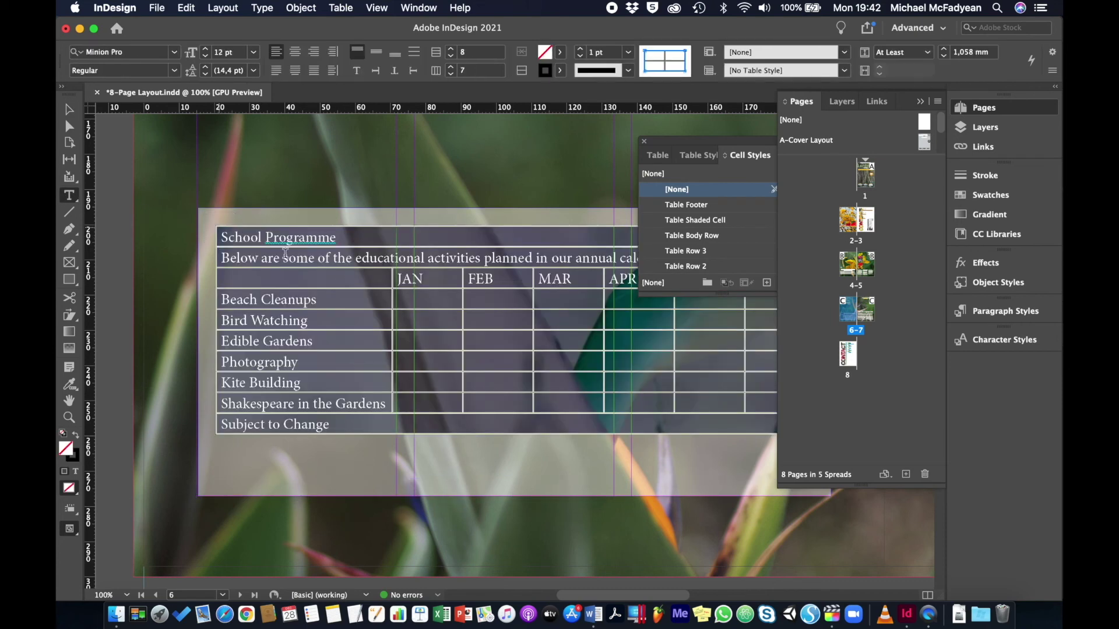
pyautogui.click(694, 159)
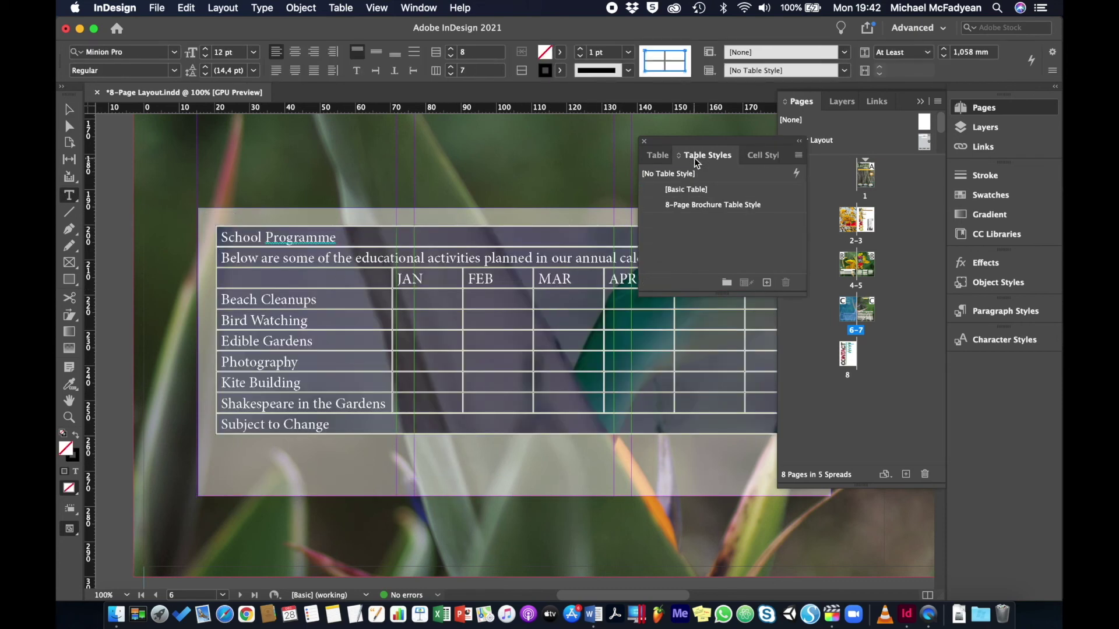
pyautogui.click(700, 204)
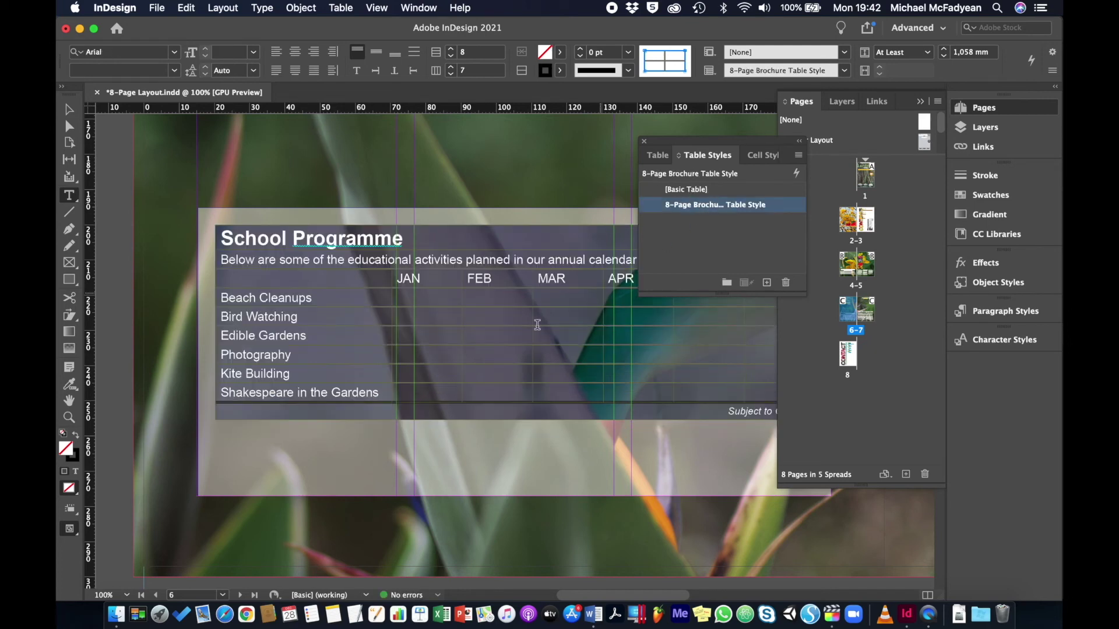
pyautogui.click(478, 368)
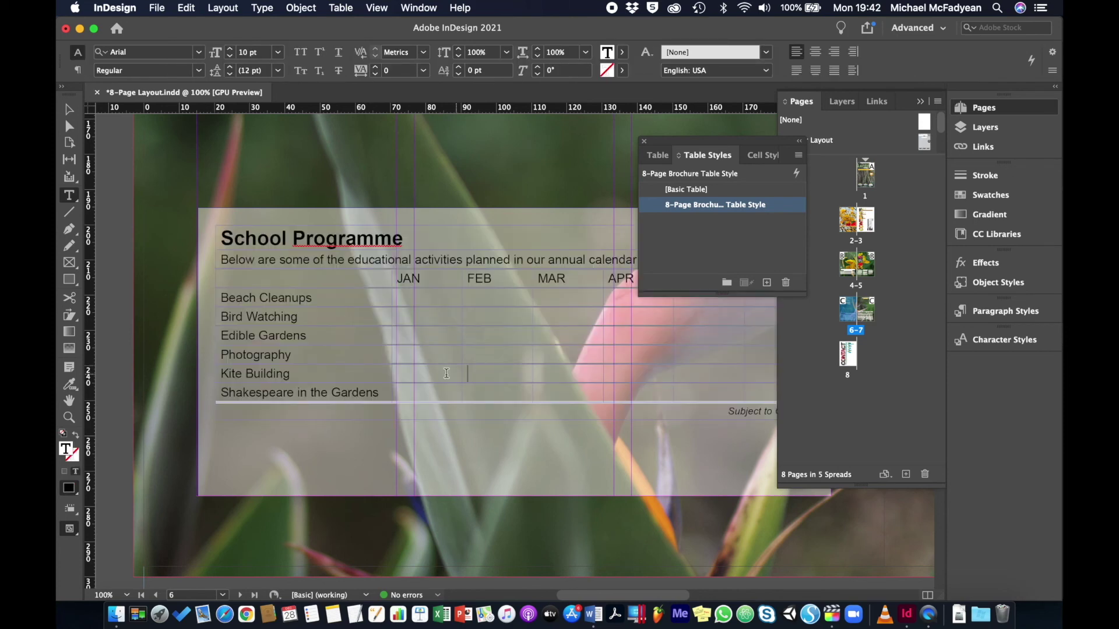
# Apply the Table Row 2 cell style to the School Programme table's description row and Table Row 3 to its month row
pyautogui.click(284, 259)
pyautogui.press('Escape')
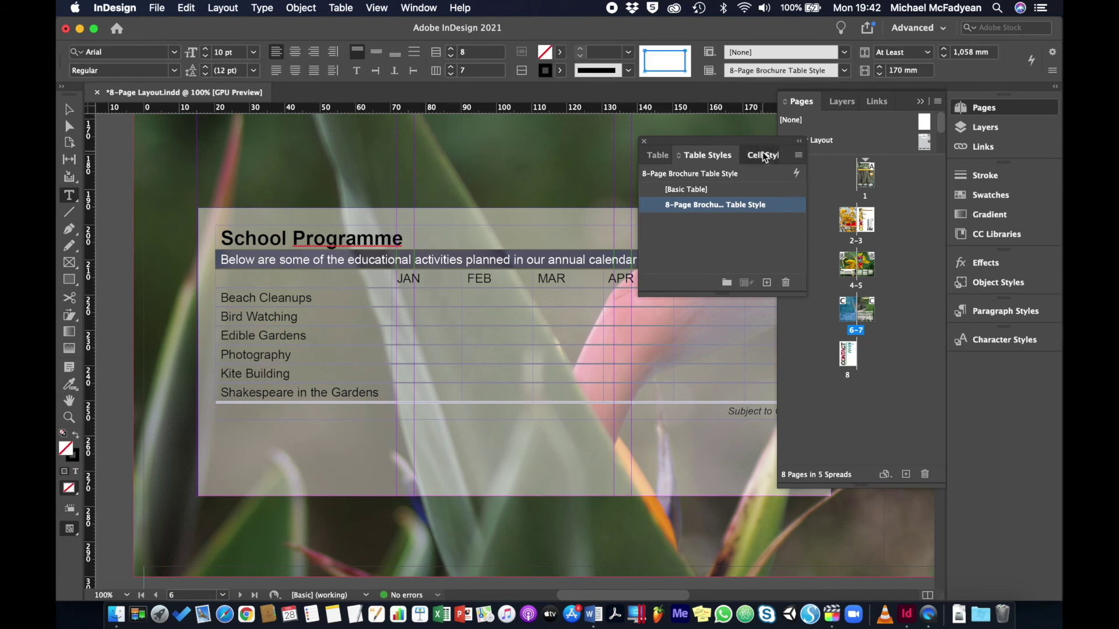
pyautogui.click(760, 155)
pyautogui.click(692, 267)
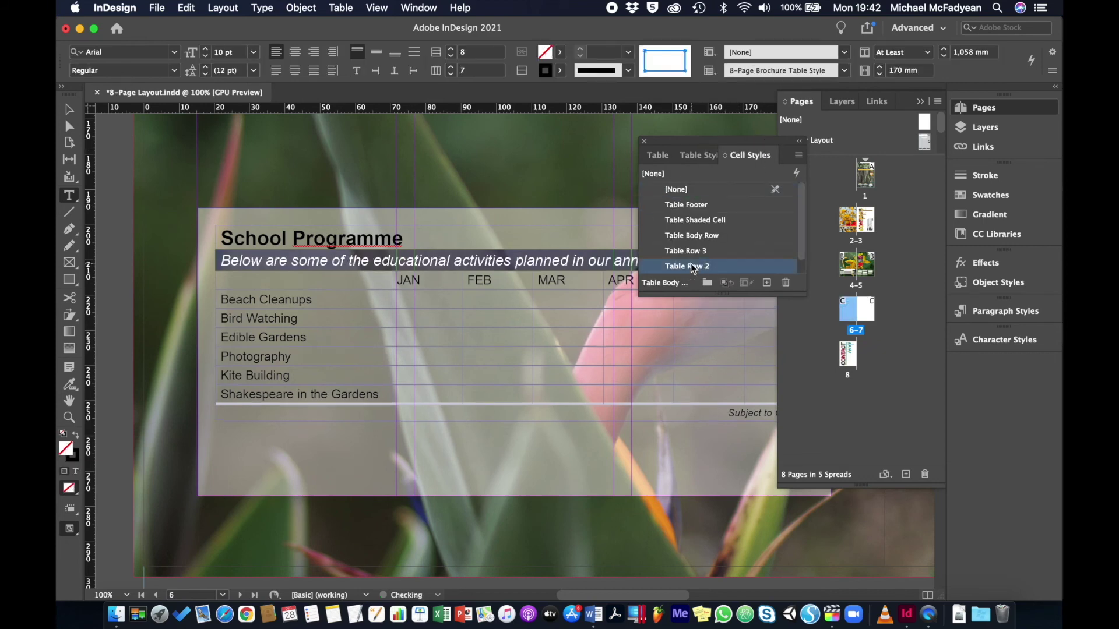
pyautogui.click(217, 279)
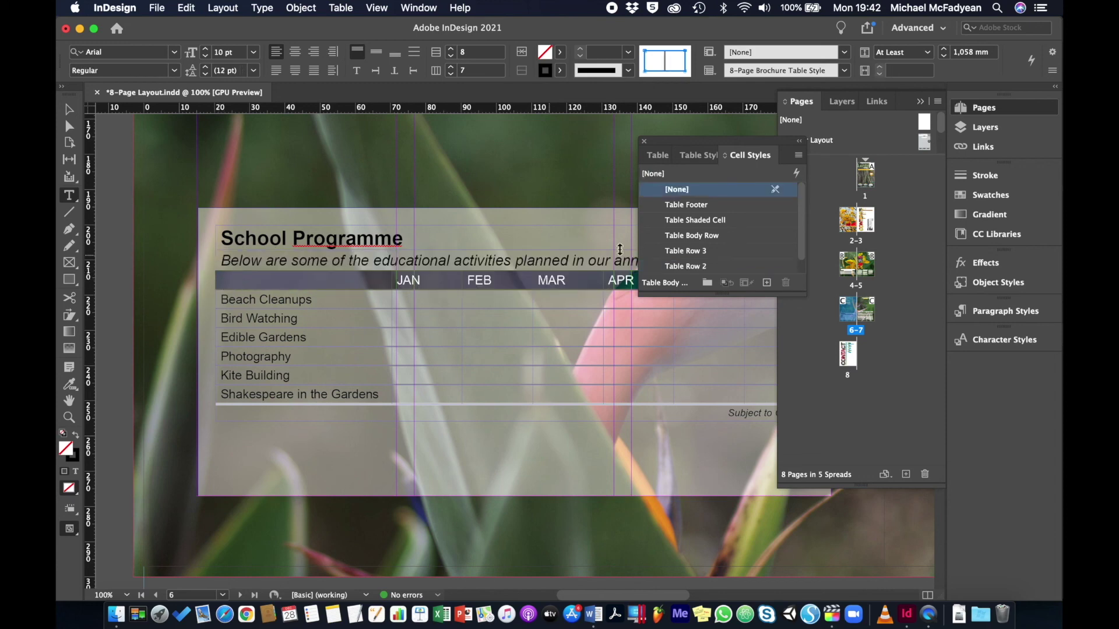
pyautogui.click(710, 253)
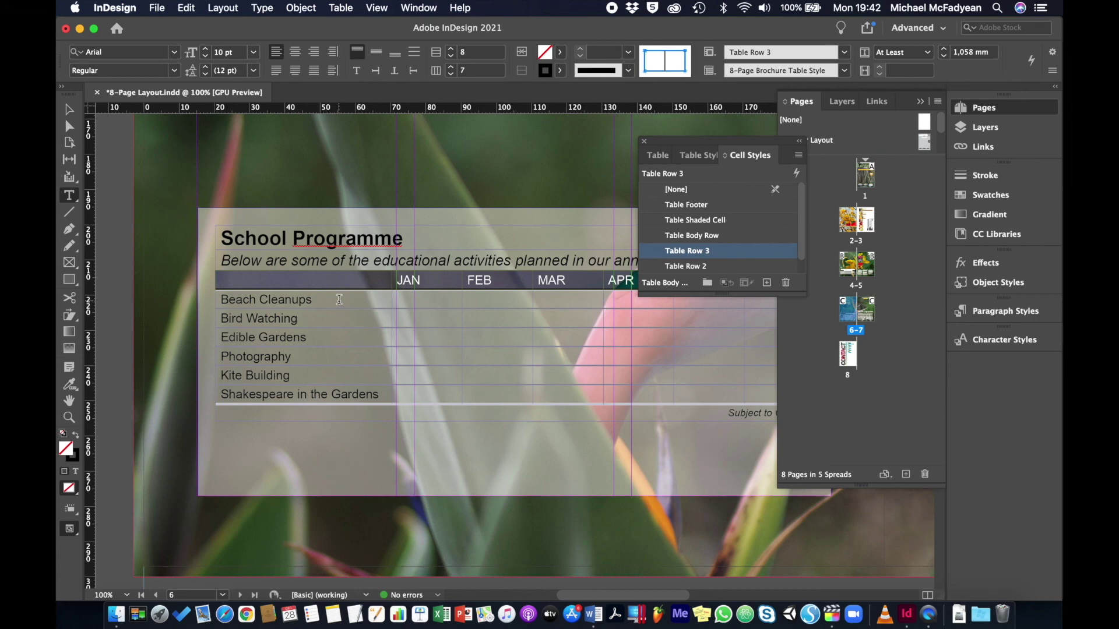
pyautogui.click(339, 302)
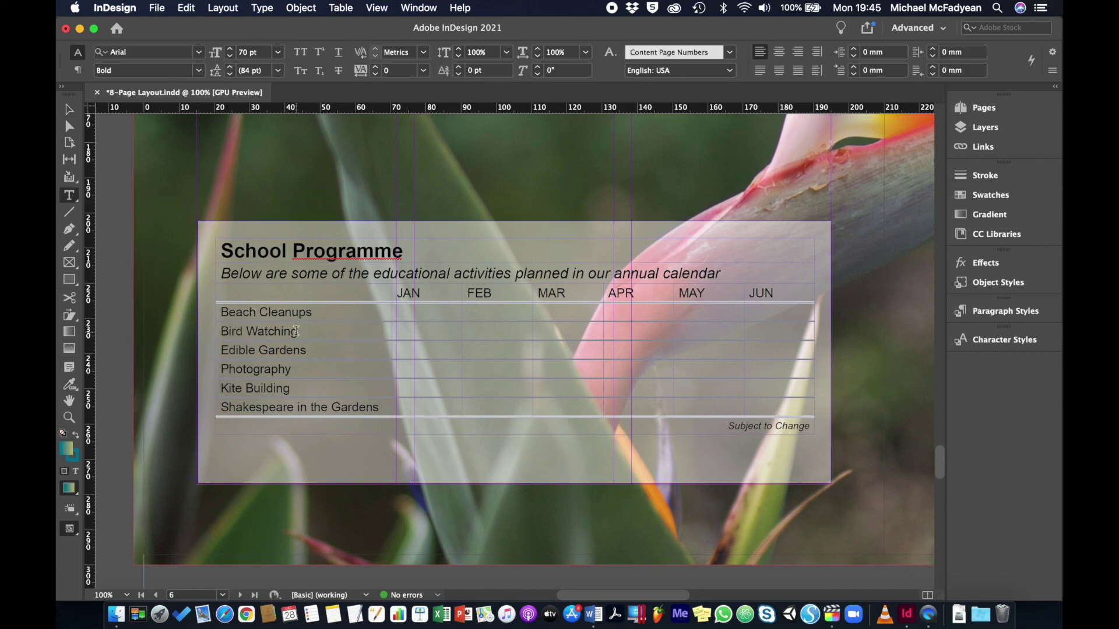
# Apply the Table Shaded Cell style to the JAN cell of the Beach Cleanups row
pyautogui.click(421, 313)
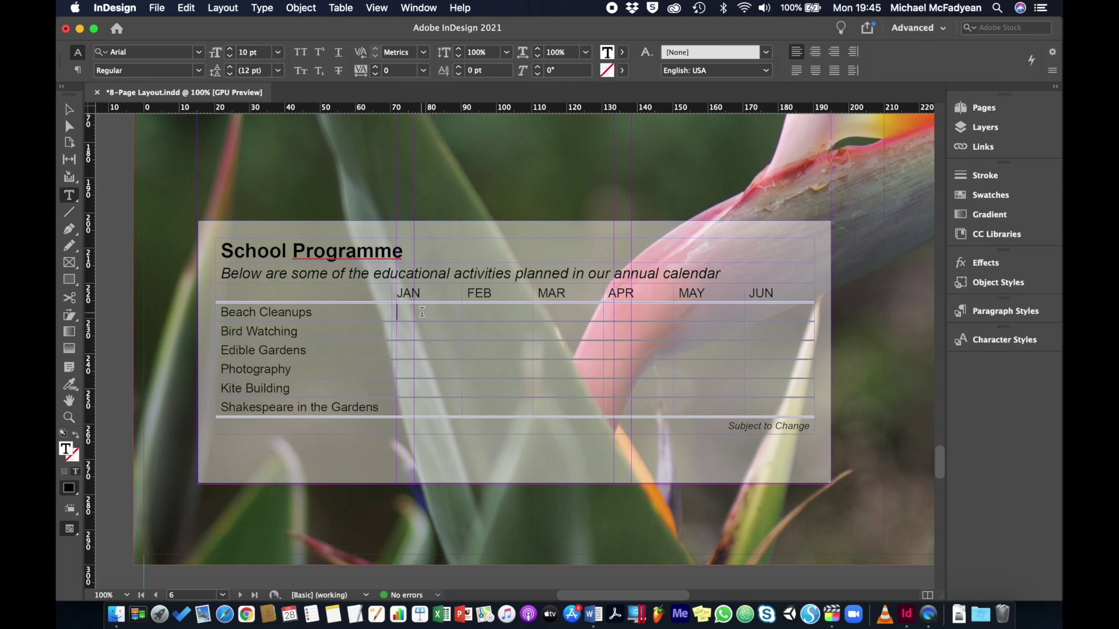
pyautogui.press('Escape')
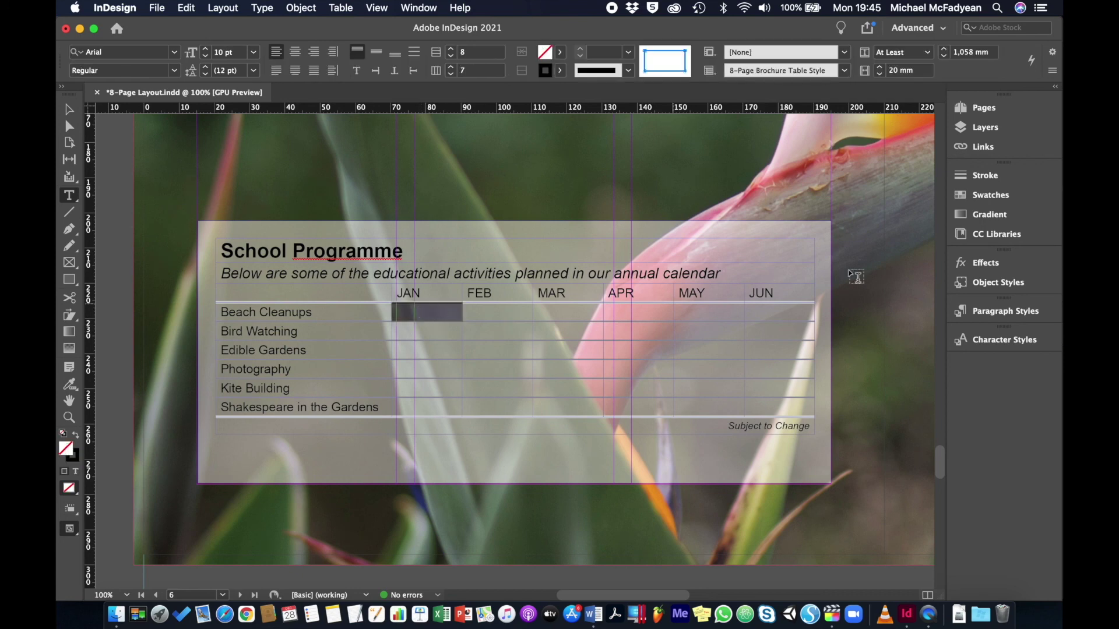
pyautogui.click(419, 8)
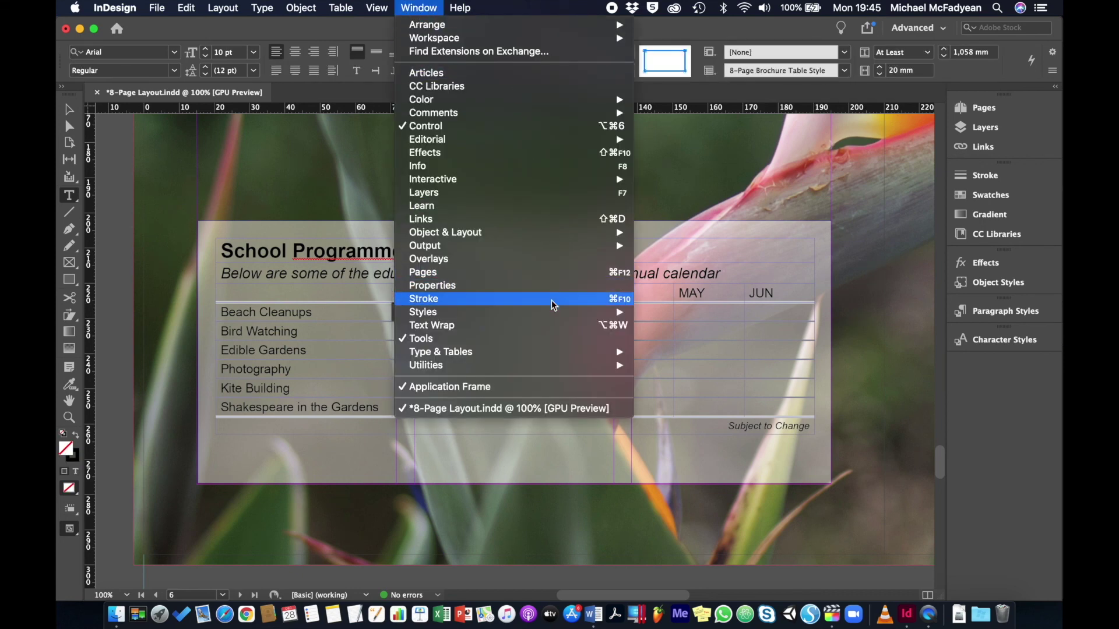
pyautogui.moveTo(554, 313)
pyautogui.click(699, 365)
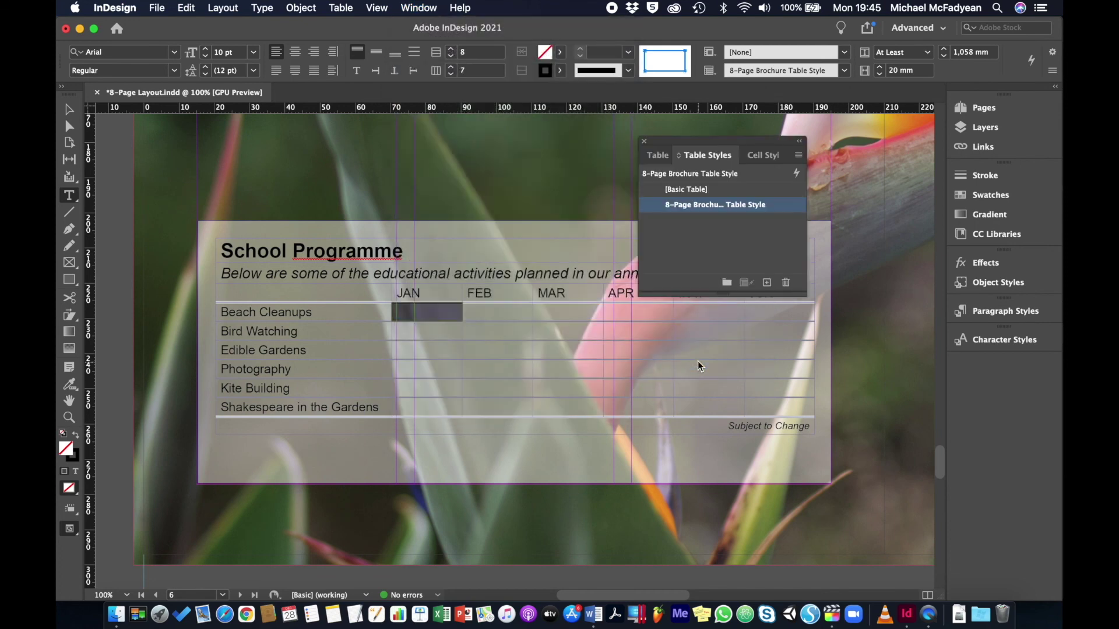
pyautogui.click(764, 155)
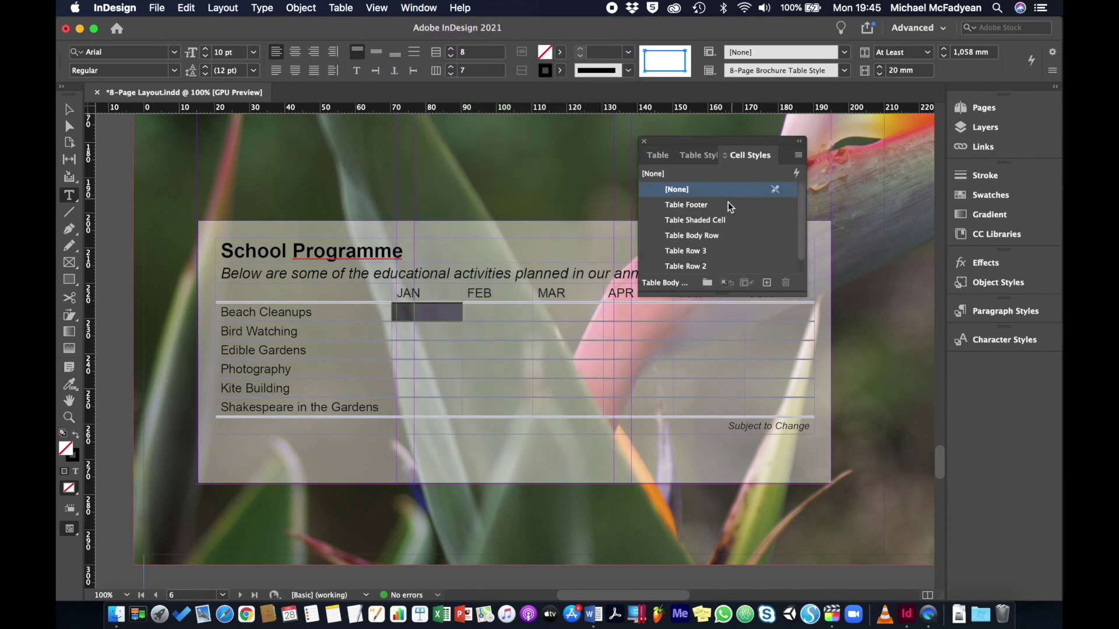
pyautogui.click(715, 220)
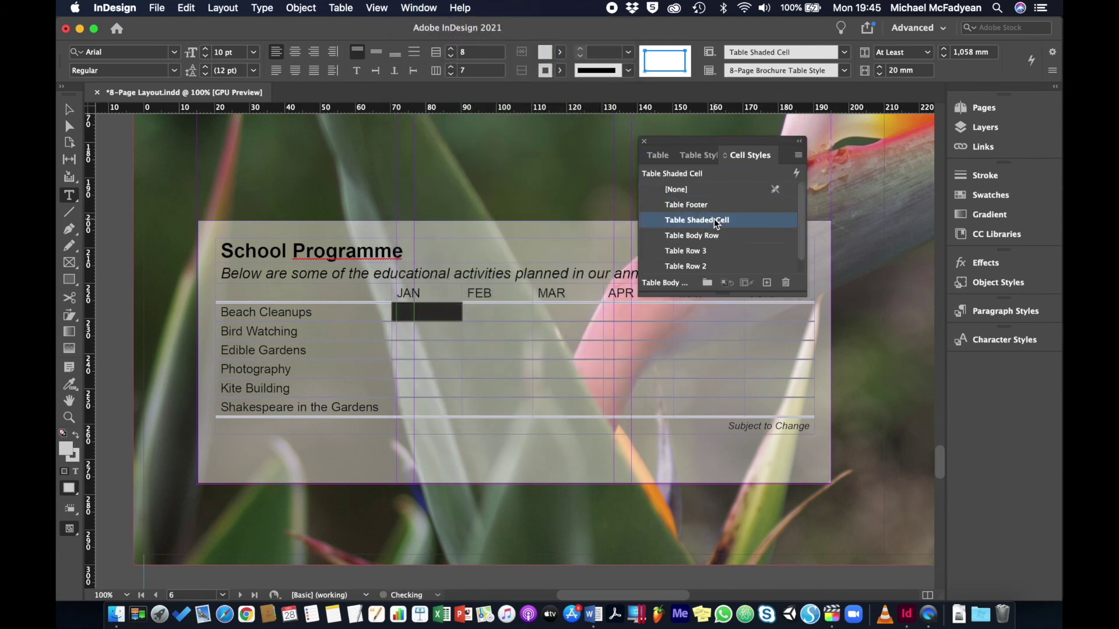
# Apply the Table Shaded Cell style to the FEB cell of Bird Watching and the MAR cell of Edible Gardens
pyautogui.click(497, 334)
pyautogui.press('Escape')
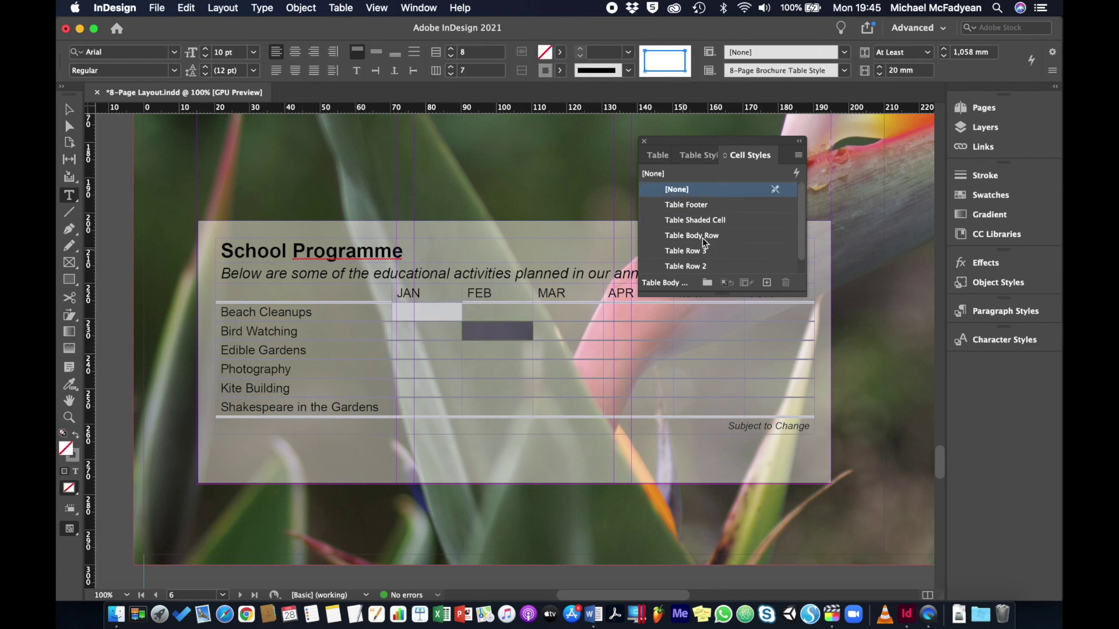
pyautogui.click(715, 220)
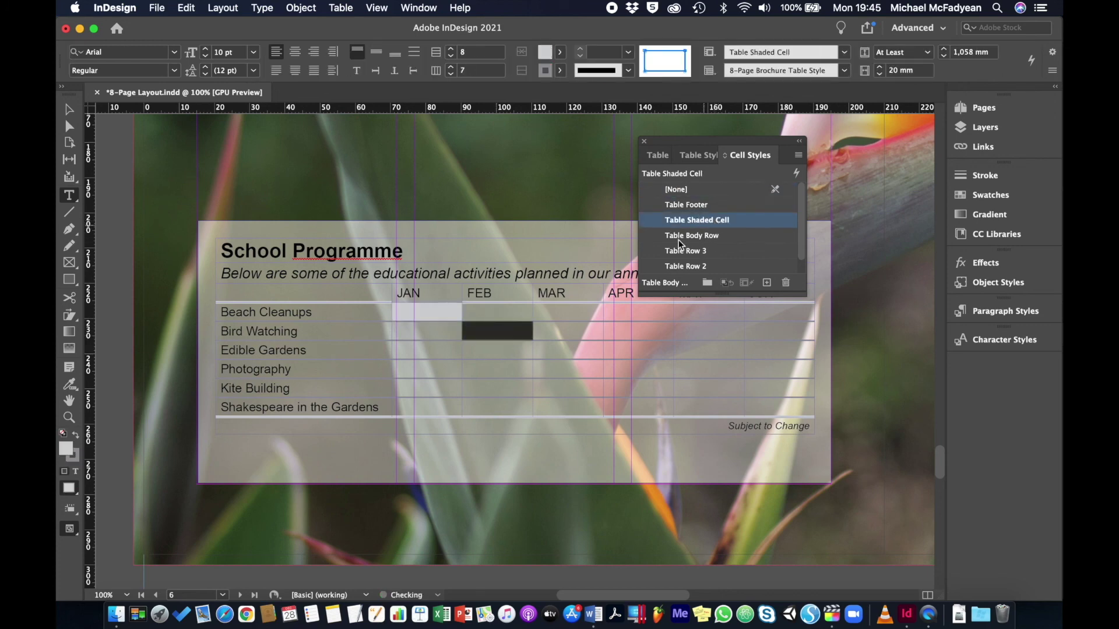
pyautogui.click(566, 348)
pyautogui.press('Escape')
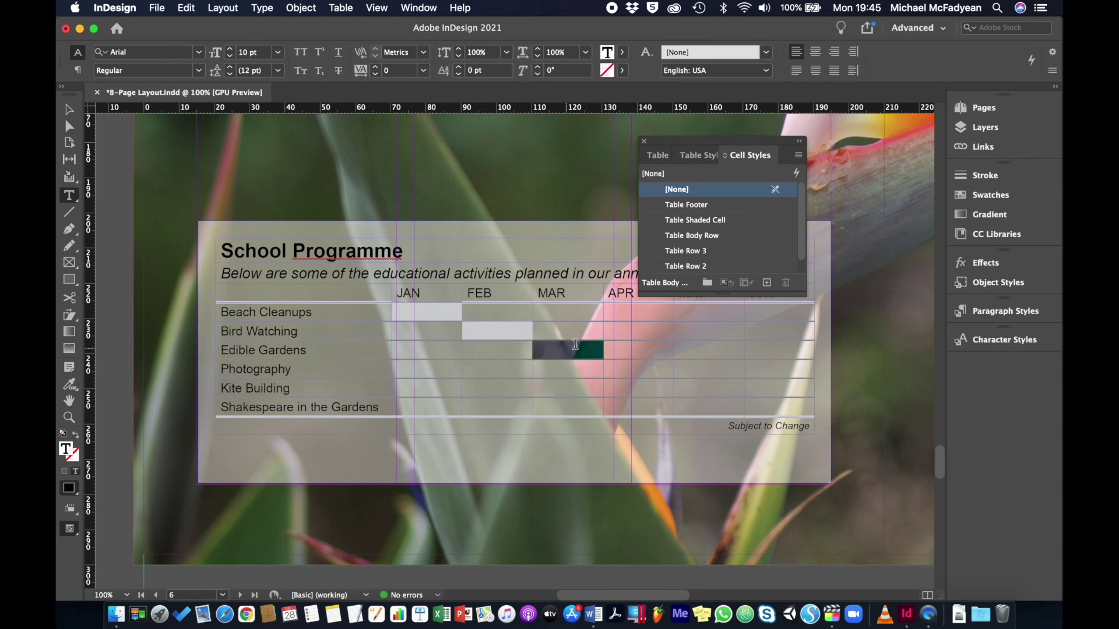
pyautogui.click(705, 220)
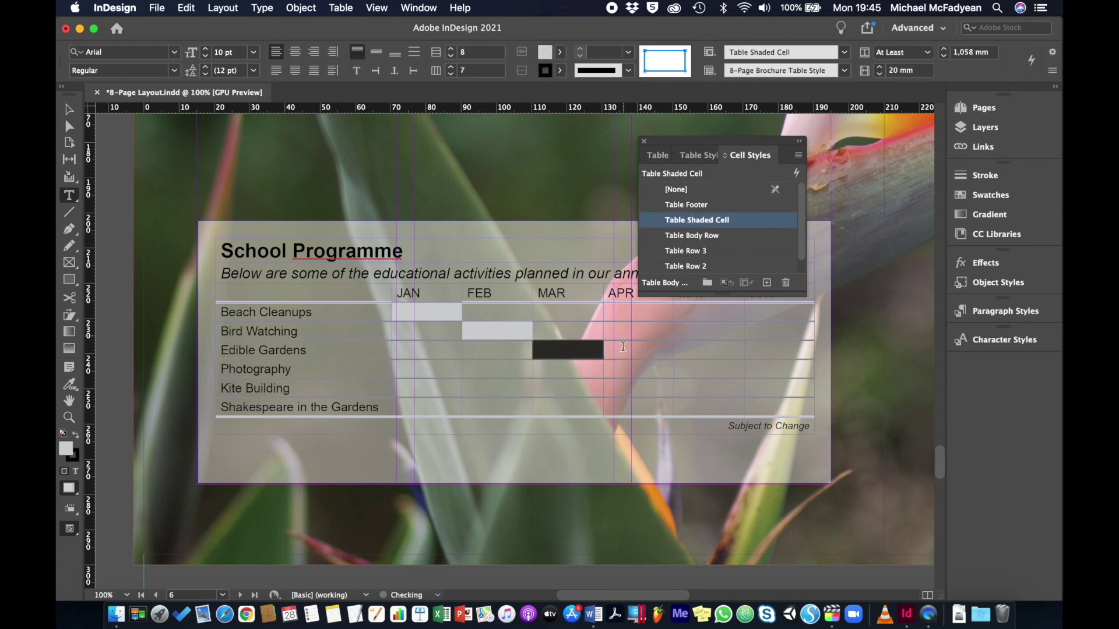
# Apply the Table Shaded Cell style to the APR cell of Photography and the MAY cell of Kite Building
pyautogui.click(647, 369)
pyautogui.press('Escape')
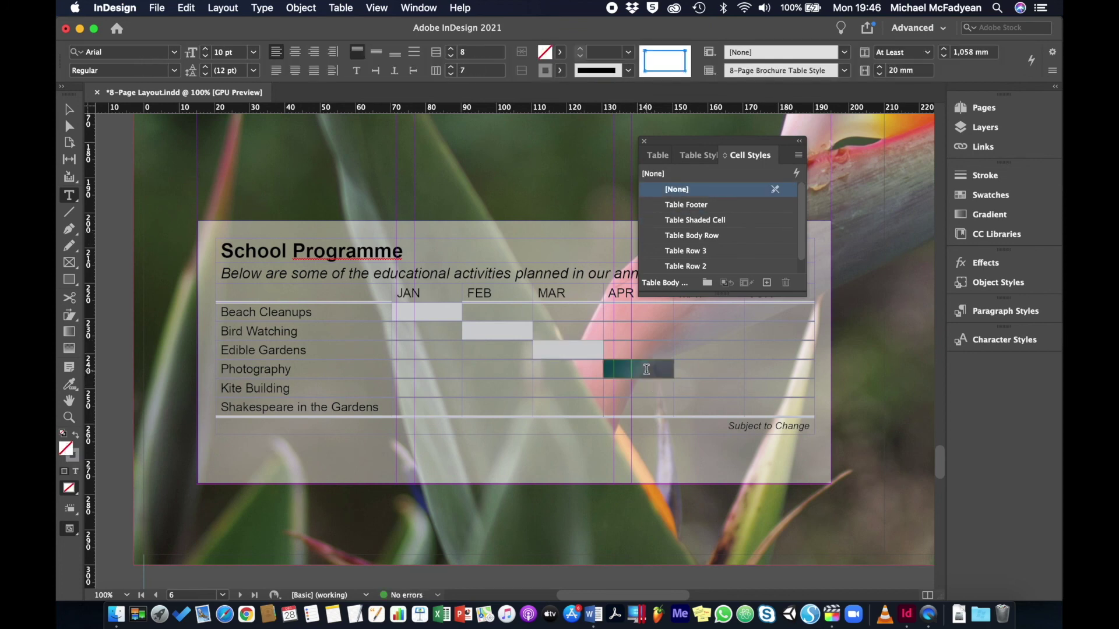
pyautogui.click(708, 222)
pyautogui.click(705, 387)
pyautogui.press('Escape')
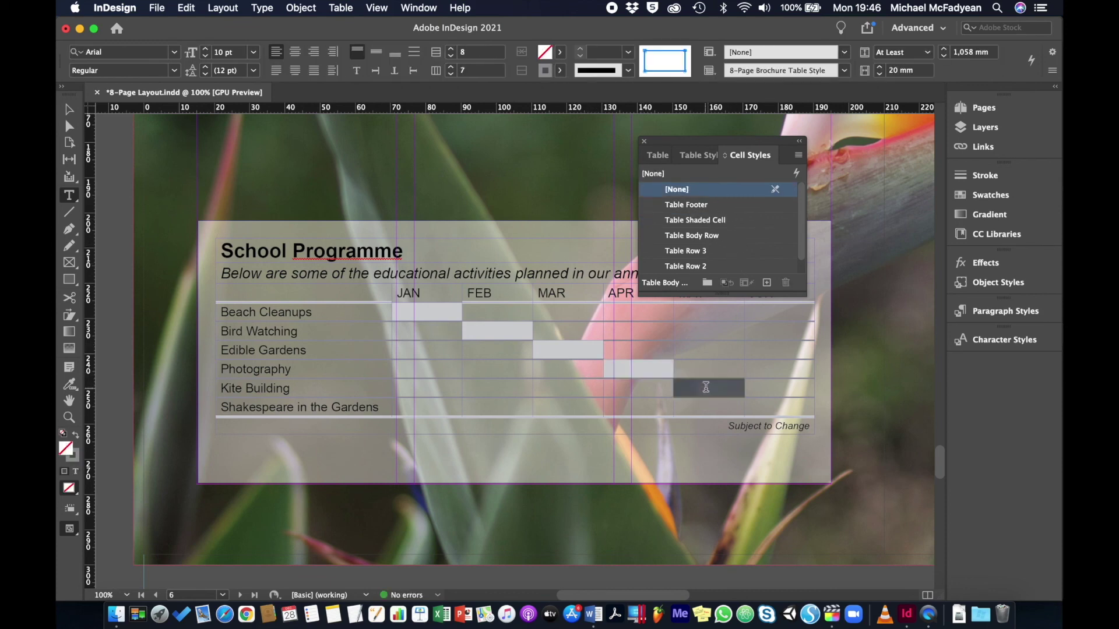
pyautogui.click(716, 222)
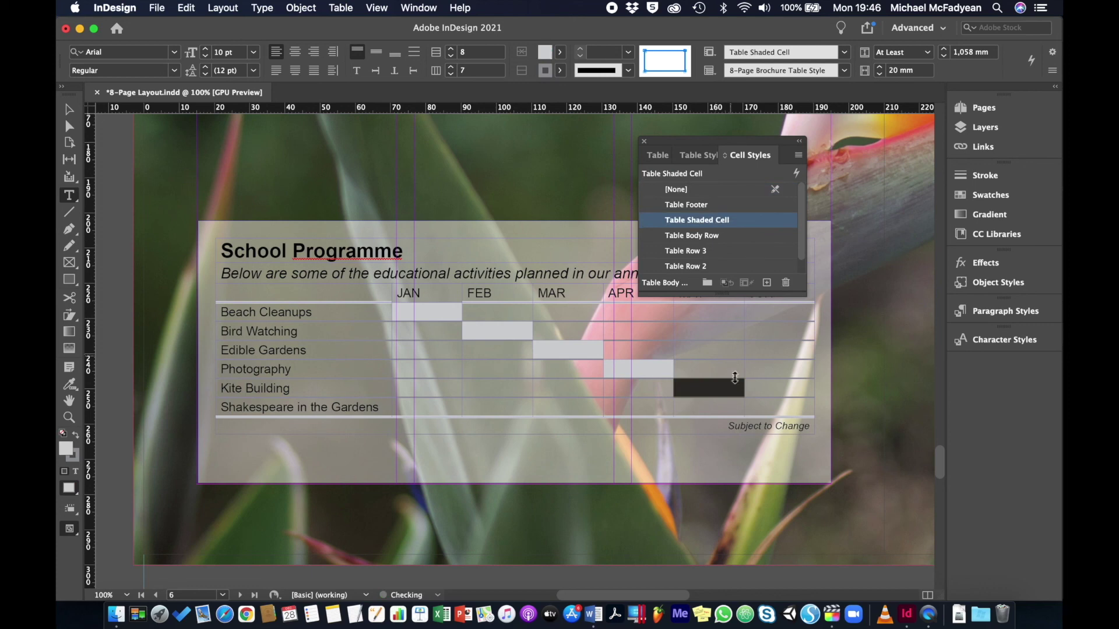
# Apply the Table Shaded Cell style to the JUN cell of Shakespeare in the Gardens and close the cell styles
pyautogui.click(767, 407)
pyautogui.press('Escape')
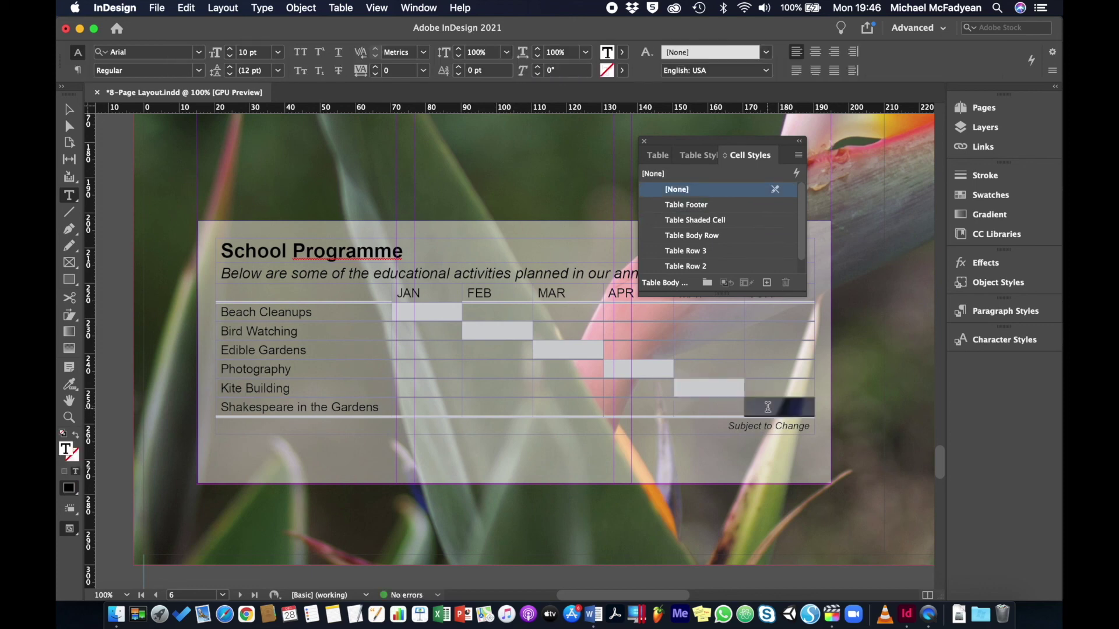
pyautogui.click(698, 220)
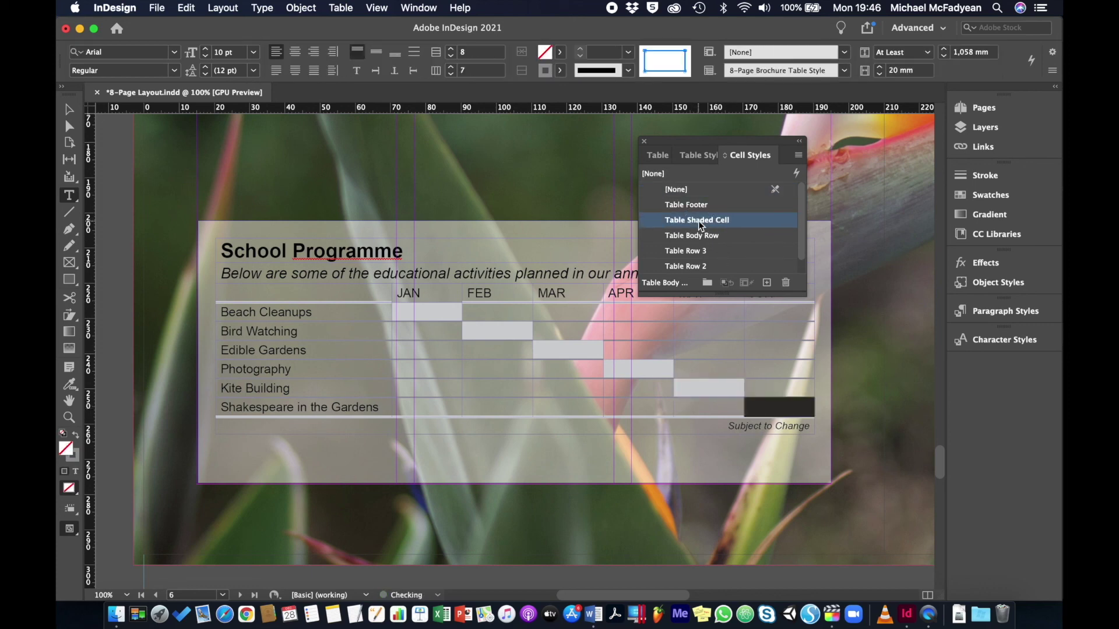
pyautogui.click(644, 142)
# Deselect the table and review the whole page 6-7 spread in Preview mode
pyautogui.click(69, 109)
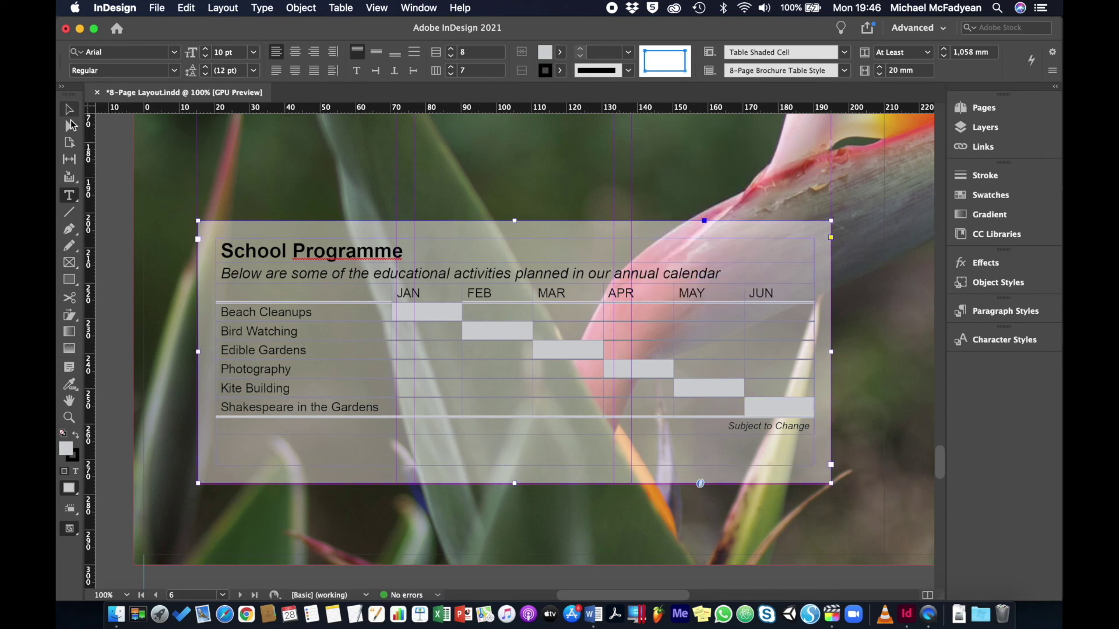
pyautogui.click(114, 151)
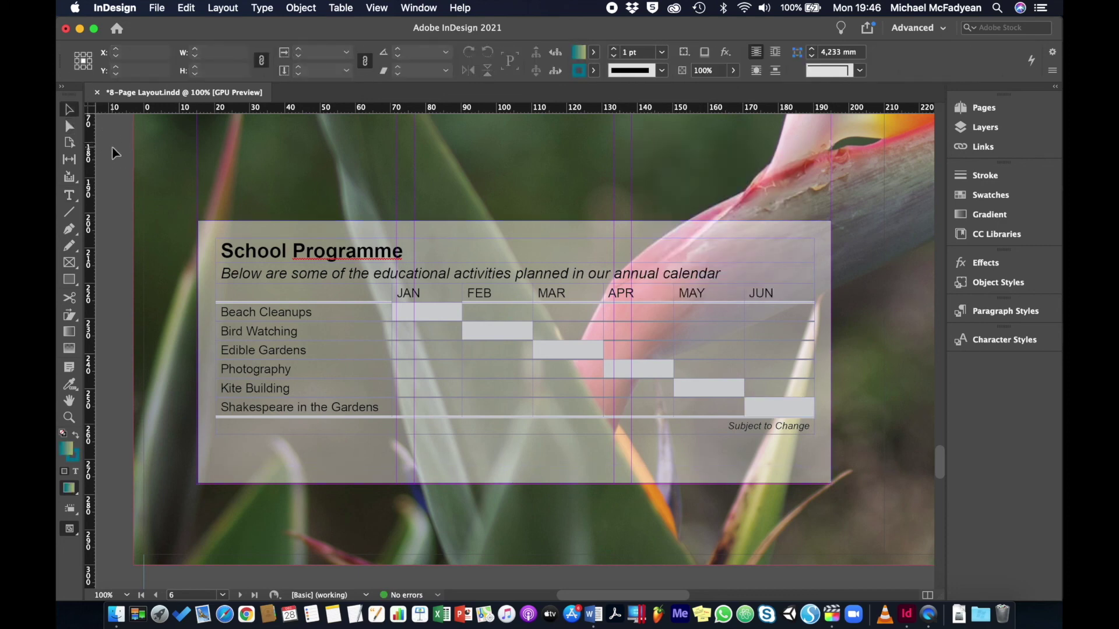
pyautogui.press('w')
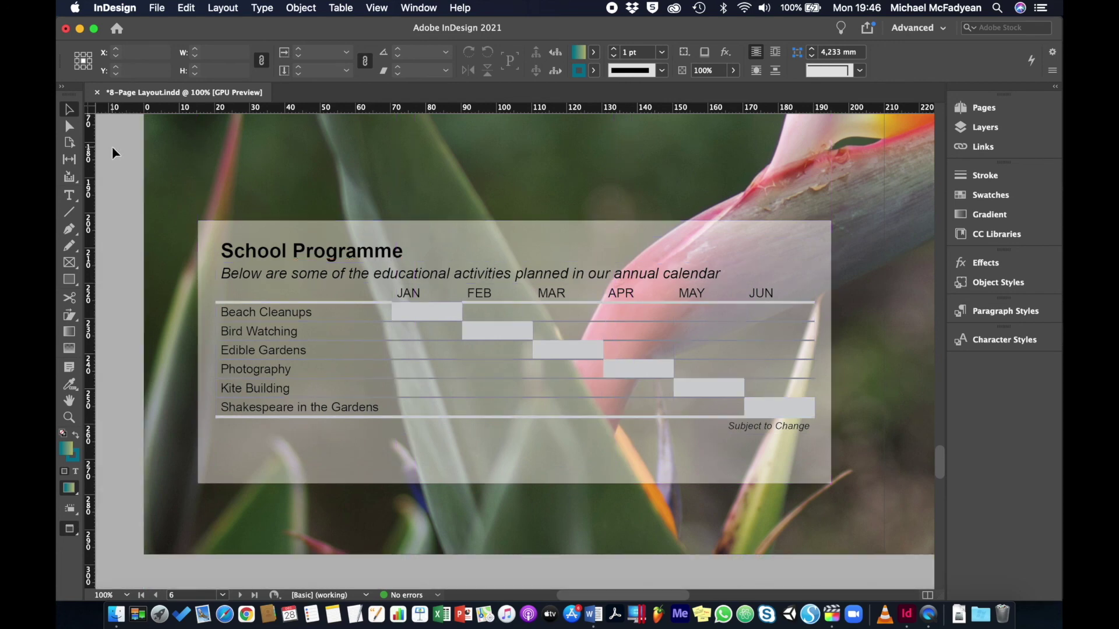
pyautogui.press('super+alt+0')
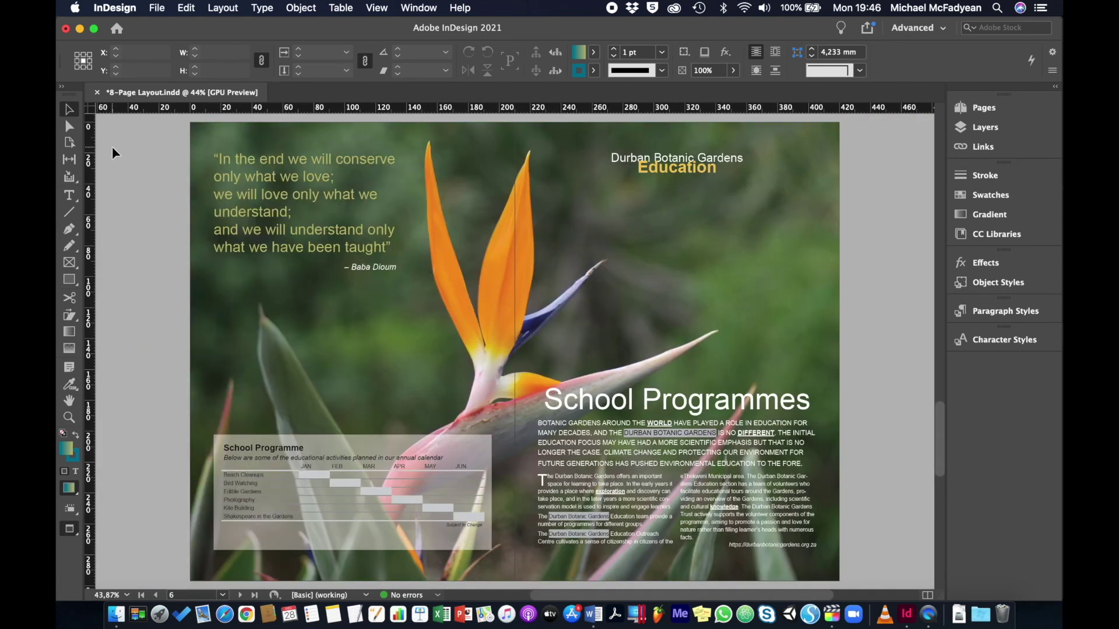